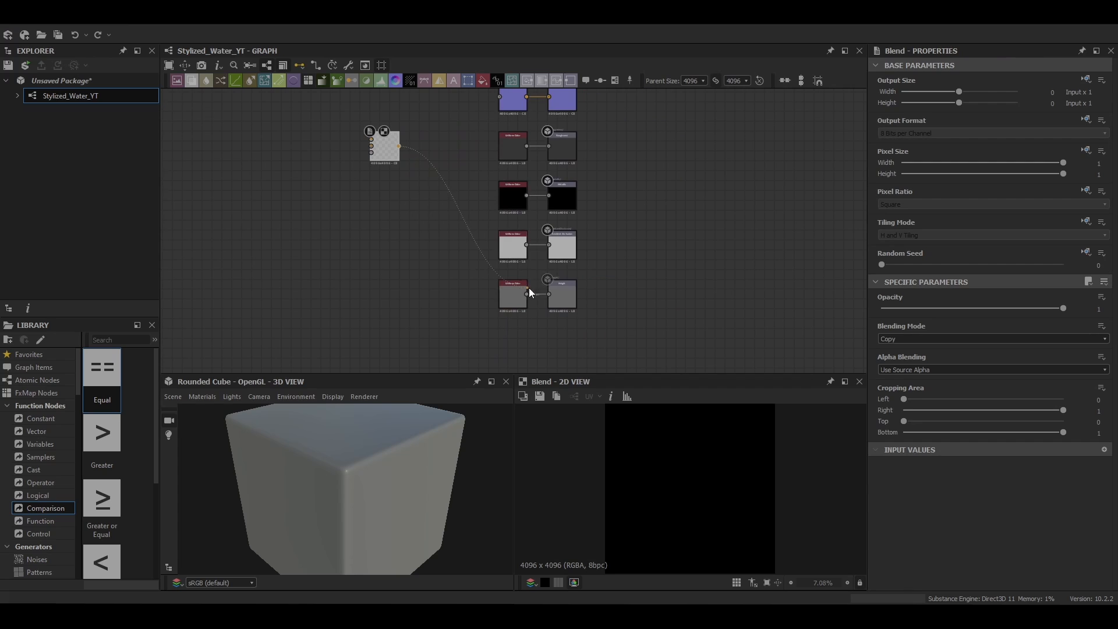
Step: Connect the Blend node's output to the Height and Base Color outputs and reposition the Blend node beside them
scroll(466, 233, "up", 1)
middle_click_drag(466, 233, 536, 359)
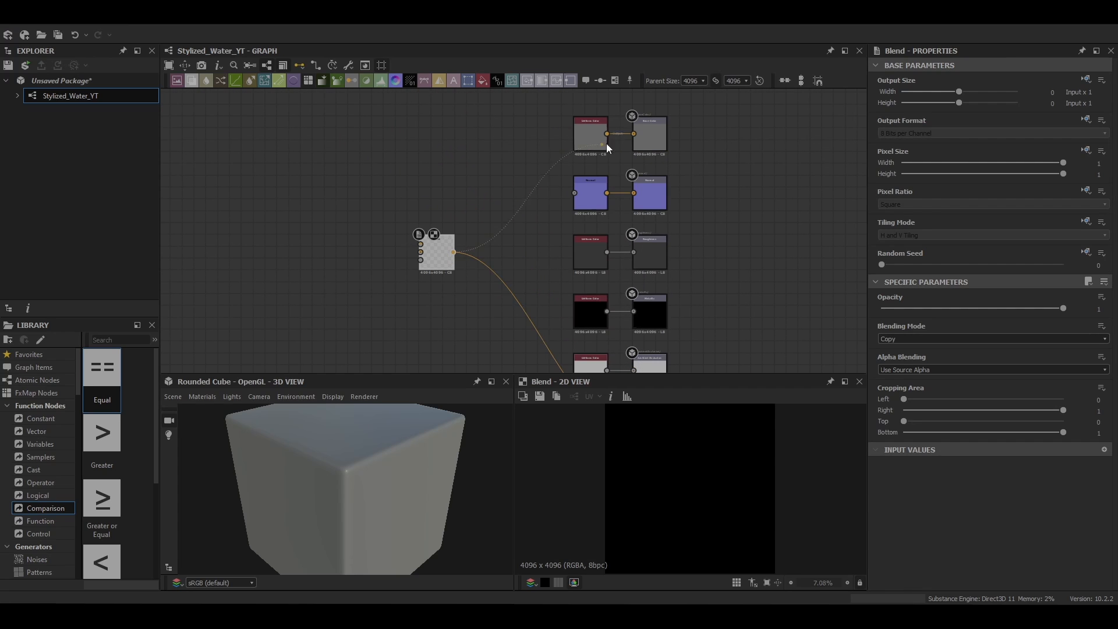
left_click_drag(606, 143, 633, 134)
left_click(375, 249)
middle_click_drag(372, 251, 602, 211)
scroll(595, 213, "down", 3)
middle_click_drag(551, 239, 612, 246)
Step: Add a Splatter Circular node in the empty area of the graph, well before the Blend node
key("space")
type("spla")
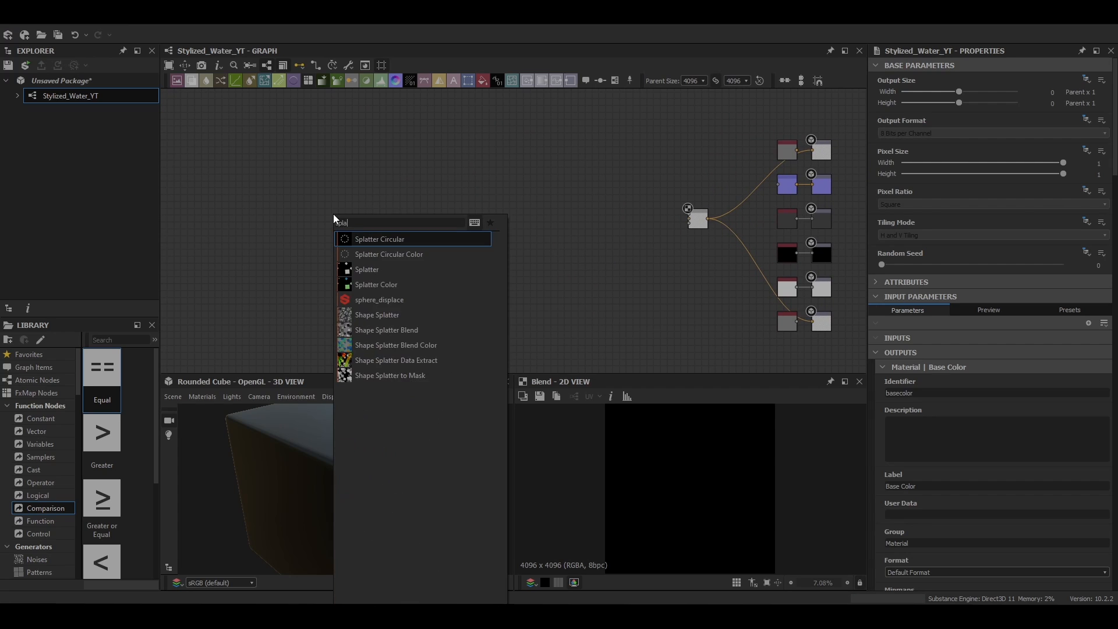
left_click(400, 239)
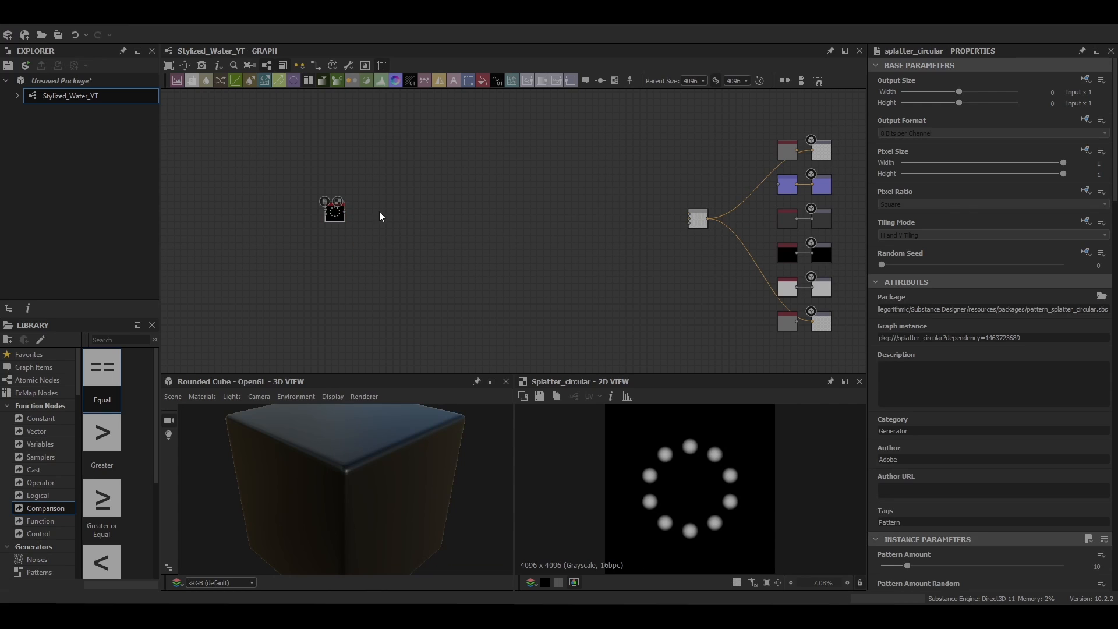
scroll(327, 213, "up", 4)
middle_click_drag(371, 231, 379, 260)
scroll(1023, 569, "down", 3)
Step: Set the Splatter Circular's Pattern Amount to 19 and Pattern Amount Random to 0.67
double_click(1097, 426)
type("19")
key("Return")
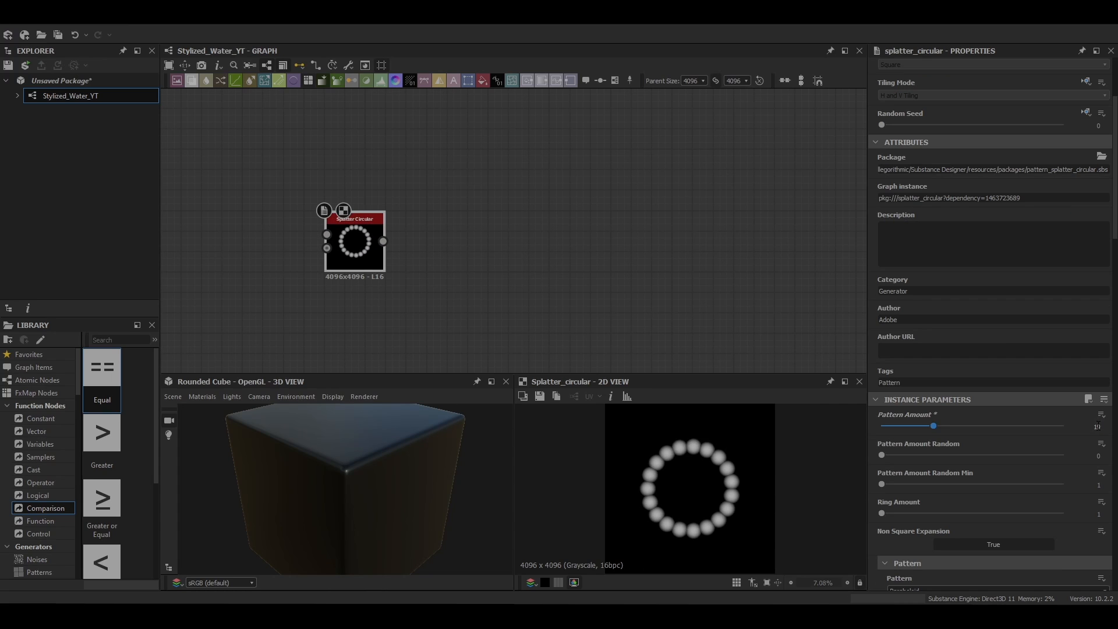
type("0.67")
key("Return")
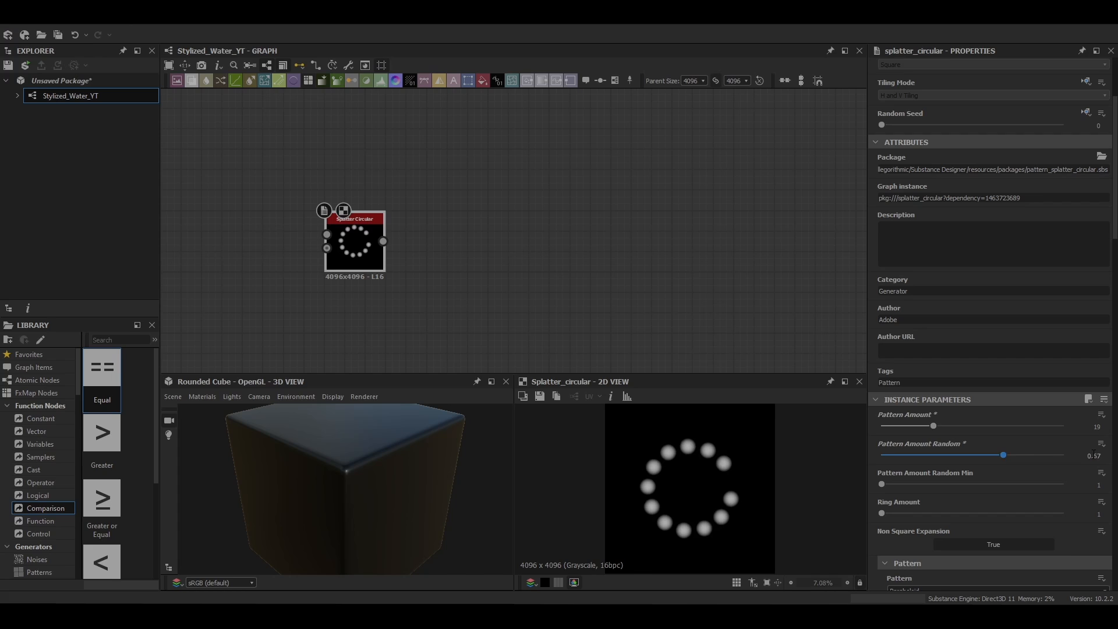
Step: Change the Splatter Circular's pattern shape to Disc
scroll(990, 513, "down", 3)
left_click(958, 486)
left_click(954, 510)
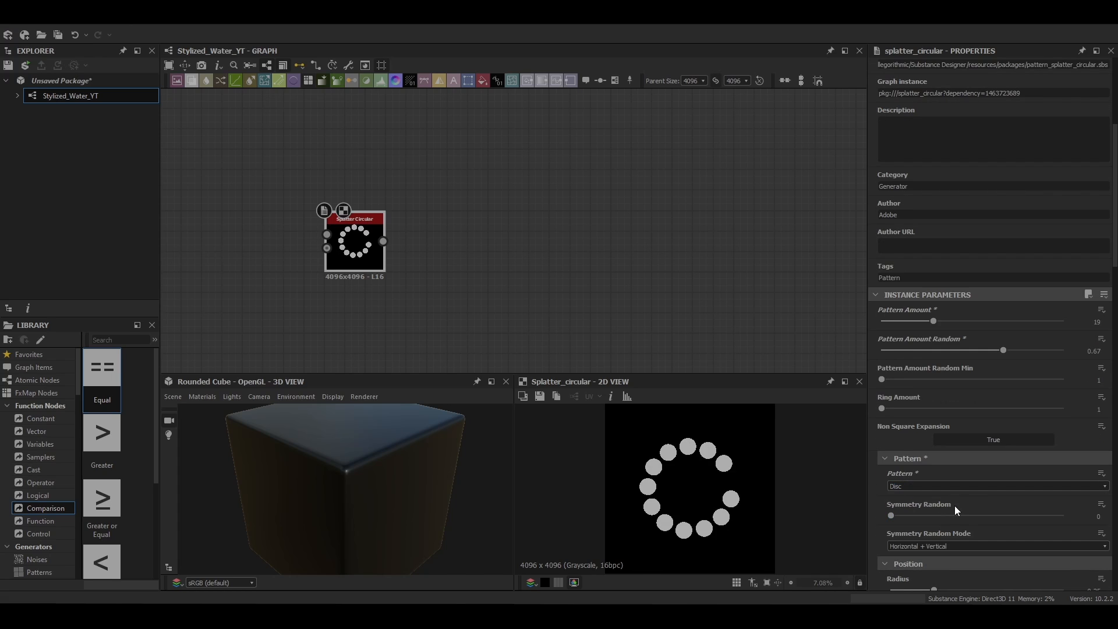
Step: Scatter the discs by setting Radius to 1, Spread to 1.28 and Offset along Direction to 0.16
scroll(1001, 448, "down", 3)
left_click_drag(934, 450, 1063, 452)
scroll(970, 448, "down", 2)
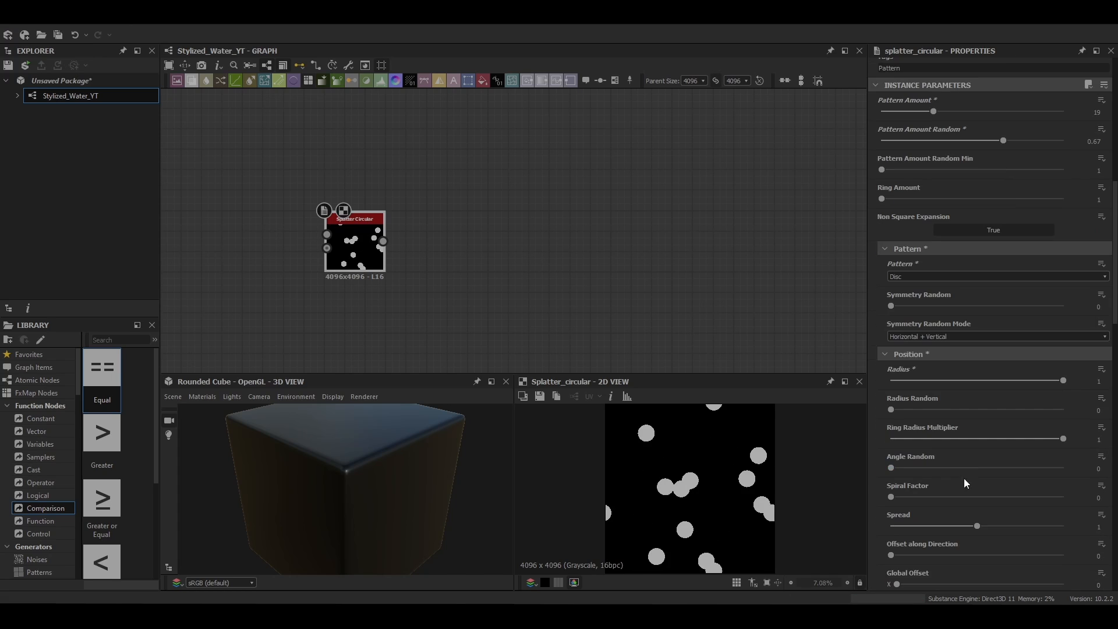
left_click_drag(980, 523, 1000, 530)
scroll(891, 526, "down", 1)
left_click_drag(891, 524, 918, 520)
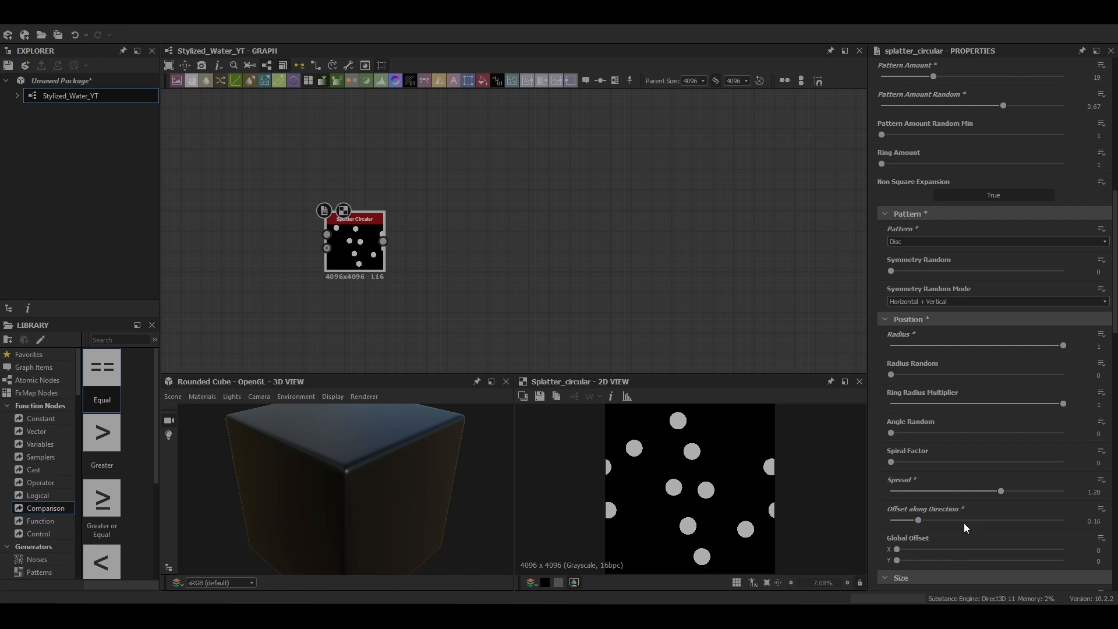
Step: Thin and vary the discs with Size X 0.01, Scale 1.21 and Scale Random 0.89
scroll(966, 524, "down", 2)
scroll(931, 438, "down", 4)
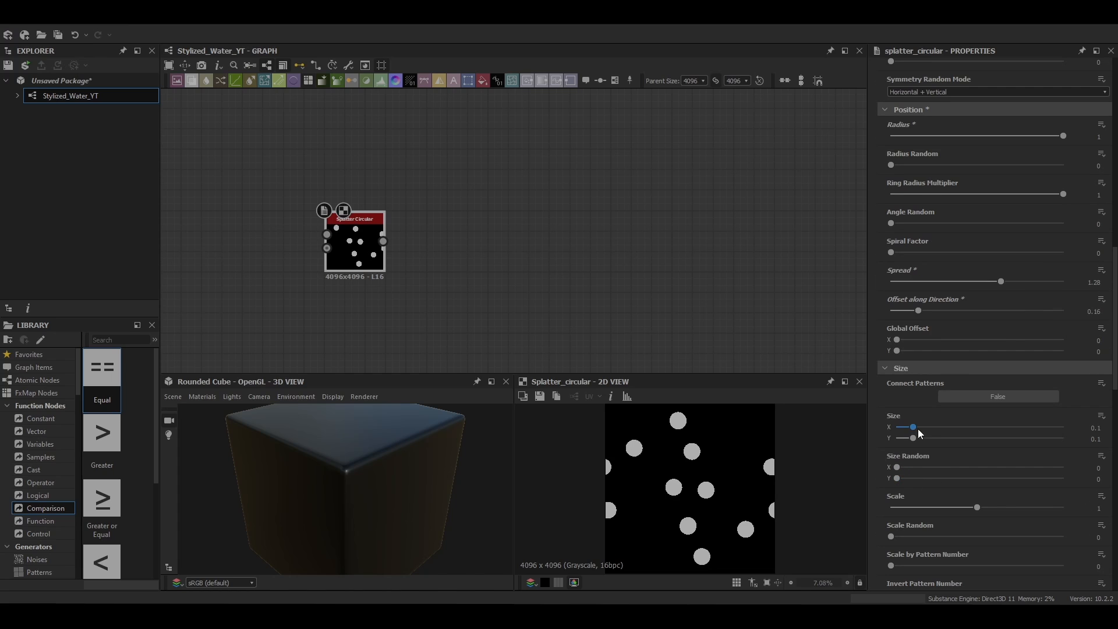
left_click_drag(914, 427, 898, 428)
scroll(931, 458, "down", 1)
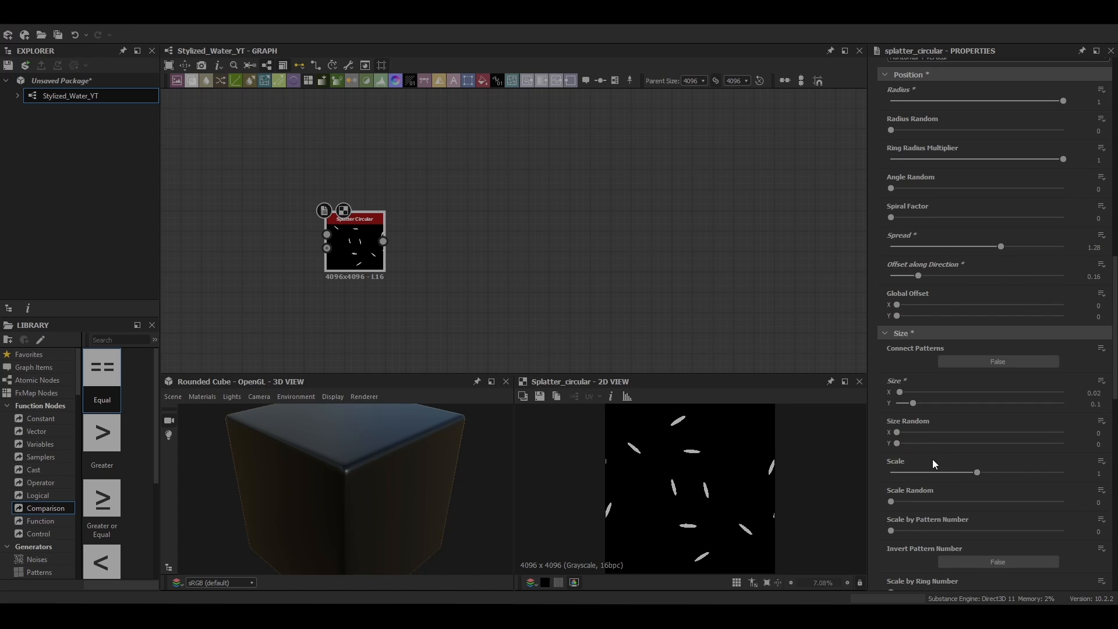
left_click_drag(977, 473, 994, 473)
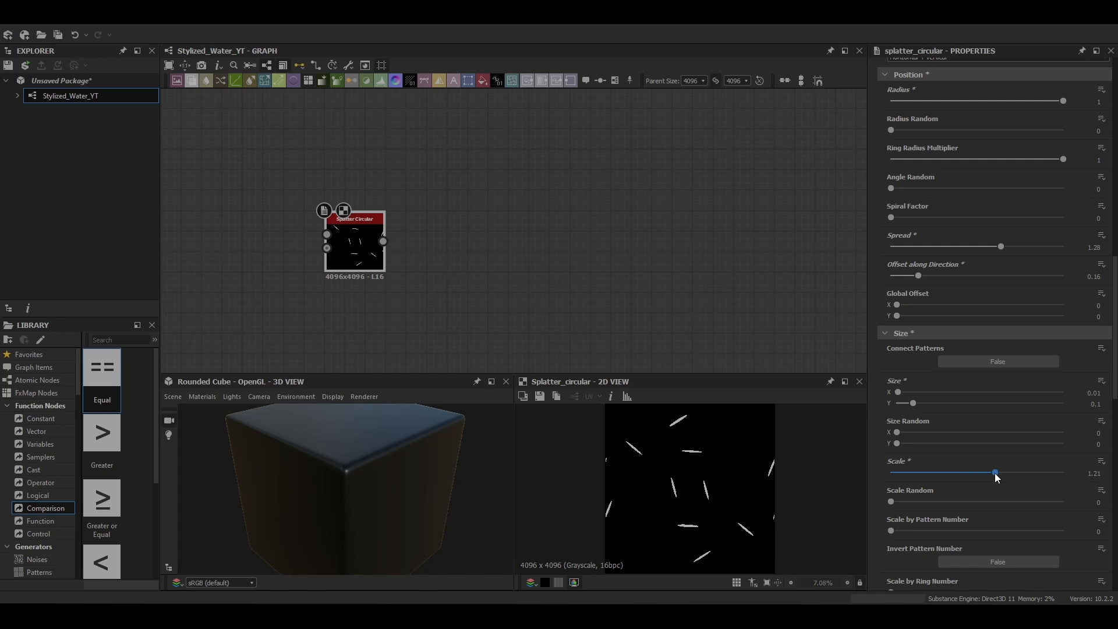
left_click_drag(890, 501, 1061, 500)
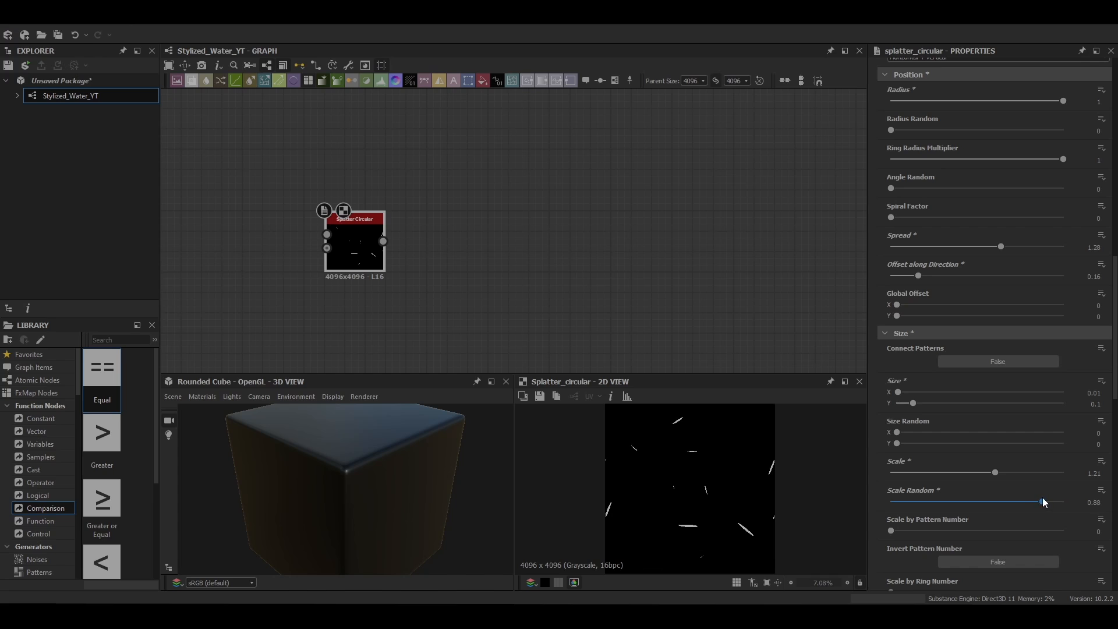
Step: Set the splatter's Pattern Rotation Random to 0.25 and Ring Rotation Random to 0.64
scroll(1028, 508, "down", 7)
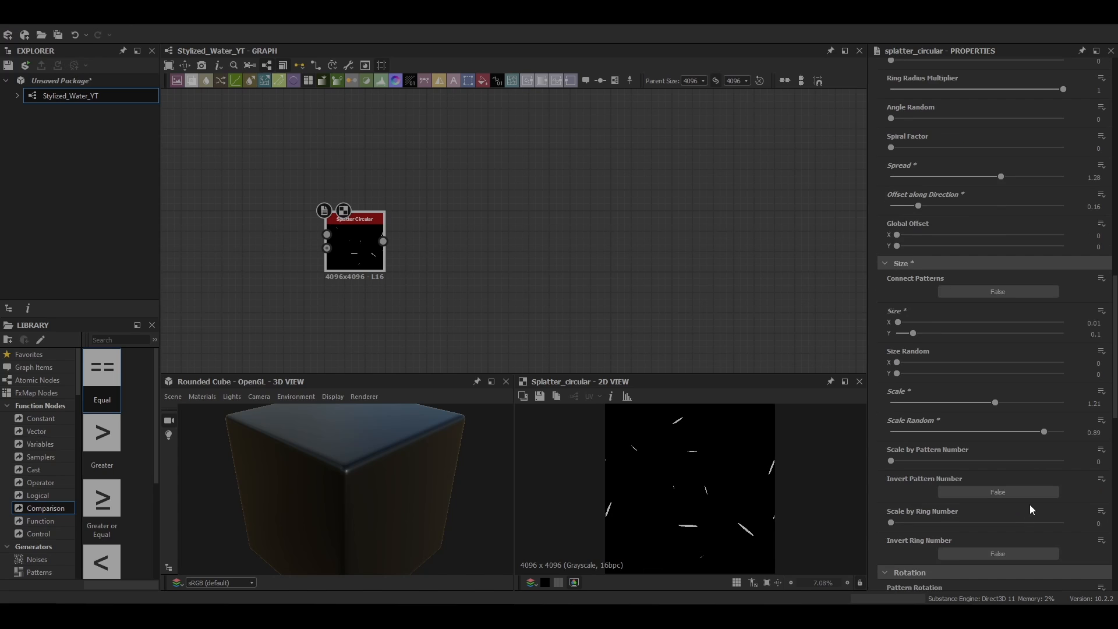
left_click_drag(914, 474, 1002, 484)
scroll(933, 489, "down", 2)
scroll(934, 511, "down", 2)
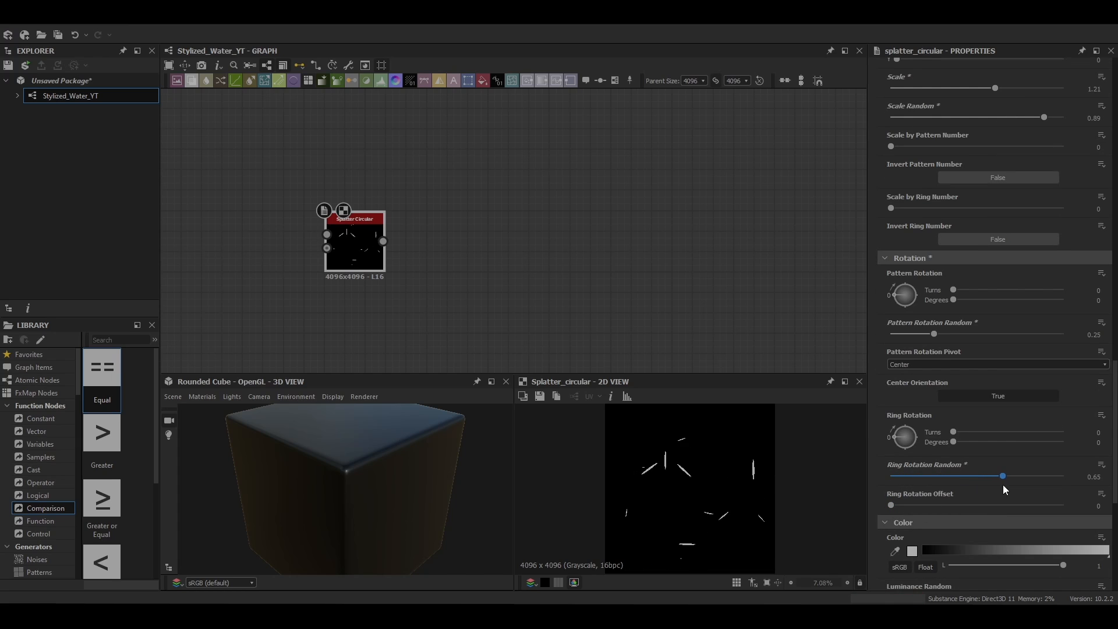
Step: Set both Luminance Random and Luminance By Scale to 1 on the Splatter Circular node
scroll(988, 497, "down", 3)
scroll(995, 484, "down", 1)
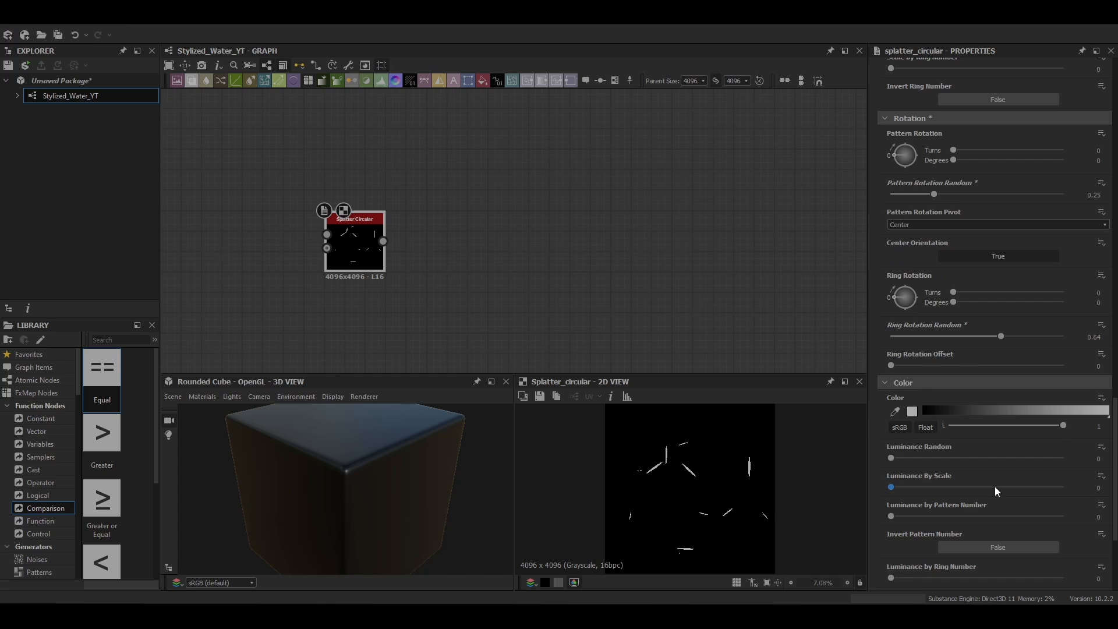
scroll(993, 493, "down", 2)
left_click_drag(916, 389, 1065, 390)
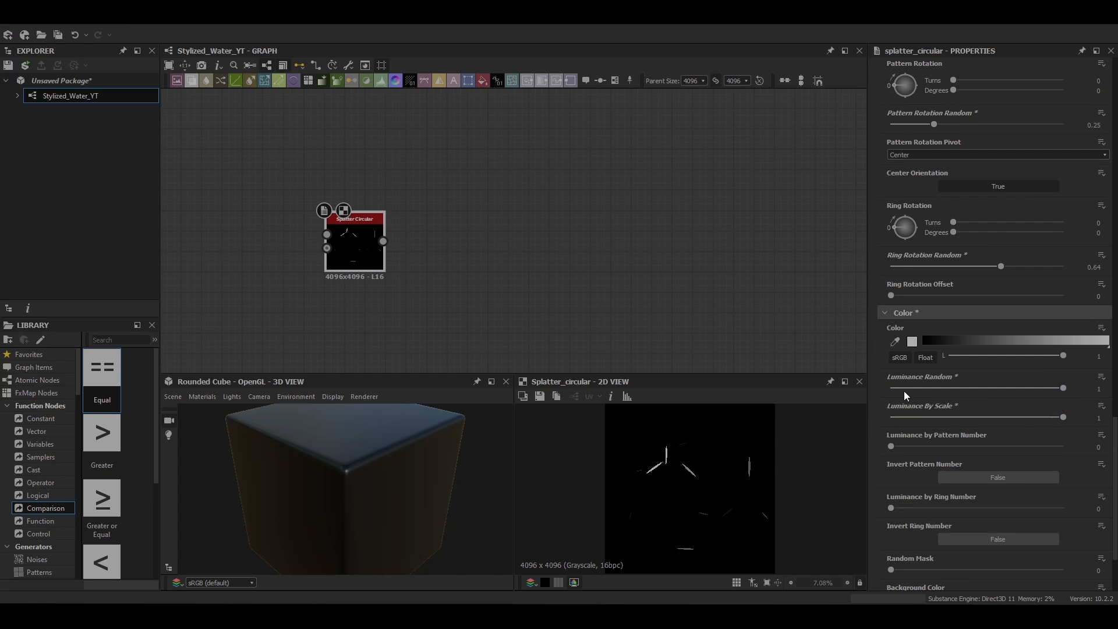
scroll(990, 397, "down", 3)
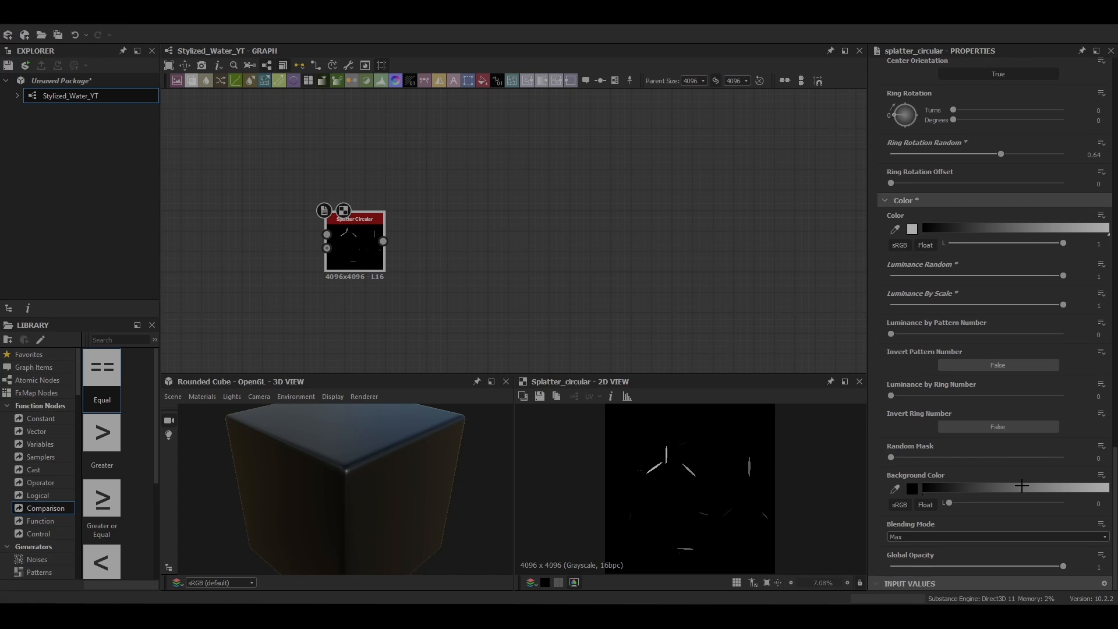
scroll(1011, 502, "up", 15)
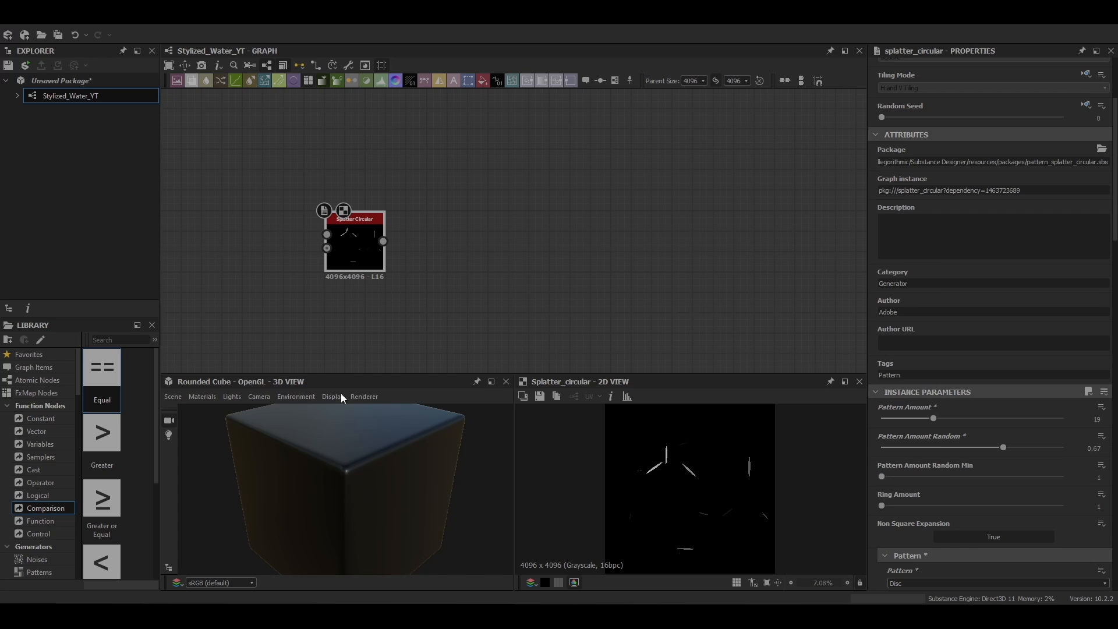
Step: Add a Histogram Scan node fed by the Splatter Circular, place it above, and set its Position to 1
key("space")
type("hist")
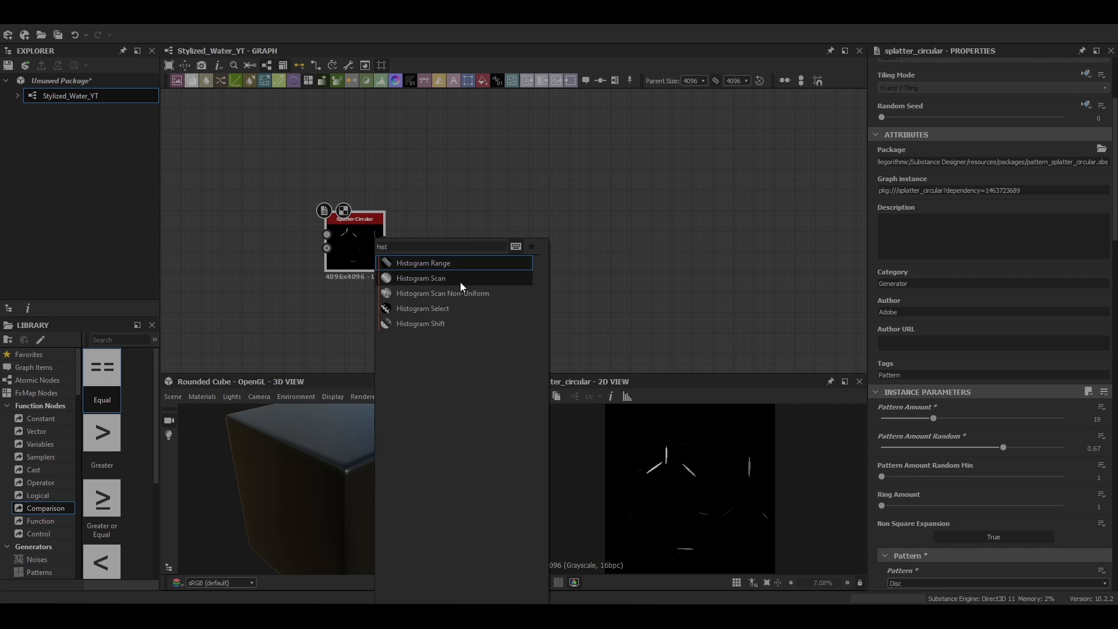
left_click(460, 279)
left_click_drag(459, 249, 479, 169)
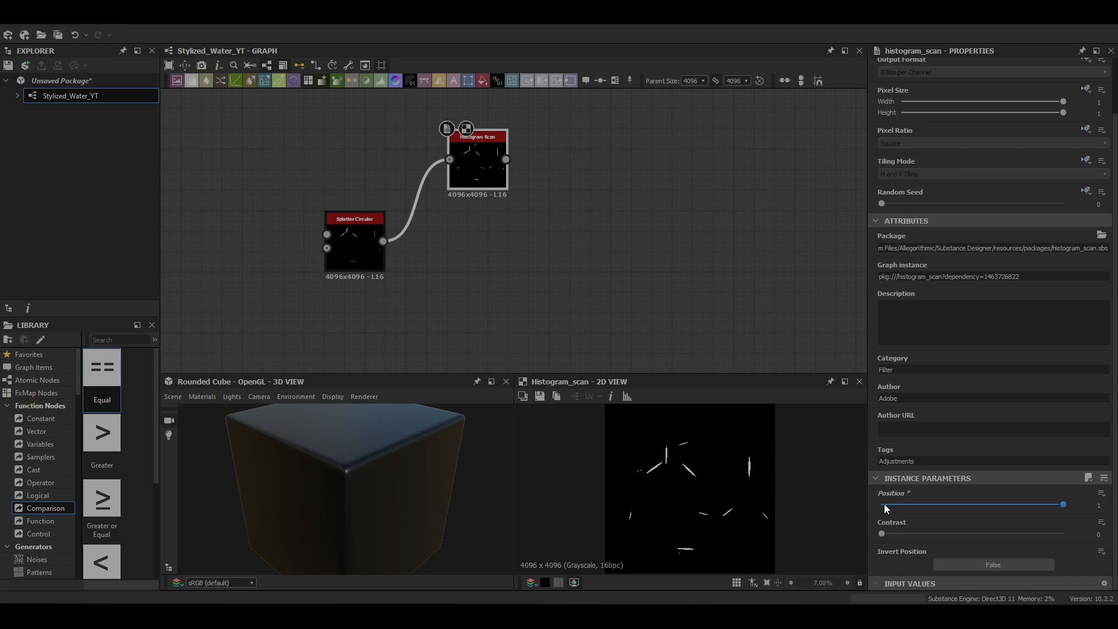
Step: Add a Distance node and connect the Histogram Scan output to its mask input
key("space")
type("dis")
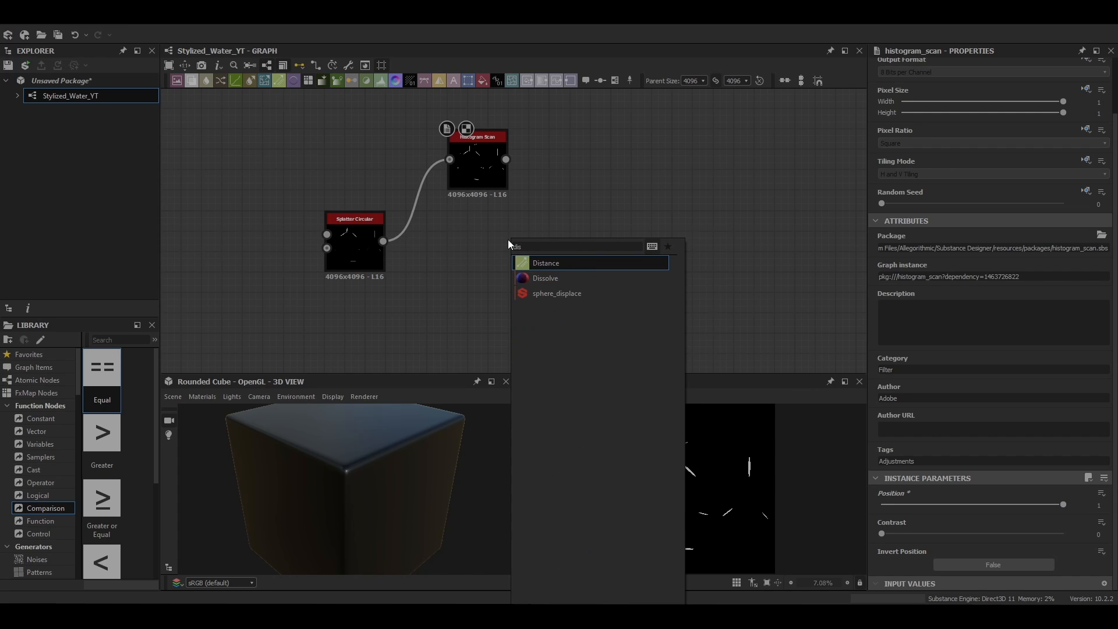
key("Return")
left_click_drag(532, 236, 591, 226)
left_click_drag(505, 159, 561, 217)
scroll(561, 217, "down", 2)
Step: Connect the Splatter Circular to the Distance node's source input and set Maximum Distance to 5000
middle_click_drag(458, 230, 376, 222)
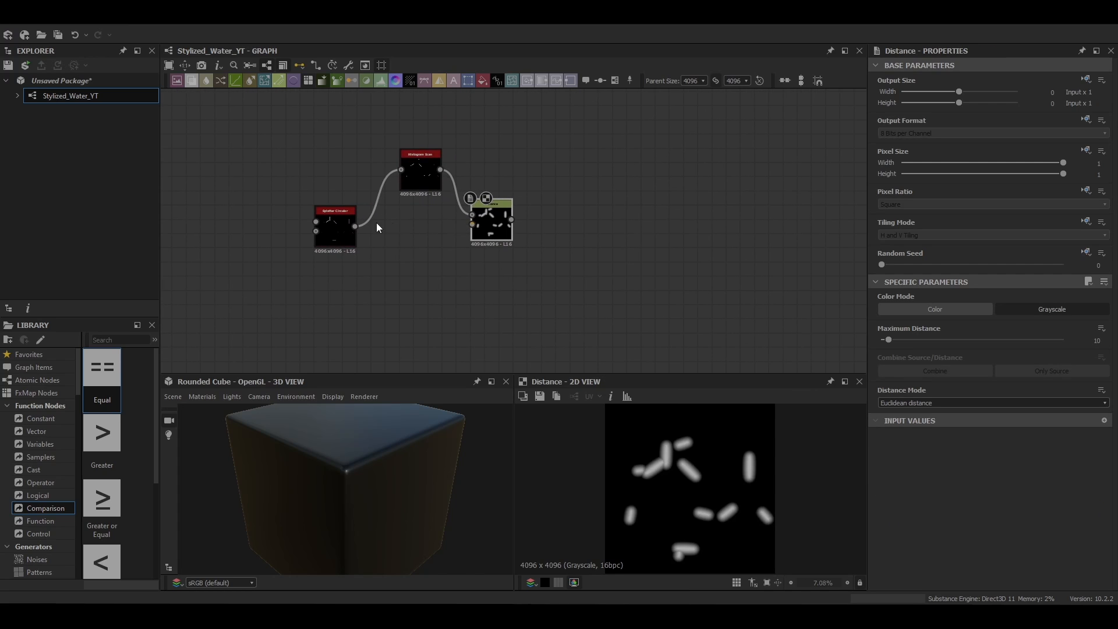
left_click_drag(500, 232, 500, 243)
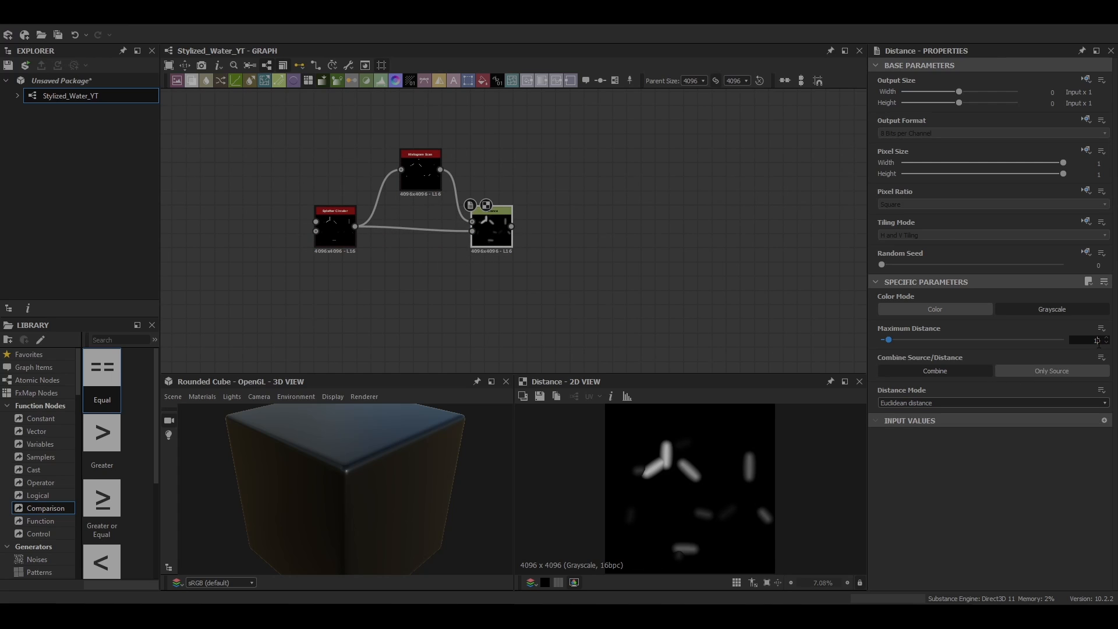
type("5000")
key("Return")
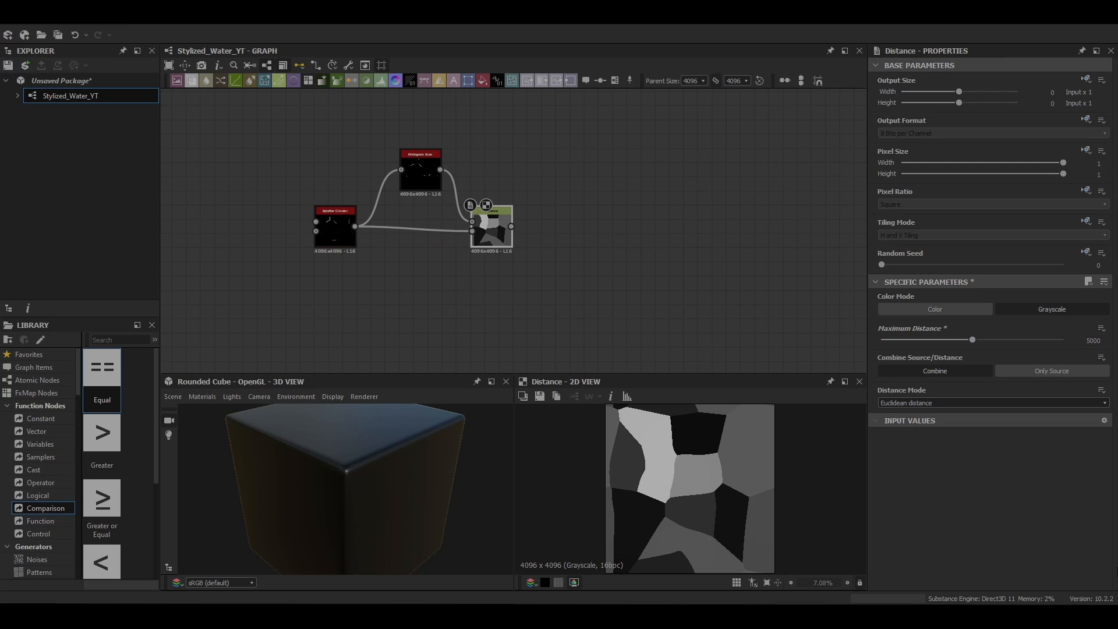
Step: Add an Edge Detect node after the Distance node and set its Edge Width to 1.62
middle_click_drag(611, 222, 438, 219)
key("space")
type("edge")
left_click(284, 217)
scroll(284, 219, "down", 1)
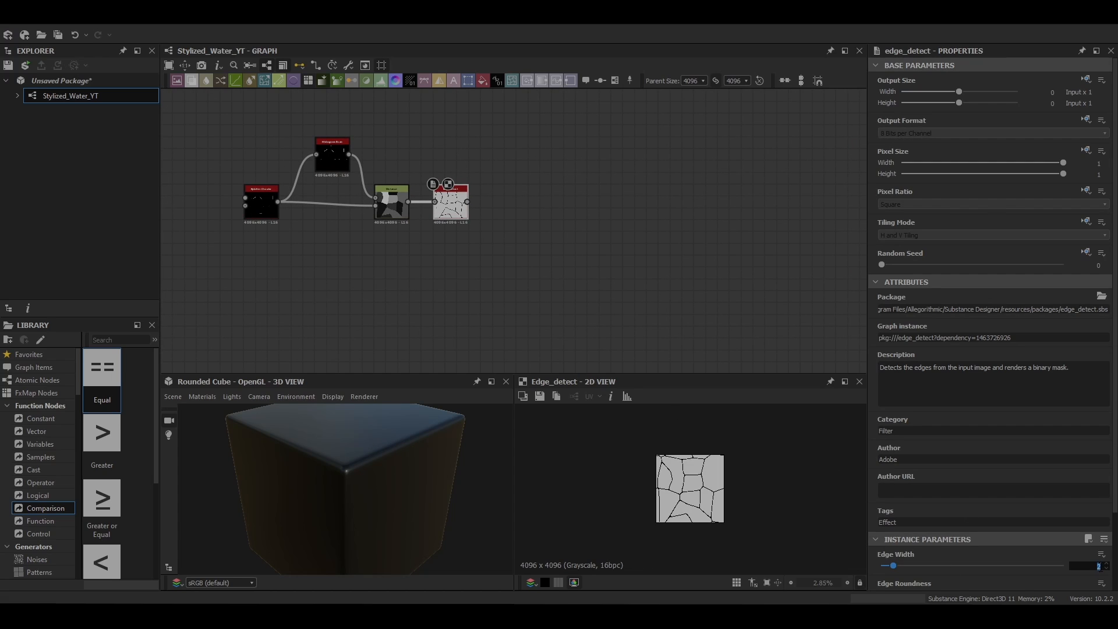
key("Return")
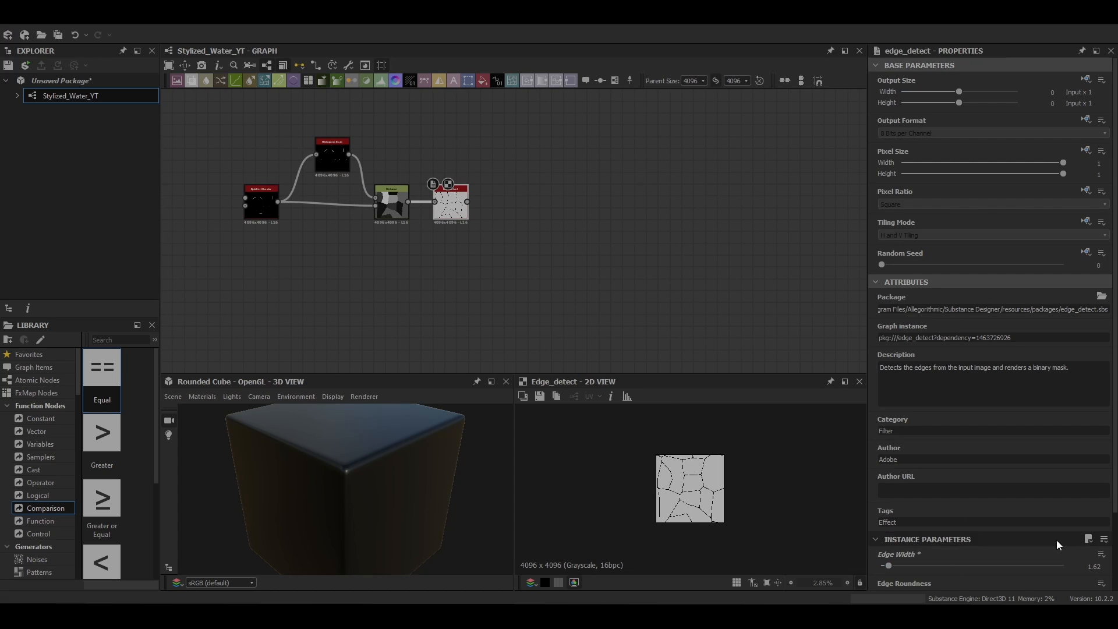
key("f")
Step: Duplicate the Edge Detect node below the original, set the copy's Edge Width to 3.29 and lower its Edge Roundness
left_click_drag(457, 206, 529, 199)
middle_click_drag(526, 218, 417, 159)
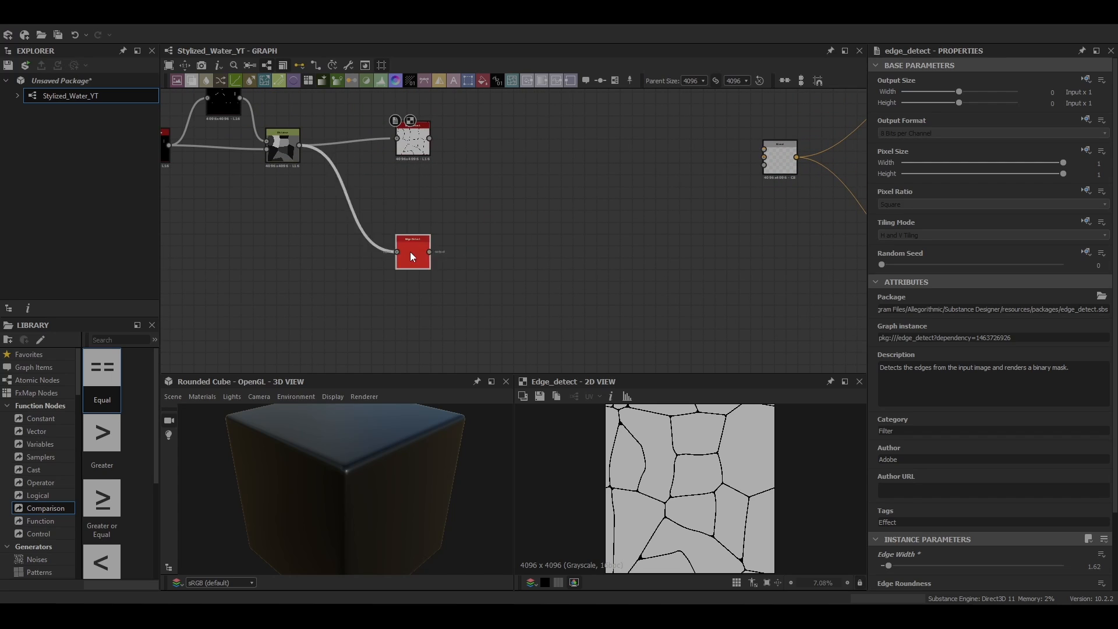
left_click_drag(409, 252, 411, 228)
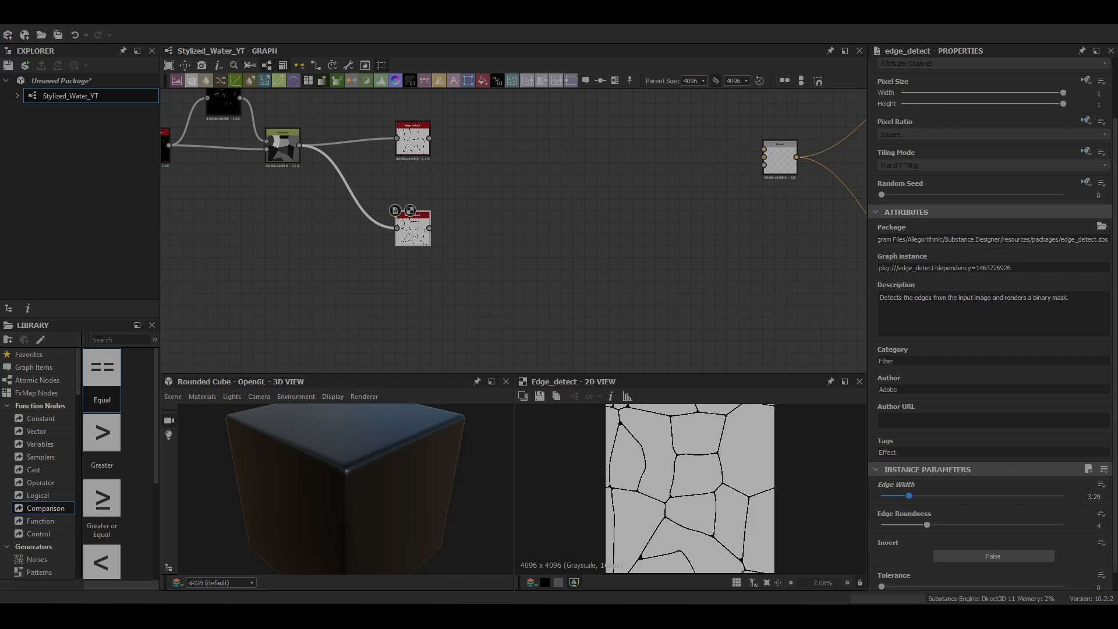
middle_click_drag(461, 239, 526, 228)
left_click_drag(480, 224, 457, 236)
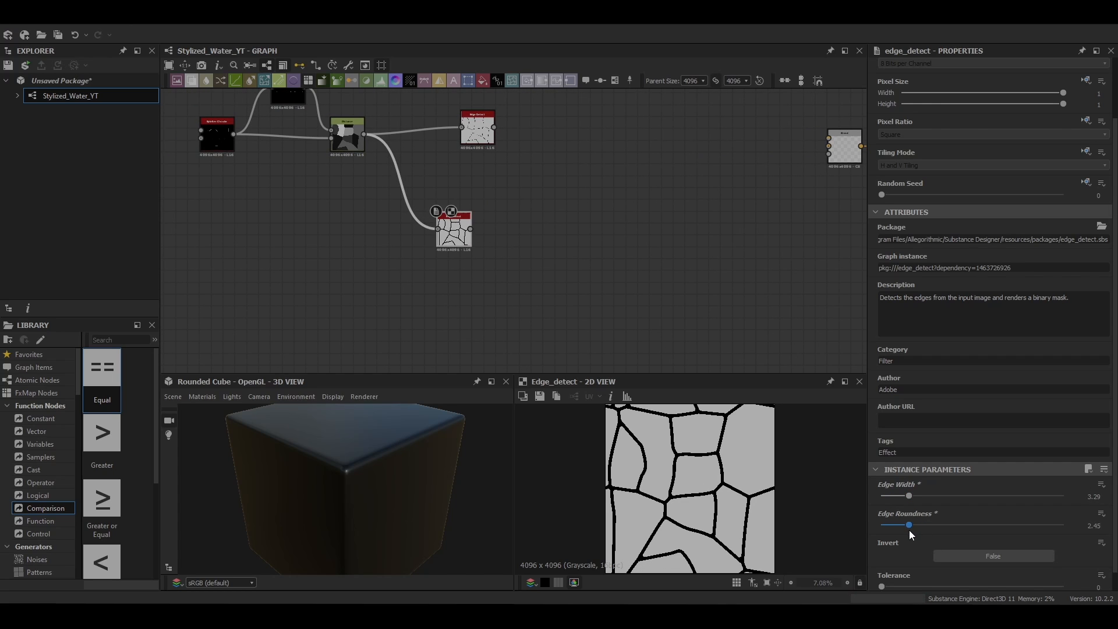
left_click_drag(910, 532, 902, 534)
Step: Add a Flood Fill node above and feed it from the Edge Detect node with the thinner edges
middle_click_drag(497, 121, 423, 164)
double_click(414, 174)
middle_click_drag(438, 101, 451, 200)
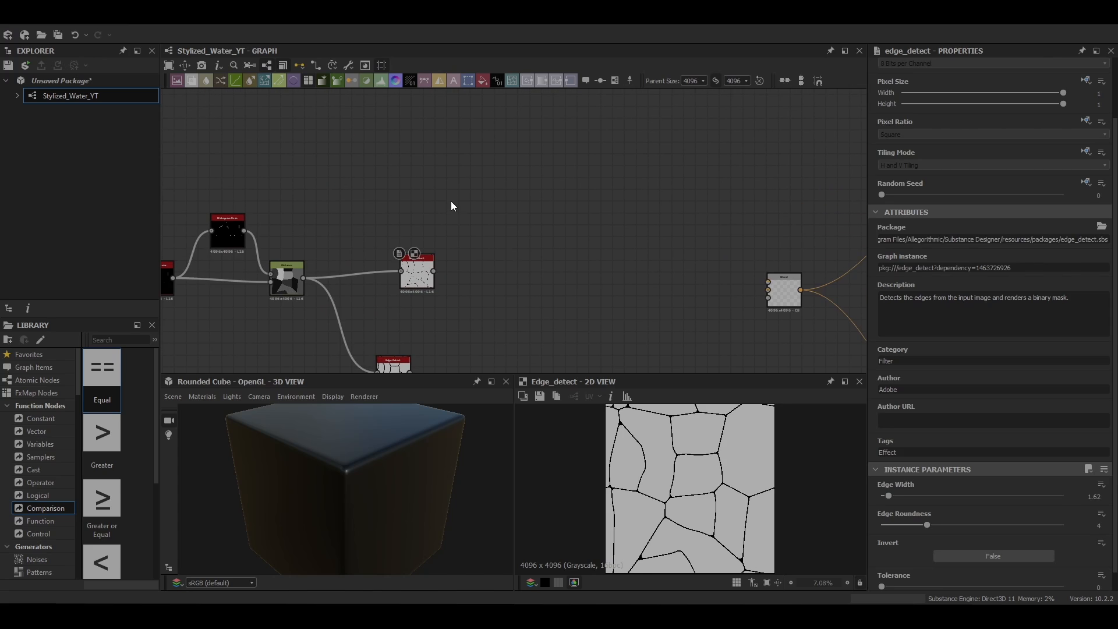
key("space")
type("flood")
left_click(492, 223)
left_click_drag(433, 271, 438, 195)
left_click_drag(448, 196, 485, 142)
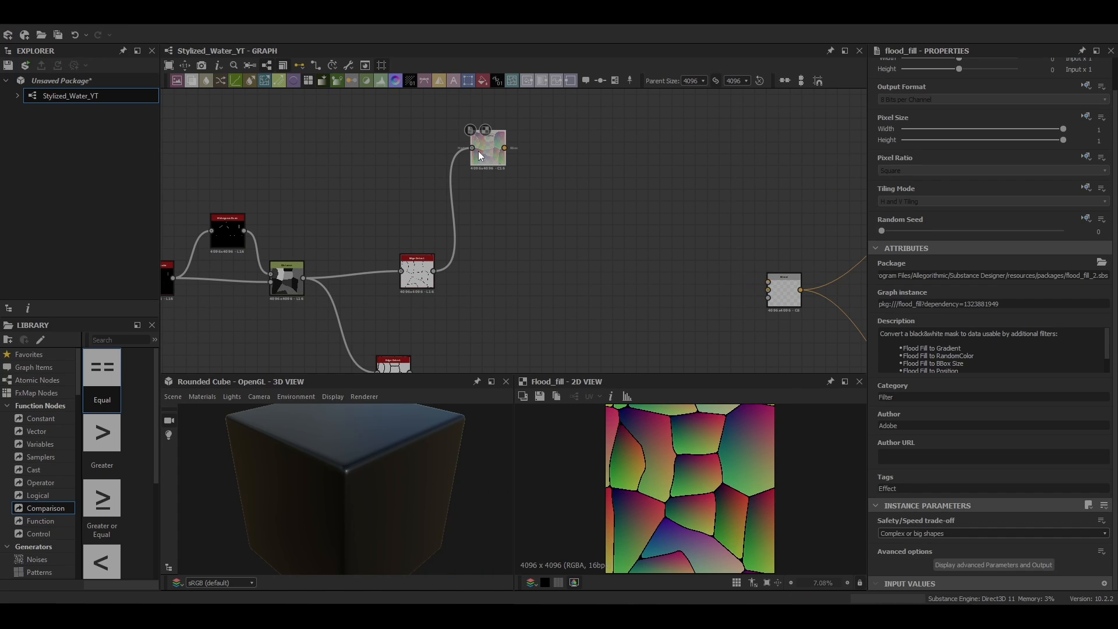
Step: Add a Flood Fill to Random Grayscale node fed by the Flood Fill
key("space")
type("flood")
left_click(561, 267)
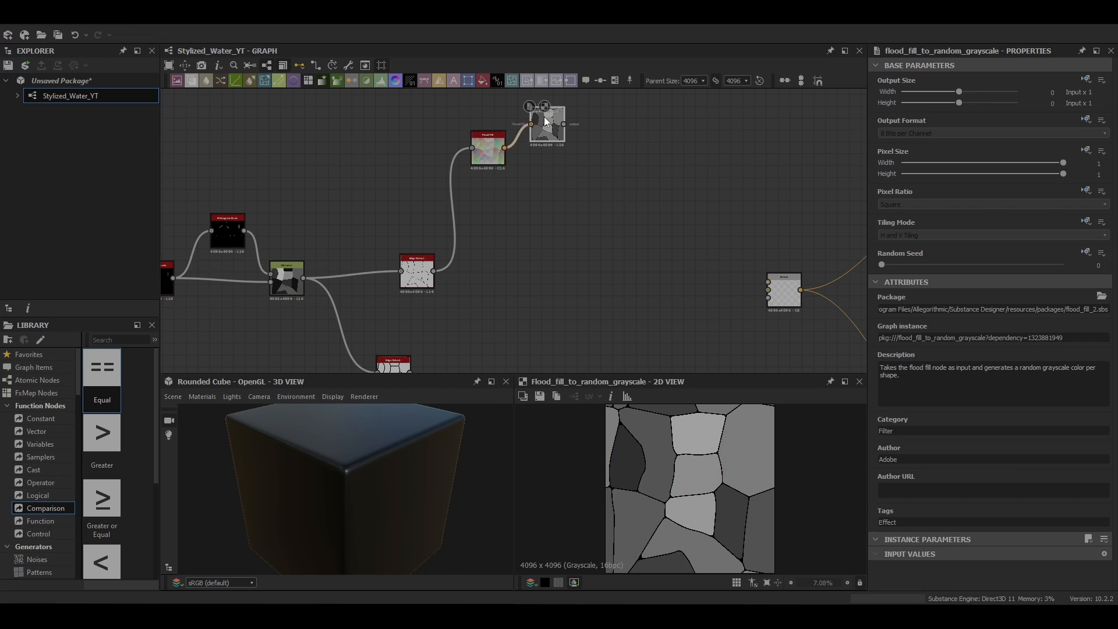
Step: Duplicate the Flood Fill to Random Grayscale node, place the copy below it and give the copy a different Random Seed
scroll(479, 184, "up", 3)
key("ctrl+d")
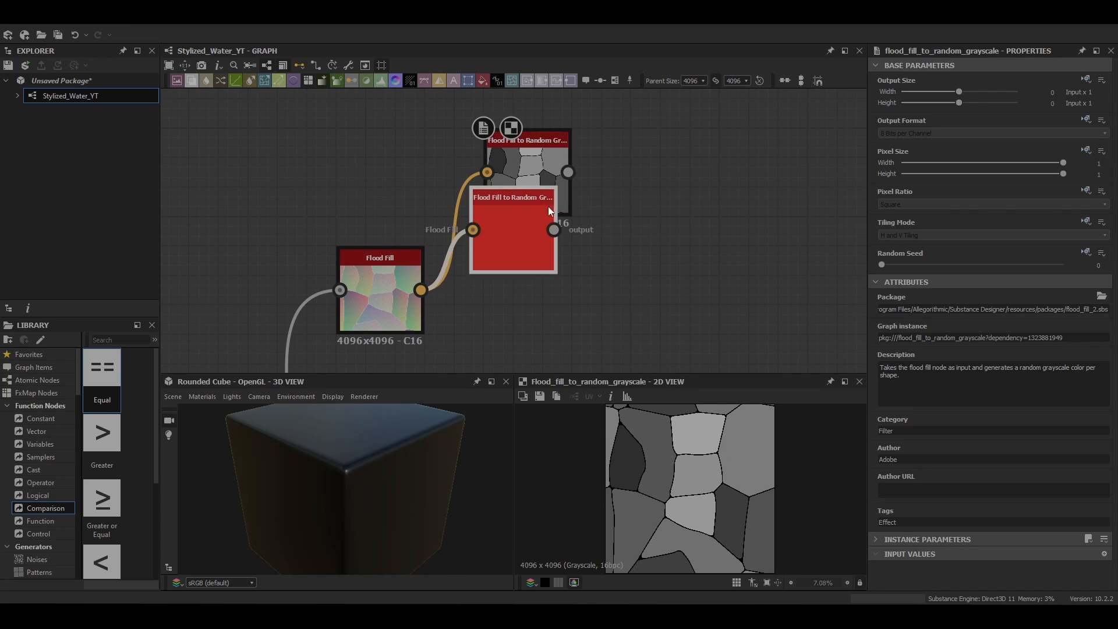
left_click_drag(547, 206, 535, 297)
left_click_drag(881, 264, 992, 266)
scroll(503, 235, "down", 2)
Step: Add a Blend node combining the two Flood Fill to Random Grayscale nodes and set its Blending Mode to Min (Darken)
left_click(546, 197)
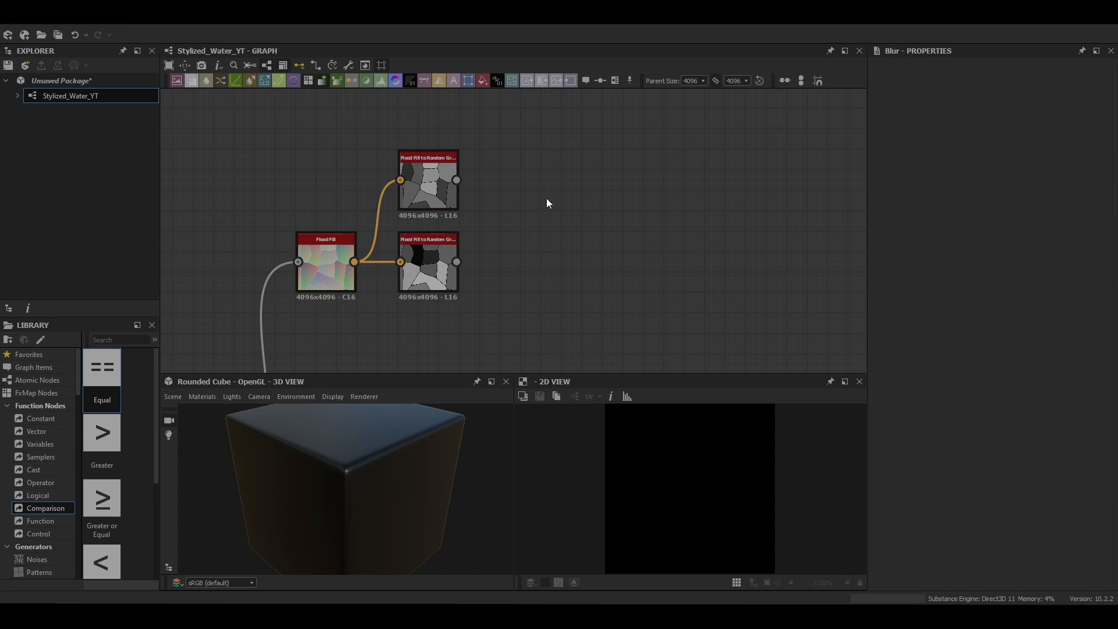
key("space")
left_click(562, 231)
left_click_drag(523, 200, 523, 186)
left_click_drag(457, 261, 555, 226)
left_click(905, 339)
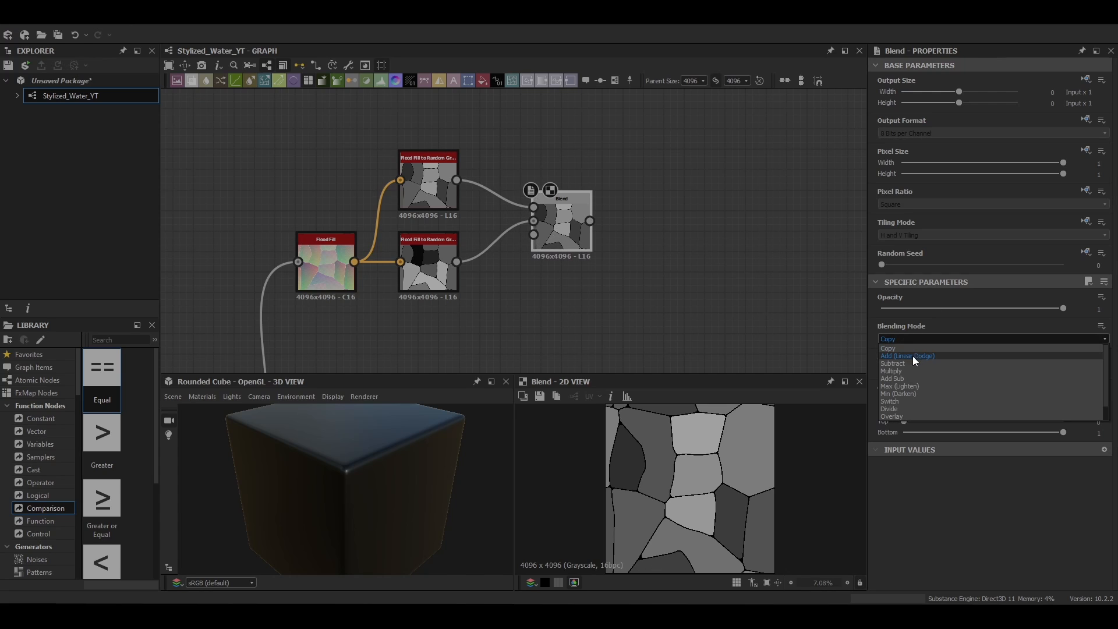
left_click(915, 389)
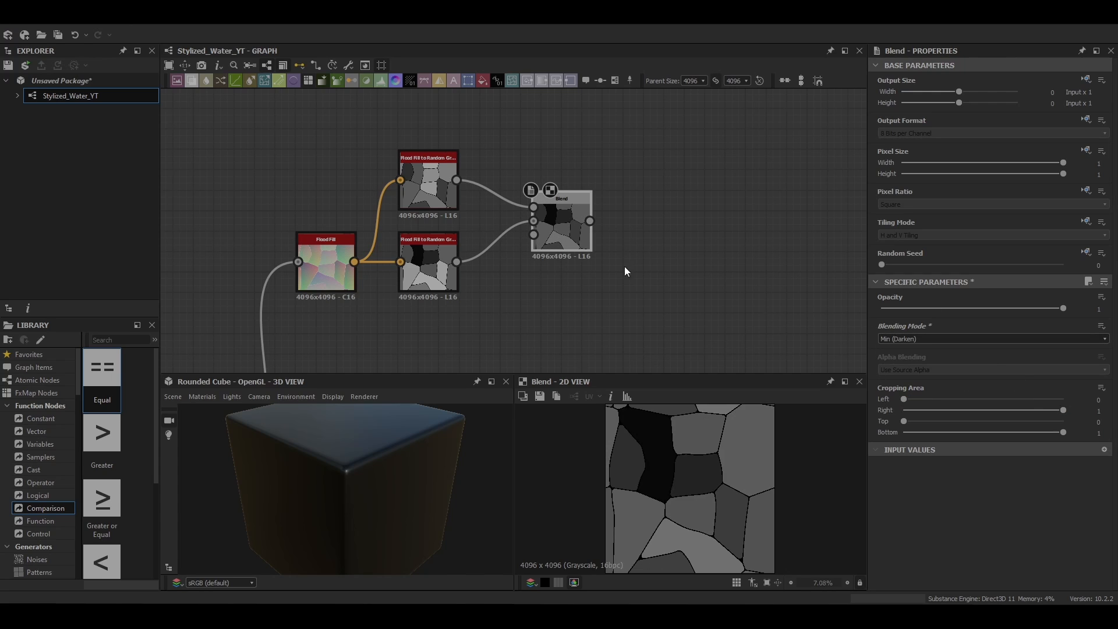
Step: Add a Warp node fed by the Min (Darken) Blend
middle_click_drag(624, 266, 391, 256)
key("space")
type("wa")
key("Return")
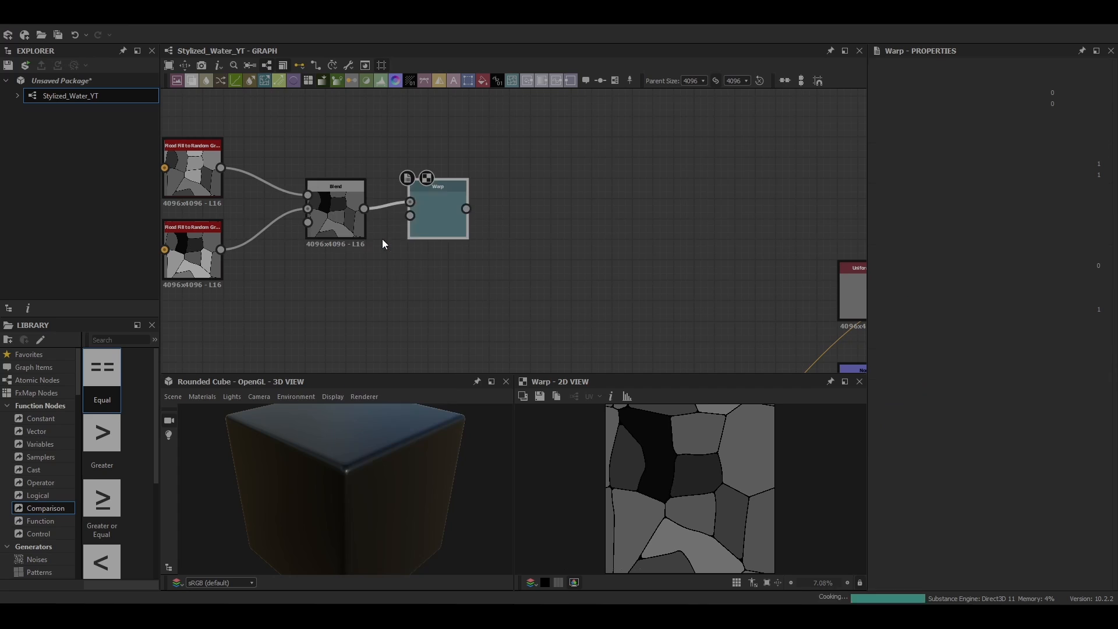
Step: Connect the Warp to the Blend node ahead of the outputs and set that Blend's mode to Add (Linear Dodge)
scroll(499, 244, "down", 5)
middle_click_drag(498, 244, 492, 188)
left_click_drag(519, 293, 522, 289)
left_click(531, 278)
scroll(532, 278, "up", 5)
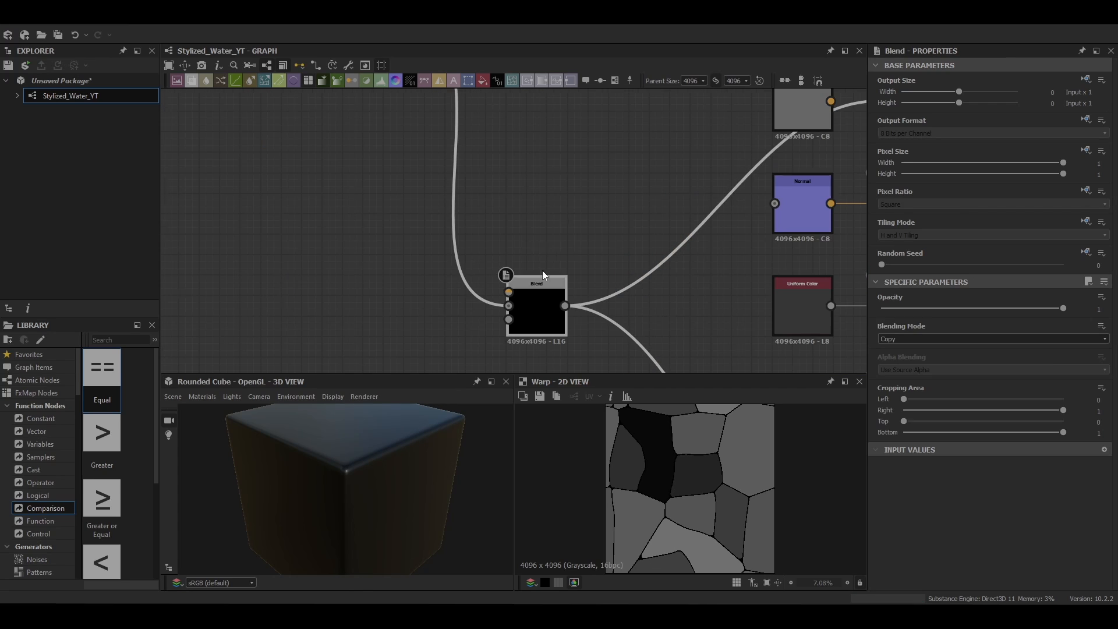
left_click(900, 339)
left_click(900, 356)
Step: Move the Warp node farther away from the Blend that feeds it
mouse_move(362, 457)
left_mouse_down()
mouse_move(409, 459)
mouse_move(397, 489)
left_mouse_up()
scroll(397, 489, "down", 1)
middle_click_drag(542, 211, 713, 418)
left_click_drag(555, 224, 603, 227)
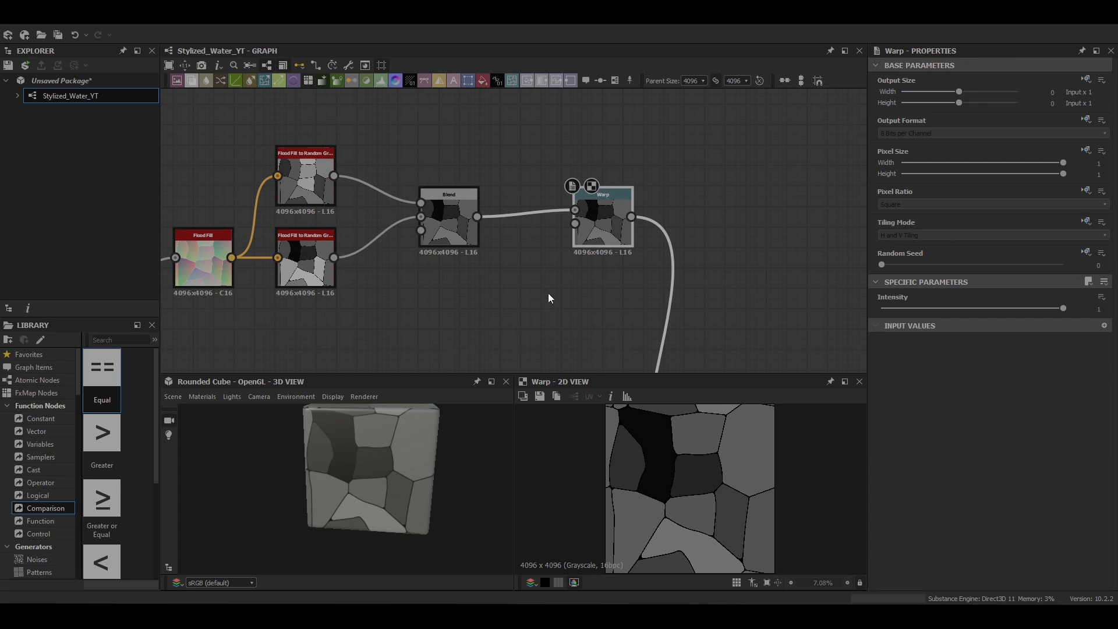
Step: Add a Perlin Noise node below the Warp and connect it to the Warp's Gradient Input
middle_click_drag(547, 292, 541, 192)
scroll(540, 192, "down", 6)
left_click(514, 267)
key("space")
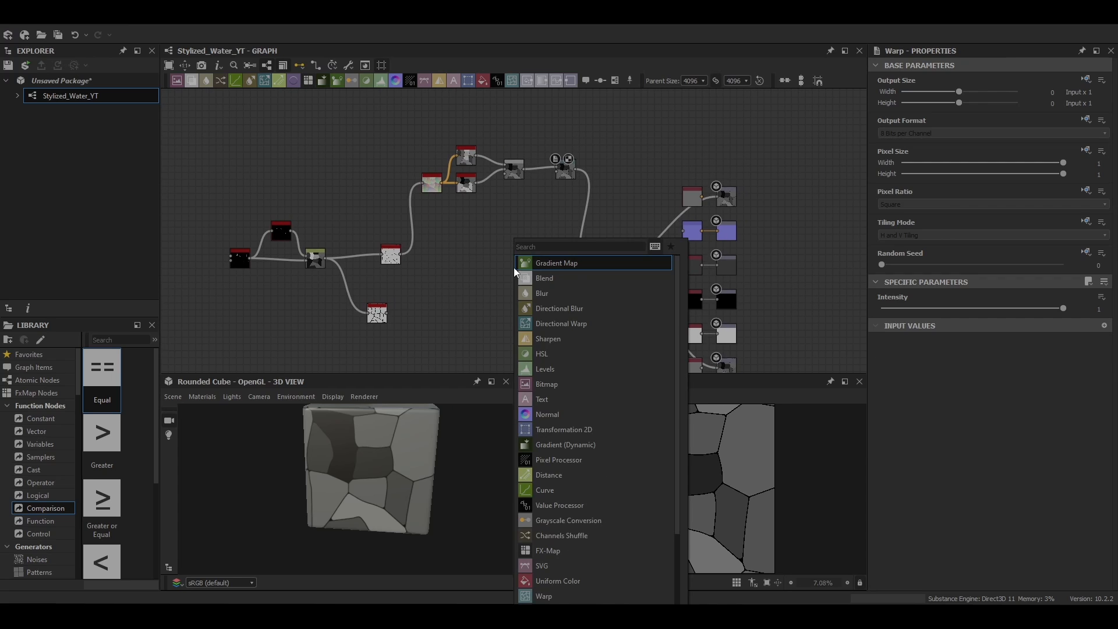
type("perlin")
key("Return")
scroll(519, 264, "up", 4)
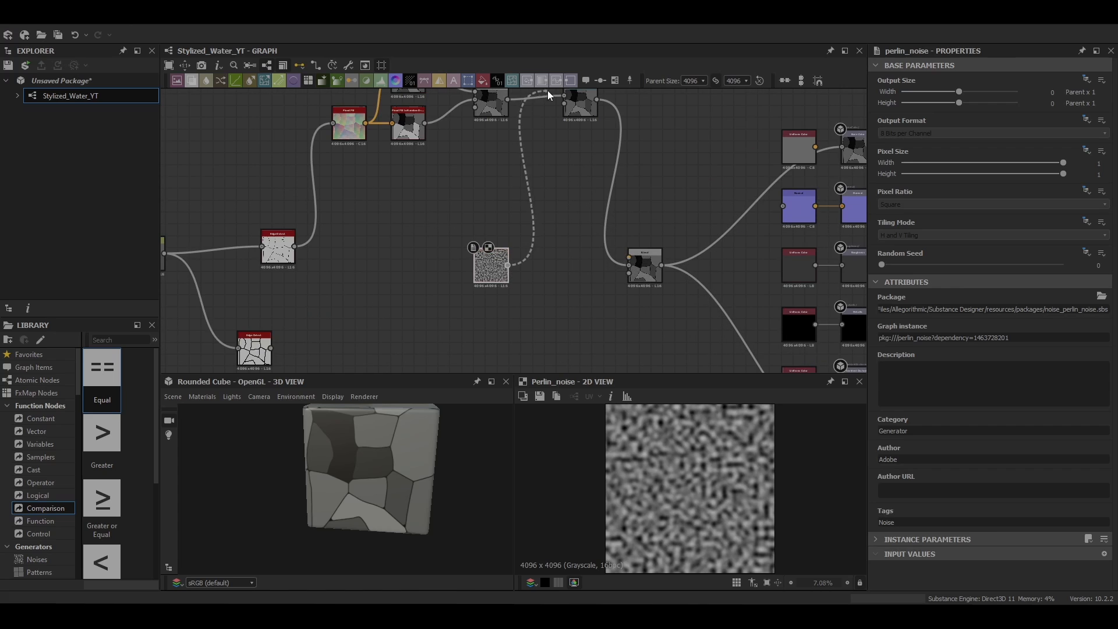
left_click_drag(547, 92, 564, 104)
Step: Align the Warp node with its Blend and set its Intensity to 0.1
mouse_move(580, 104)
left_mouse_down()
mouse_move(574, 140)
mouse_move(574, 115)
left_mouse_up()
double_click(573, 115)
middle_click_drag(574, 116, 556, 237)
scroll(556, 238, "up", 4)
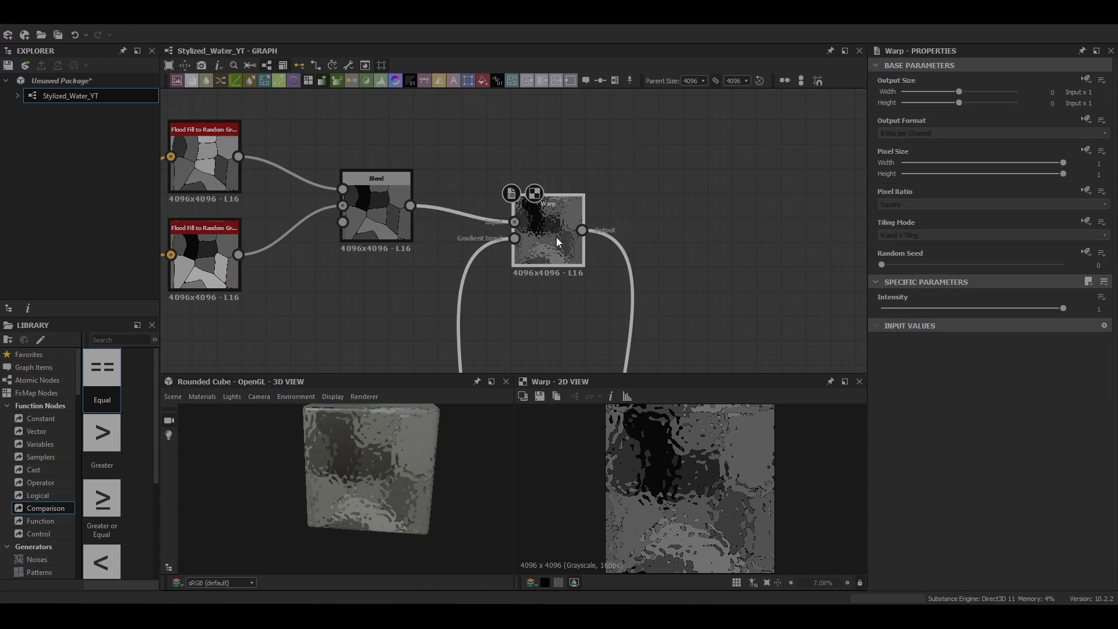
left_click_drag(556, 237, 557, 224)
left_click_drag(1063, 308, 900, 323)
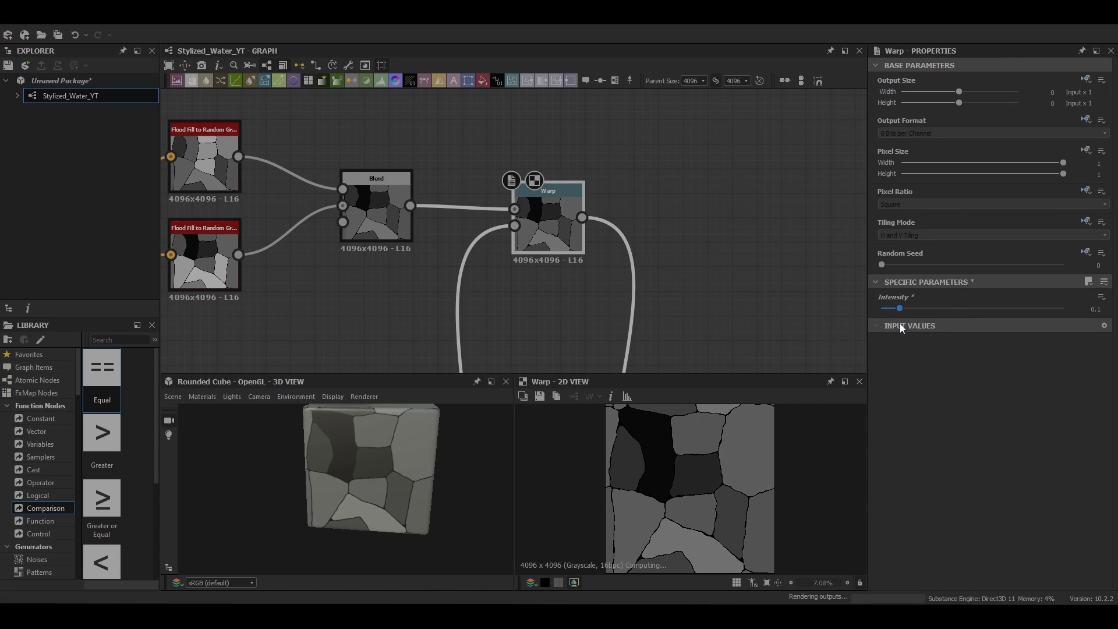
Step: Set the Perlin Noise node's Scale to 24
middle_click_drag(466, 344, 477, 181)
middle_click_drag(477, 306, 524, 163)
double_click(449, 250)
left_click(875, 540)
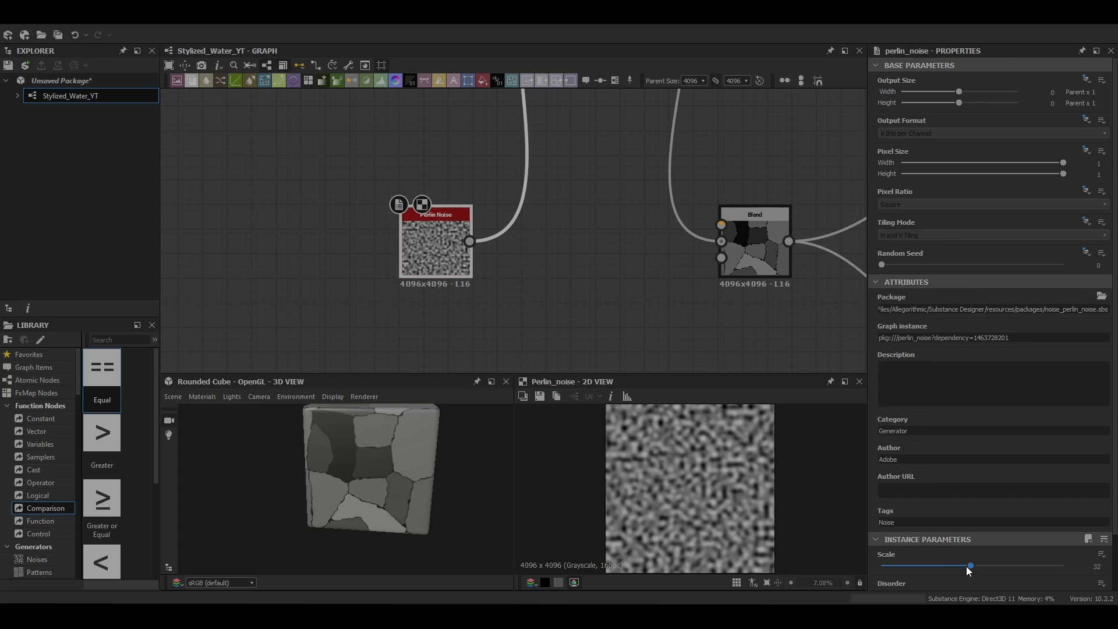
mouse_move(967, 566)
left_mouse_down()
mouse_move(939, 549)
mouse_move(948, 564)
left_mouse_up()
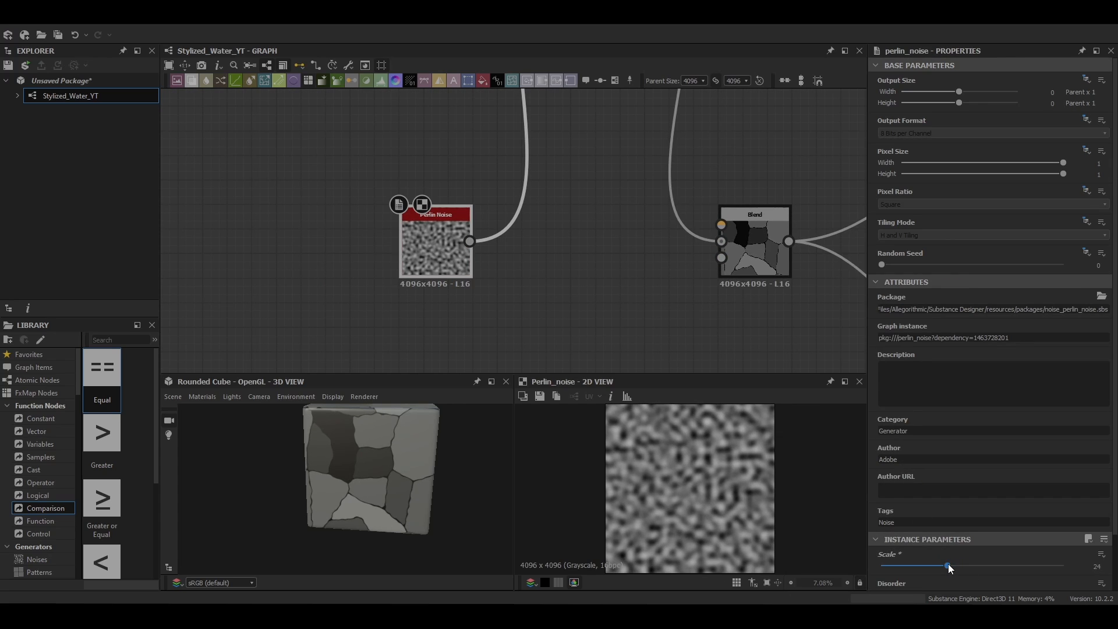
Step: Move the final Blend and all the output nodes farther right to make room after the Warp
scroll(642, 328, "down", 5)
middle_click_drag(641, 328, 427, 224)
scroll(374, 273, "down", 1)
middle_click_drag(374, 273, 381, 320)
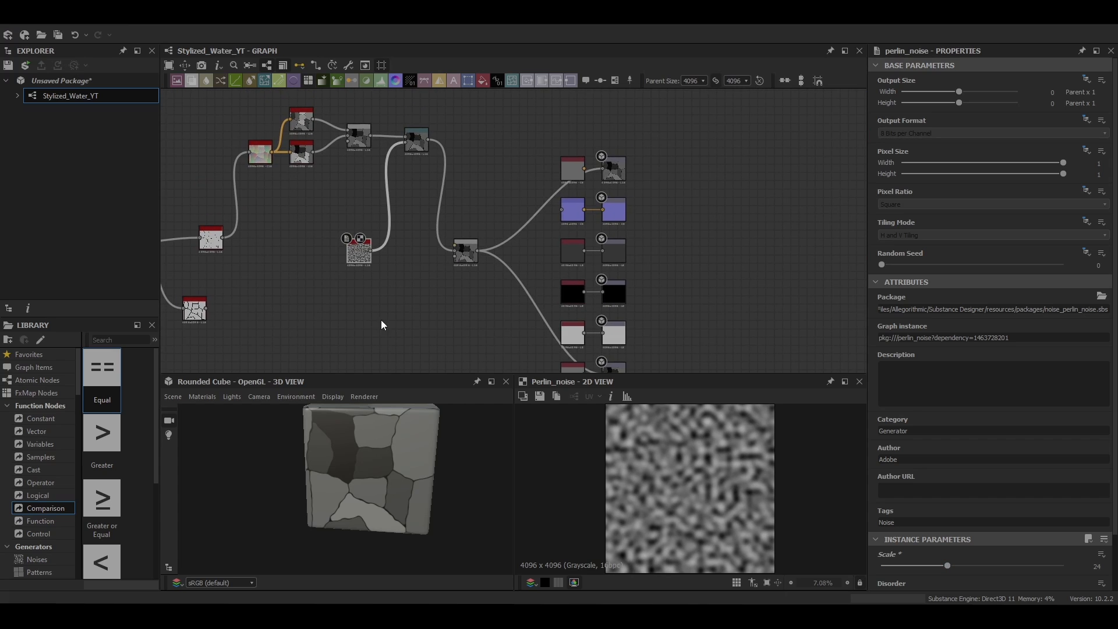
scroll(669, 225, "down", 5)
left_click_drag(595, 233, 671, 239)
middle_click_drag(563, 227, 510, 257)
scroll(549, 238, "up", 4)
Step: Add a Bevel node fed by the Warp and place it above the connection to the final Blend
double_click(484, 250)
middle_click_drag(561, 328, 531, 212)
key("space")
type("be")
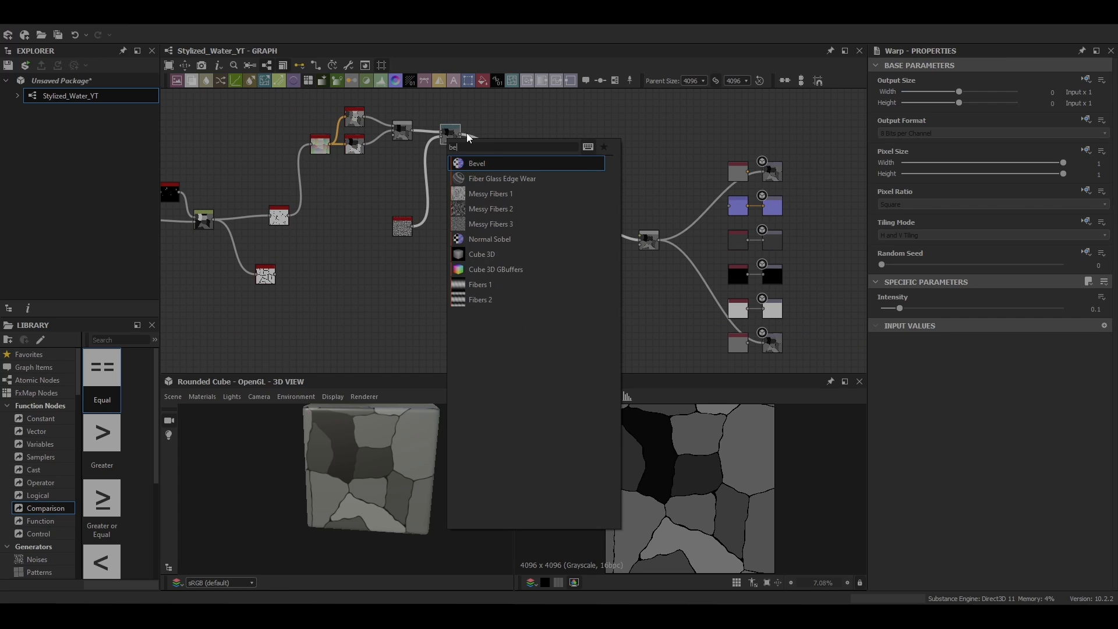
key("Return")
left_click_drag(485, 136, 484, 117)
Step: Set the Bevel's Distance to -0.02
scroll(990, 408, "down", 3)
left_click_drag(1017, 460, 971, 463)
scroll(698, 494, "down", 1)
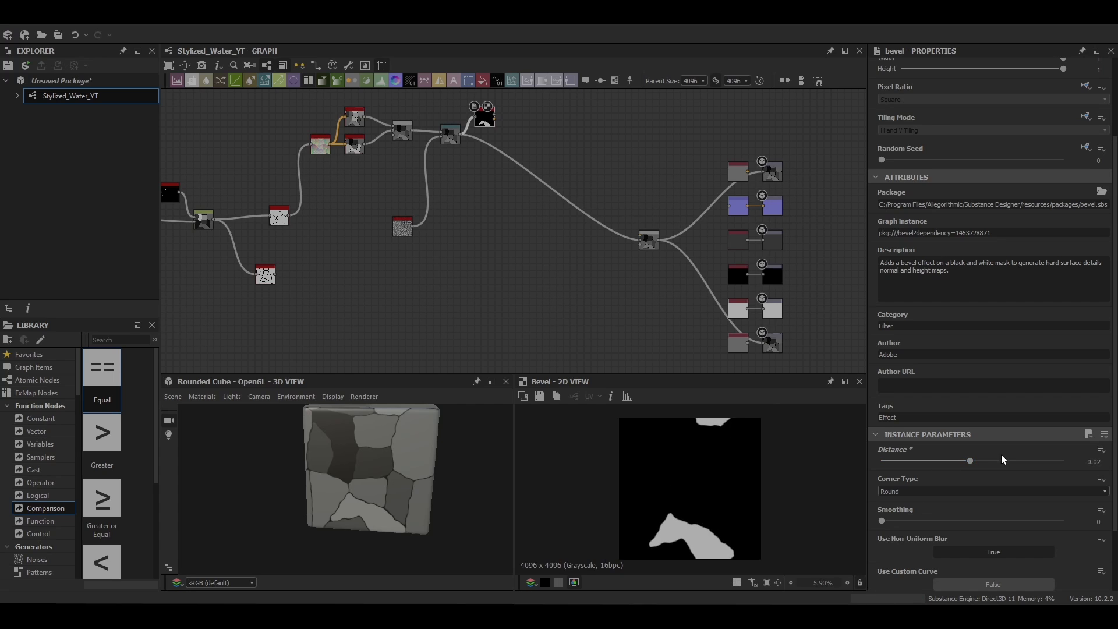
scroll(1000, 459, "down", 2)
scroll(739, 538, "up", 3)
scroll(728, 521, "down", 5)
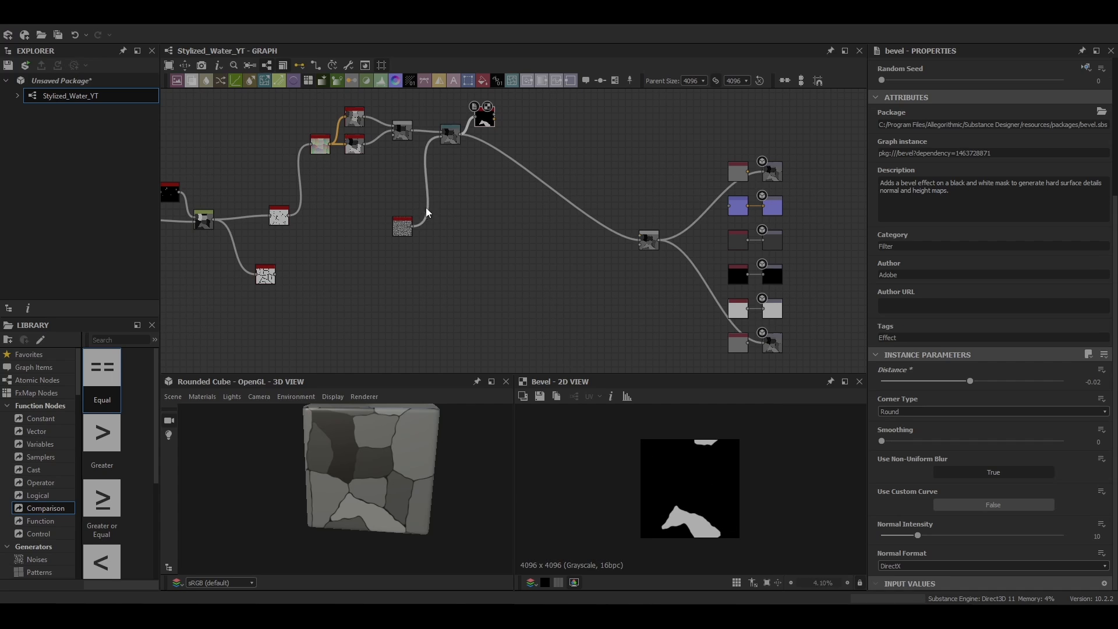
Step: Set the Opacity of the Blend combining the two random grayscale nodes to 0.46
middle_click_drag(427, 212, 478, 228)
double_click(532, 193)
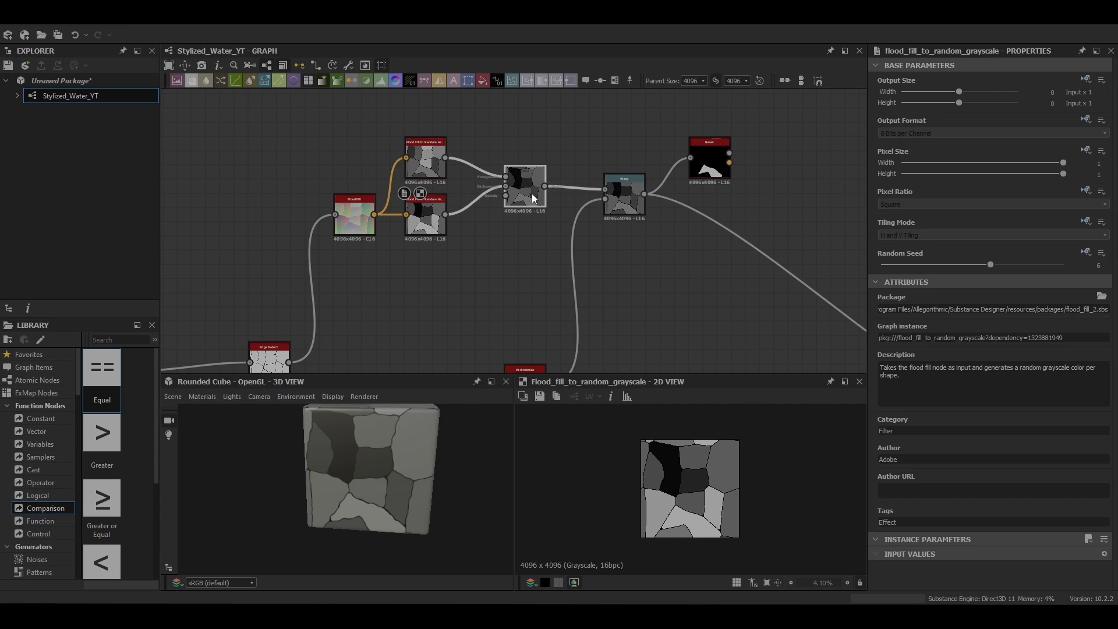
left_click_drag(1020, 305, 964, 309)
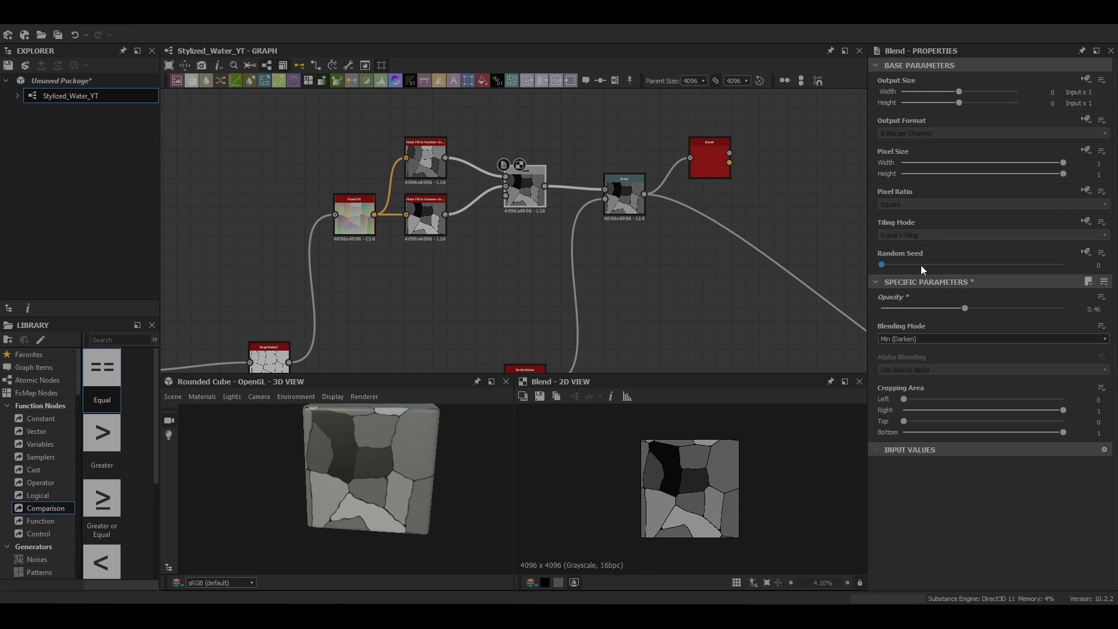
Step: Insert a Blend node between the Warp and the final Blend, with the Bevel's height as its foreground
middle_click_drag(714, 212, 512, 193)
scroll(511, 192, "up", 1)
double_click(491, 145)
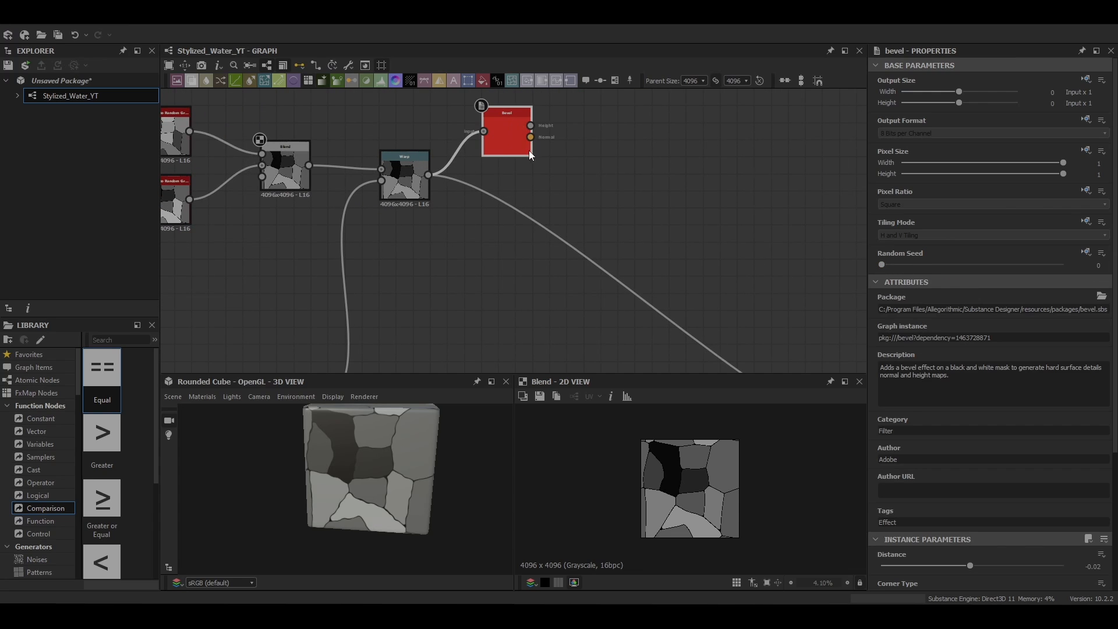
key("space")
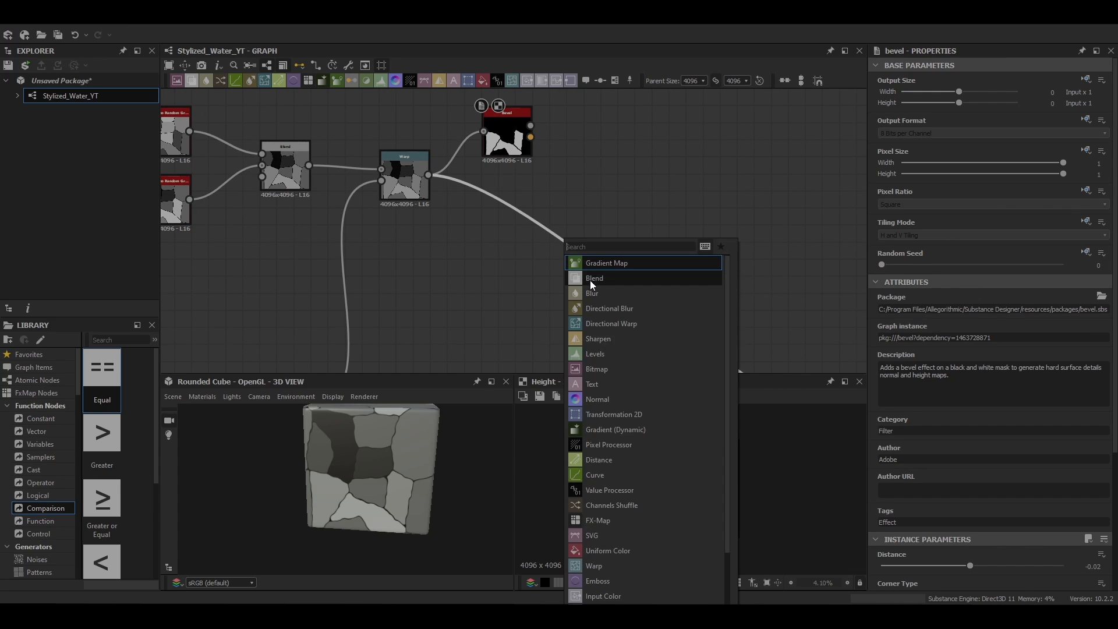
left_click(648, 291)
left_click_drag(531, 126, 639, 284)
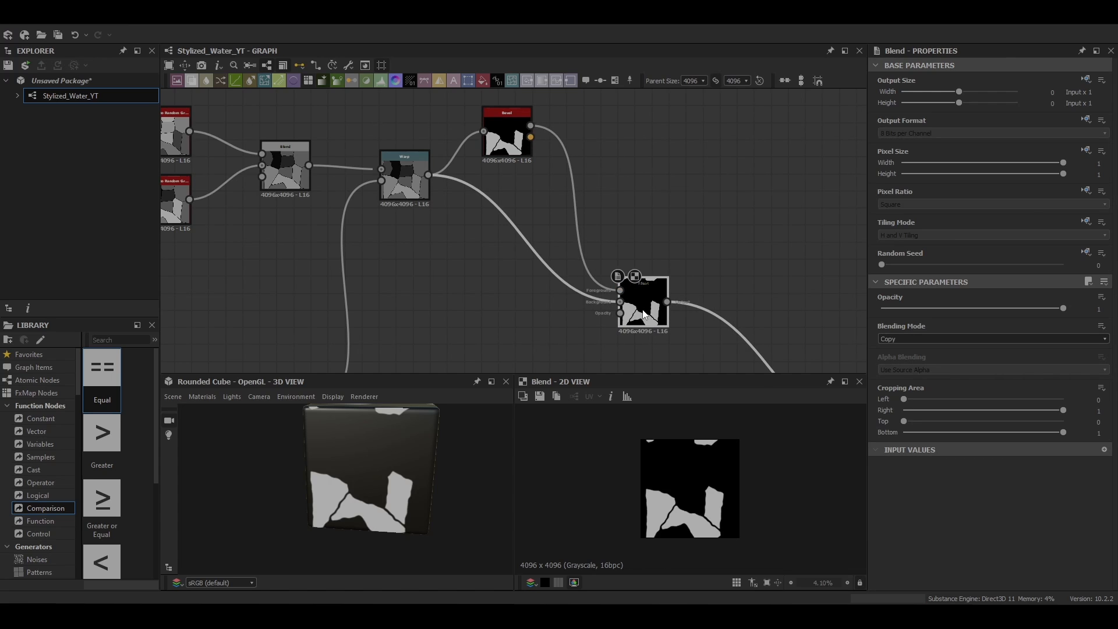
Step: Set the Blending Mode of the Blend joining the Bevel and the Warp to Max (Lighten)
middle_click_drag(689, 303, 569, 208)
left_click(922, 339)
left_click(921, 388)
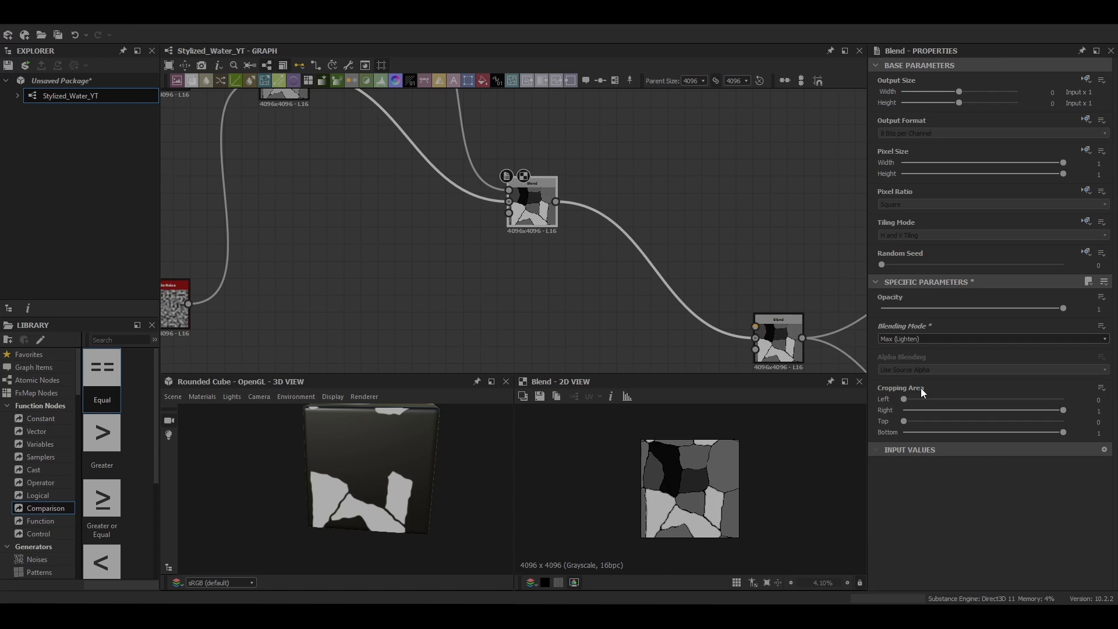
Step: Move the Max (Lighten) Blend nearer the Warp, insert a Slope Blur Grayscale node after it and place that beside the Perlin Noise
scroll(803, 416, "down", 2)
scroll(518, 180, "down", 3)
left_click_drag(524, 145, 479, 204)
middle_click_drag(477, 193, 492, 248)
left_click_drag(505, 265, 535, 142)
key("space")
type("slope")
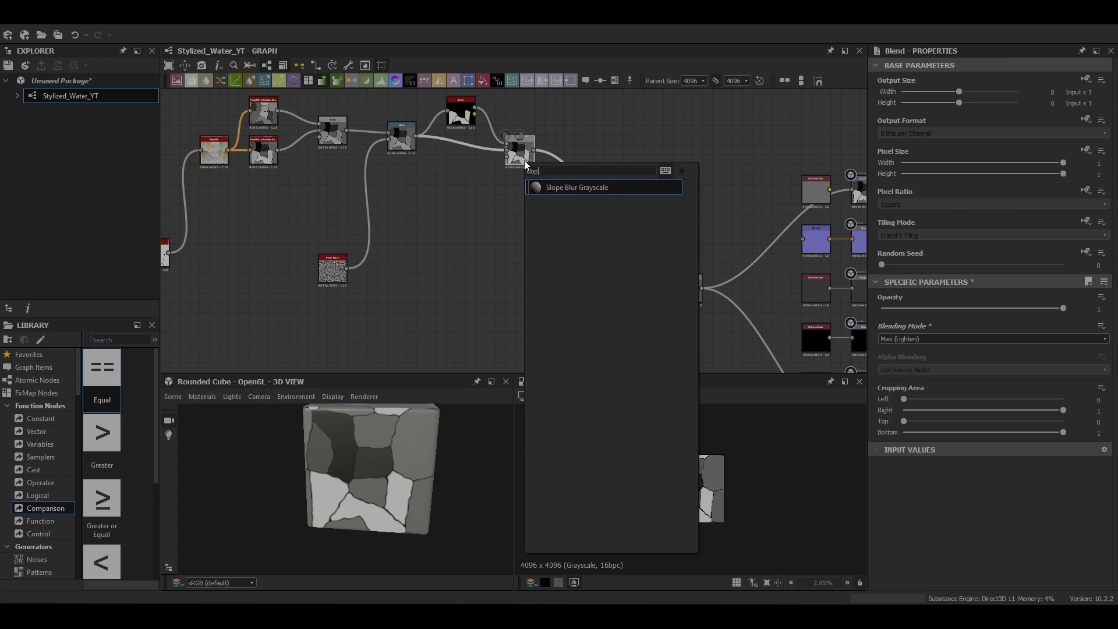
key("Return")
left_click_drag(570, 154, 484, 275)
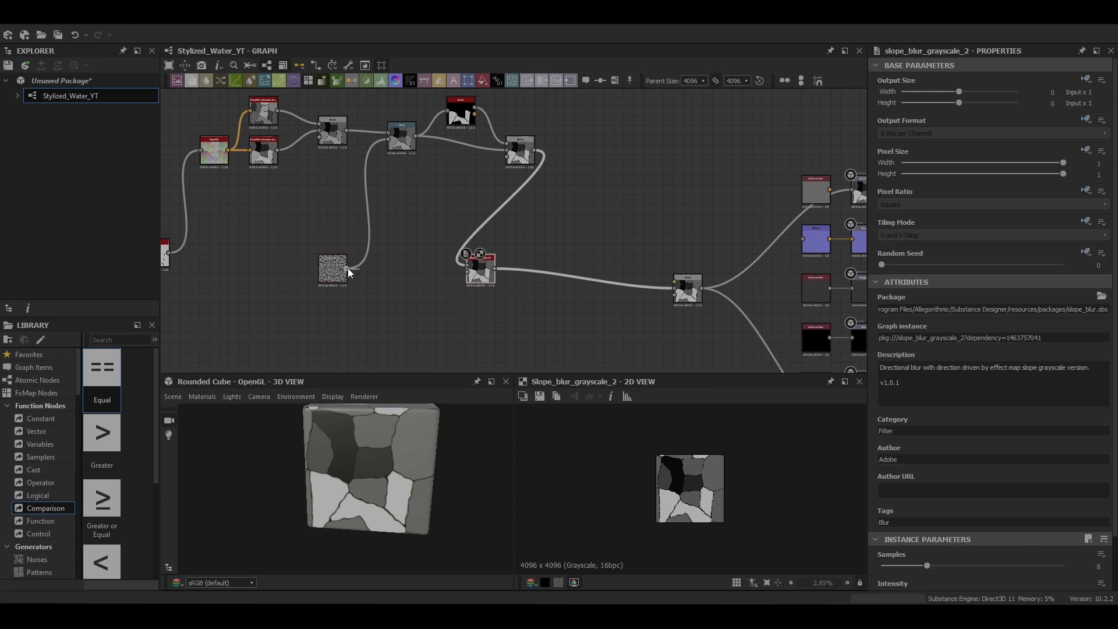
Step: Feed the Perlin Noise into the Slope Blur Grayscale and set its Samples to 32 and Intensity to 0.05
scroll(928, 516, "down", 2)
left_click_drag(927, 506, 1066, 508)
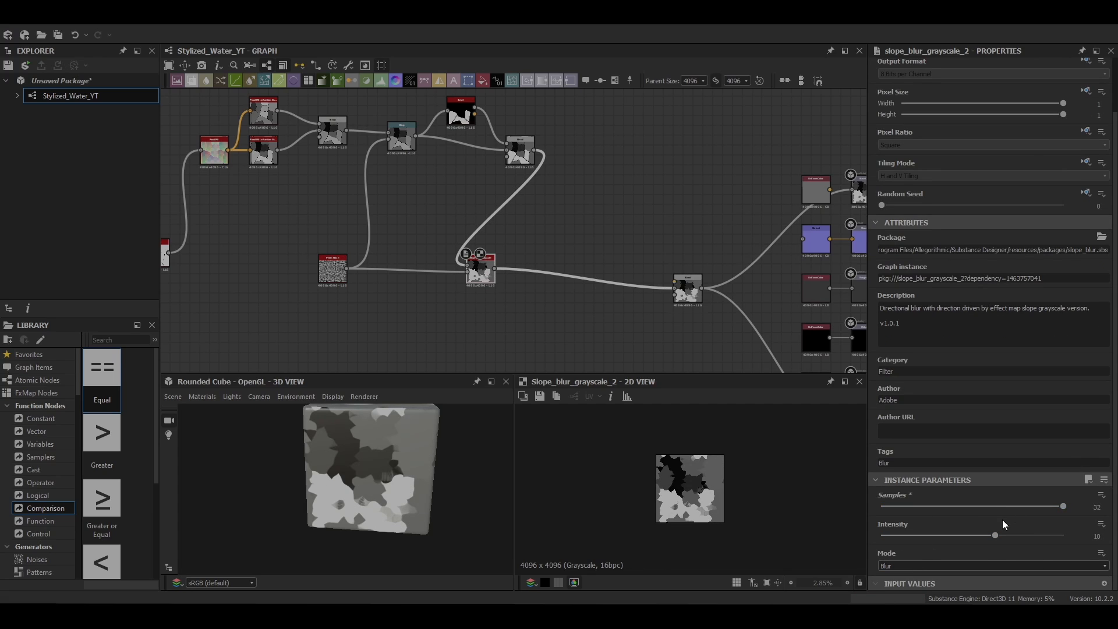
left_click_drag(996, 534, 879, 548)
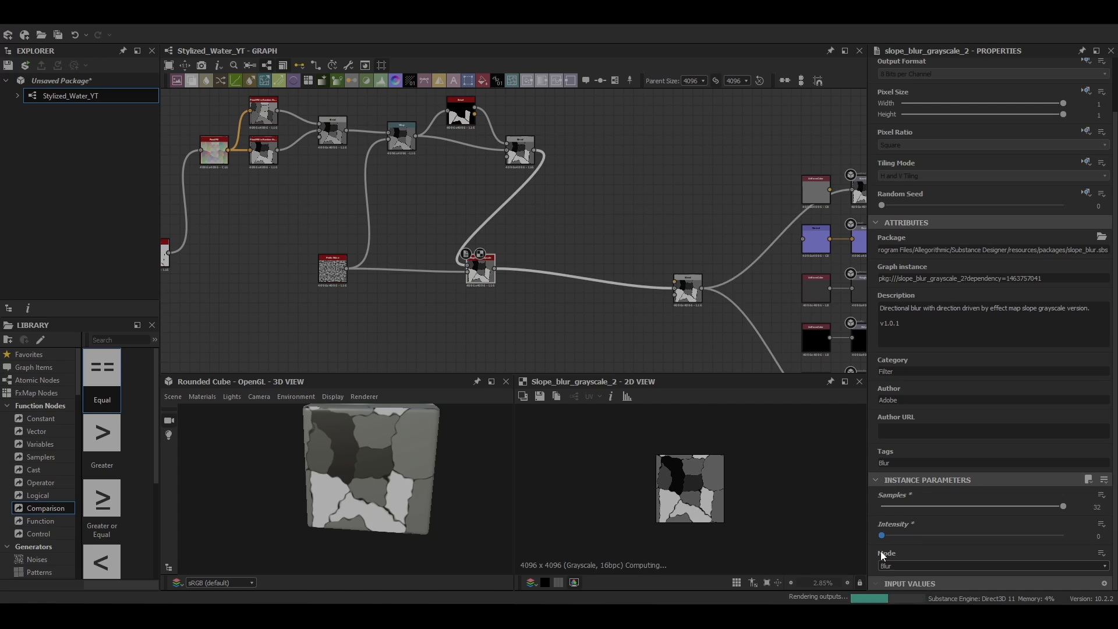
left_click(1094, 536)
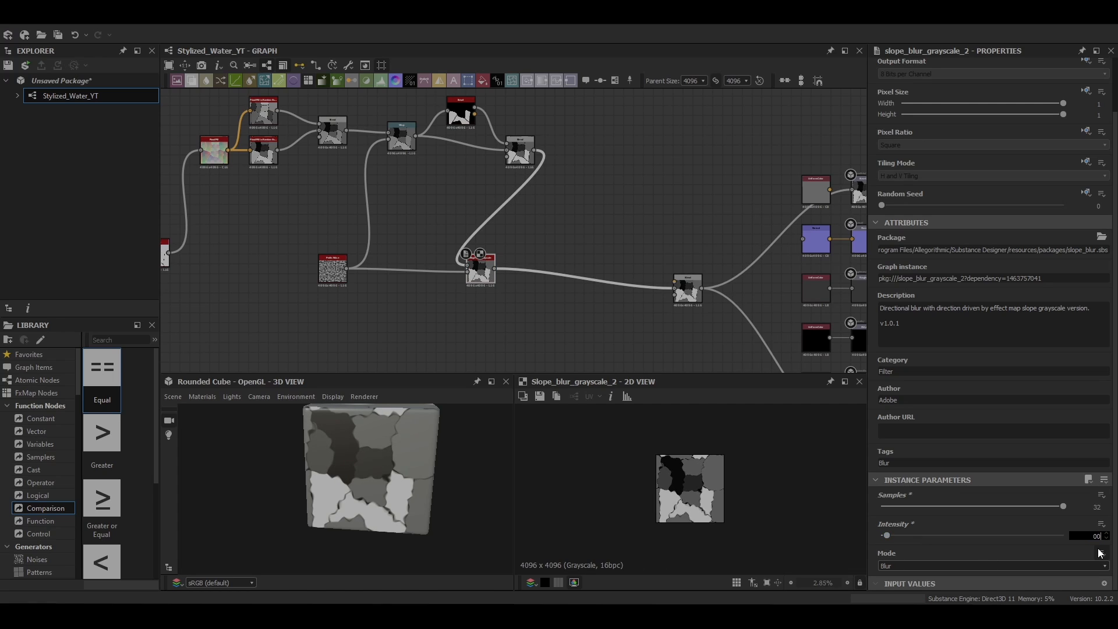
key("Return")
Step: Insert a Levels node after the Slope Blur Grayscale and lower its output white level to about a third
scroll(722, 460, "up", 2)
middle_click_drag(481, 281, 420, 243)
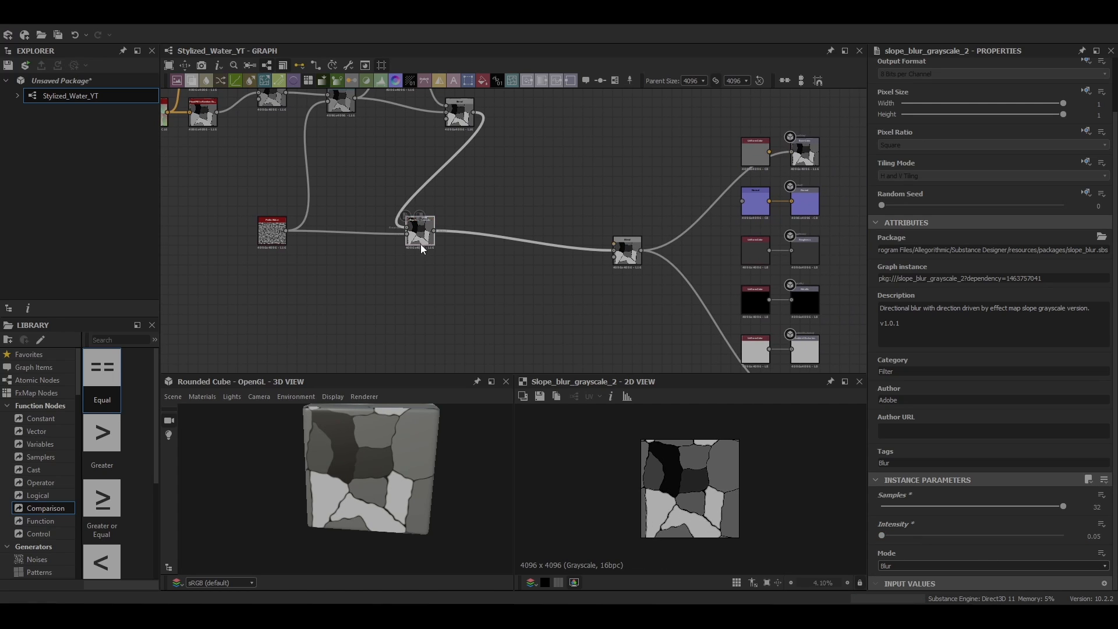
left_click_drag(420, 244, 383, 246)
key("space")
type("lev")
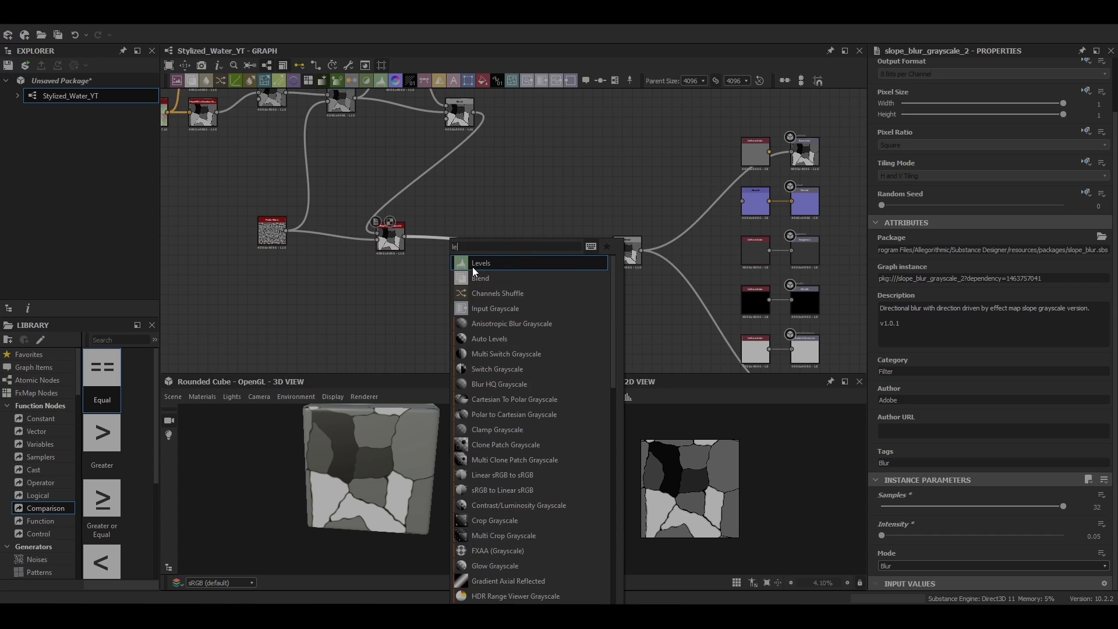
left_click(478, 264)
left_click_drag(502, 252, 425, 243)
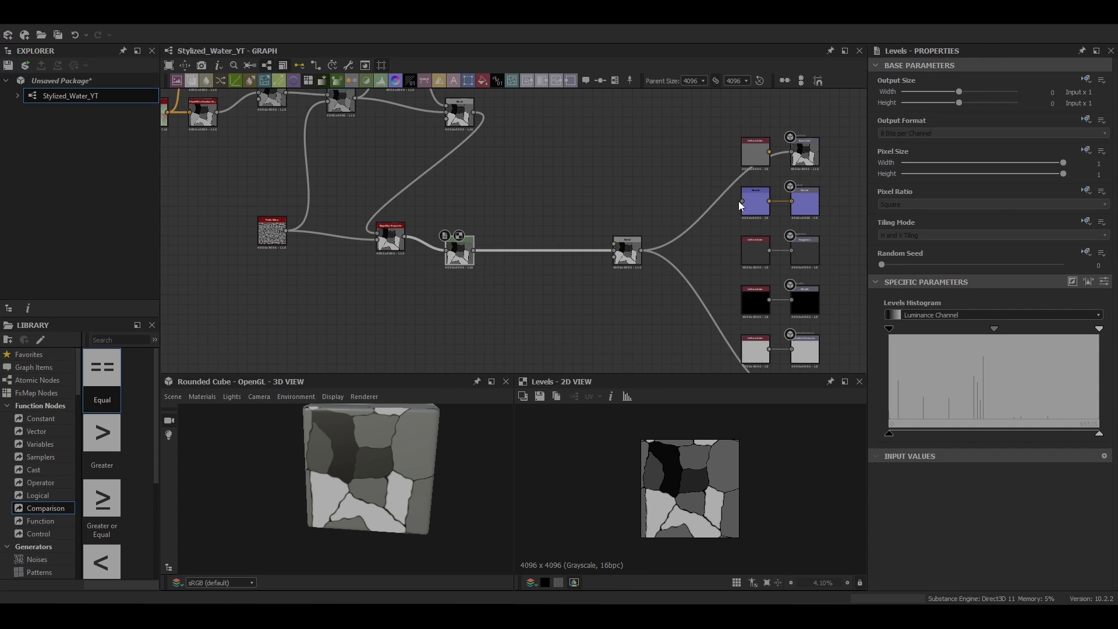
left_click_drag(1099, 434, 952, 439)
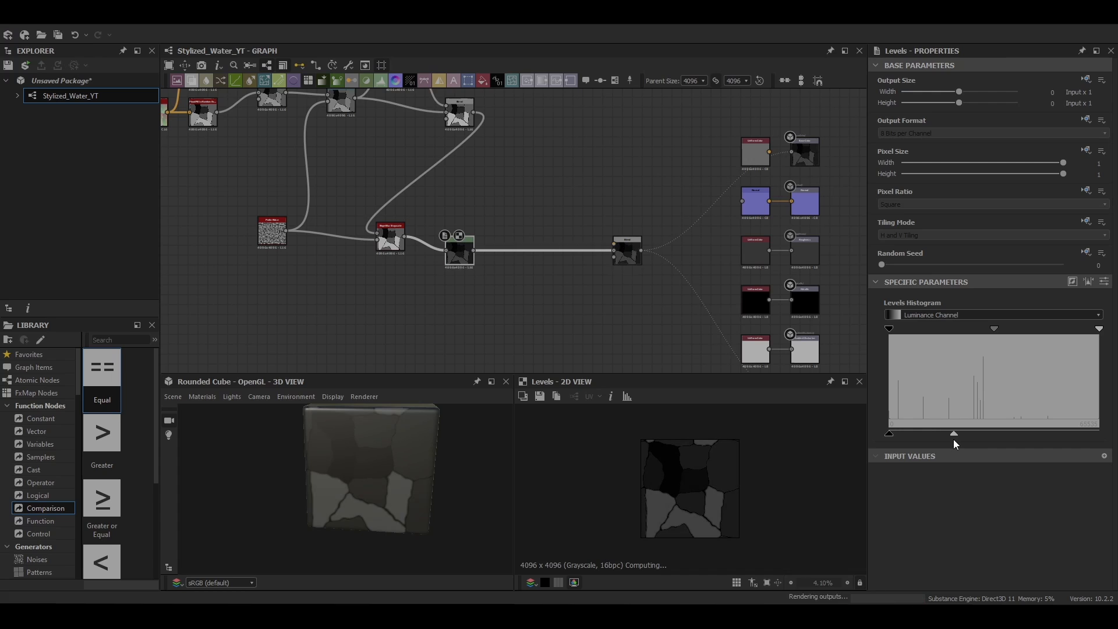
Step: Insert a Blur node after the Levels and set its Intensity to 12.14
middle_click_drag(511, 236, 431, 226)
key("space")
type("bl")
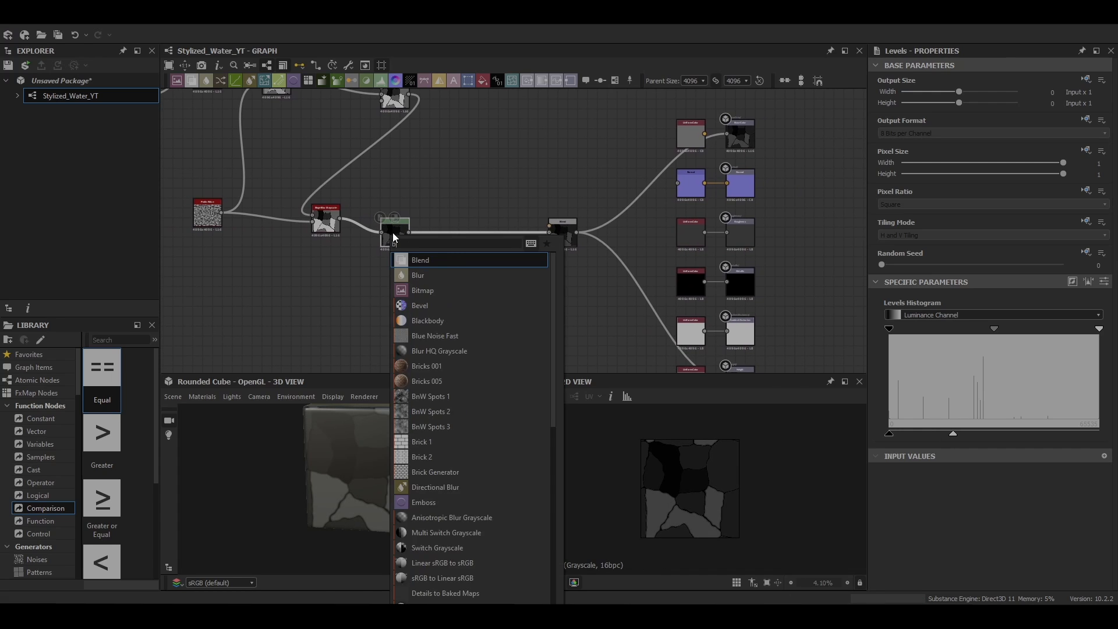
left_click(439, 277)
left_click(989, 309)
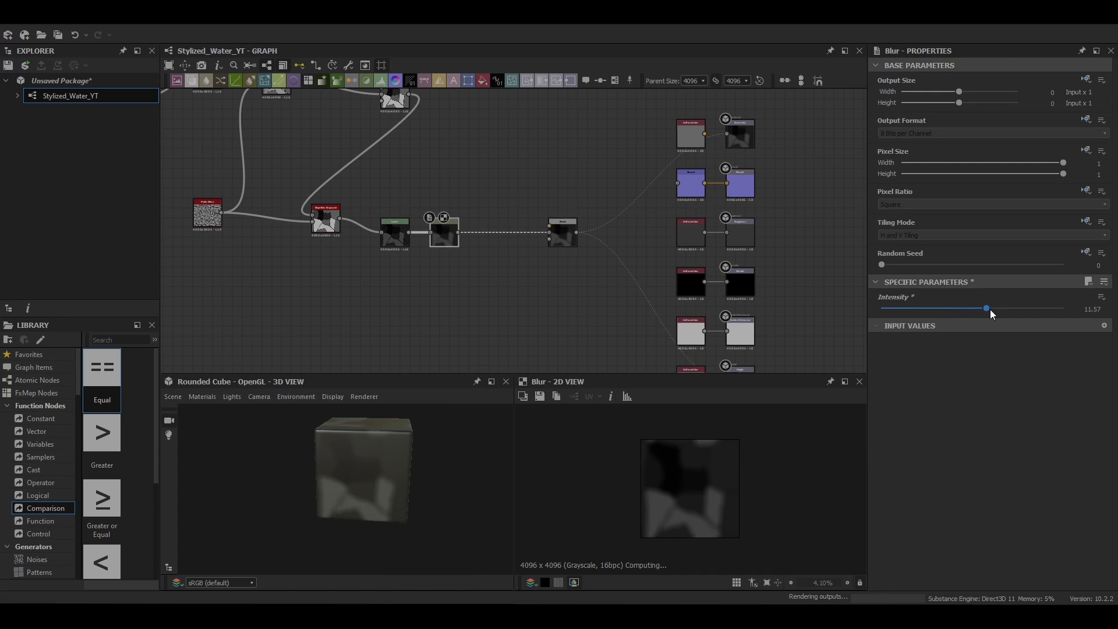
Step: Add a Transformation 2D node fed by the Blur and apply its /2 scaling
middle_click_drag(480, 276, 412, 271)
key("space")
type("tr")
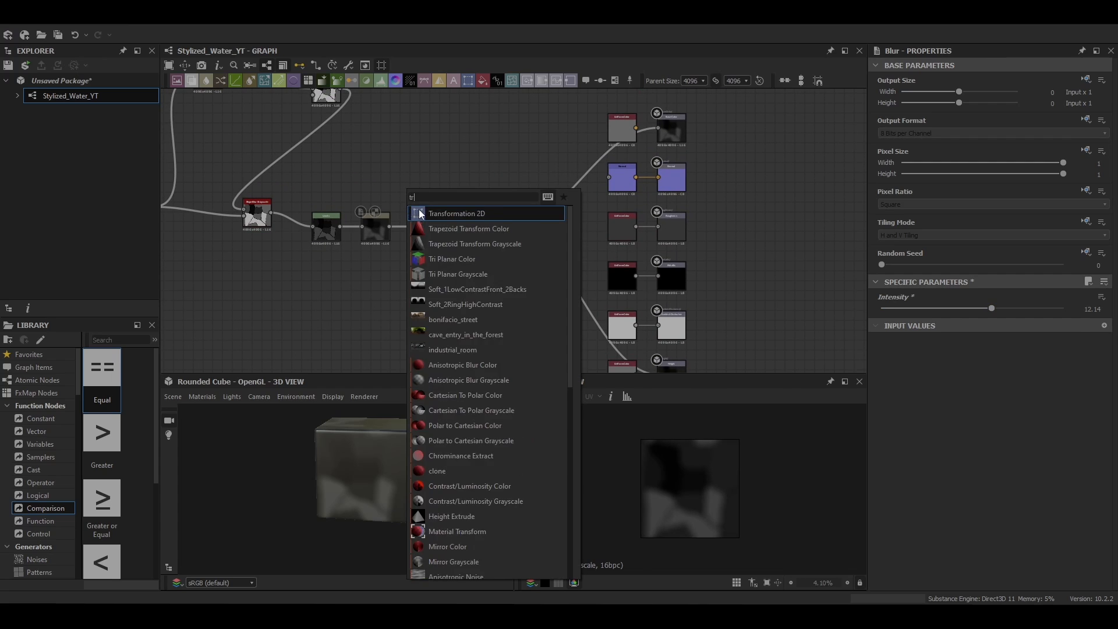
key("Return")
left_click(1091, 414)
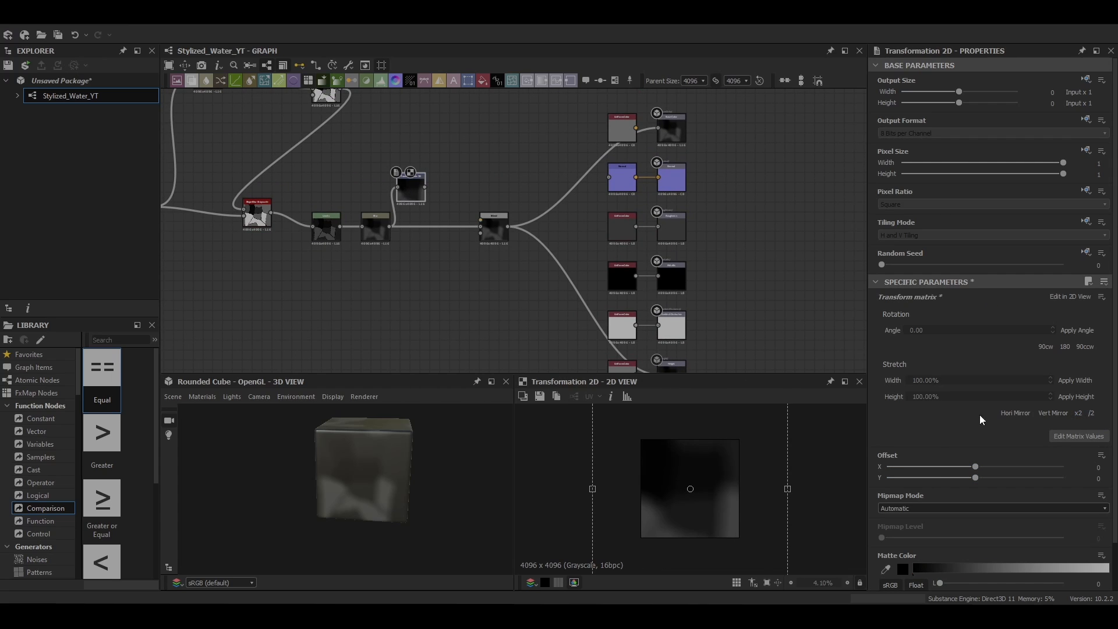
Step: Replace the Transformation 2D's scaling with x2, rotate its pattern diagonally, and offset it to about X -0.17, Y 0.53
key("ctrl+z")
left_click(1081, 414)
left_click_drag(755, 464, 715, 473)
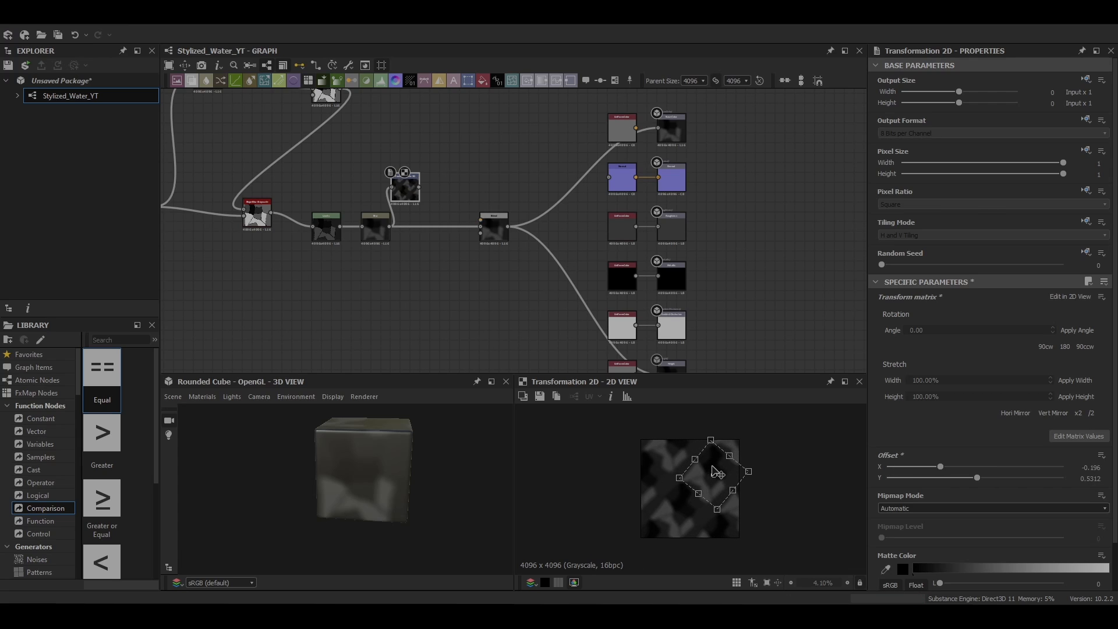
left_click_drag(406, 189, 416, 188)
Step: Insert a Blend node after the Blur and connect the Transformation 2D to its foreground input
left_click(437, 227)
key("space")
left_click(468, 268)
left_click_drag(493, 227, 543, 227)
left_click_drag(435, 227, 475, 227)
left_click_drag(420, 186, 460, 218)
key("ctrl+z")
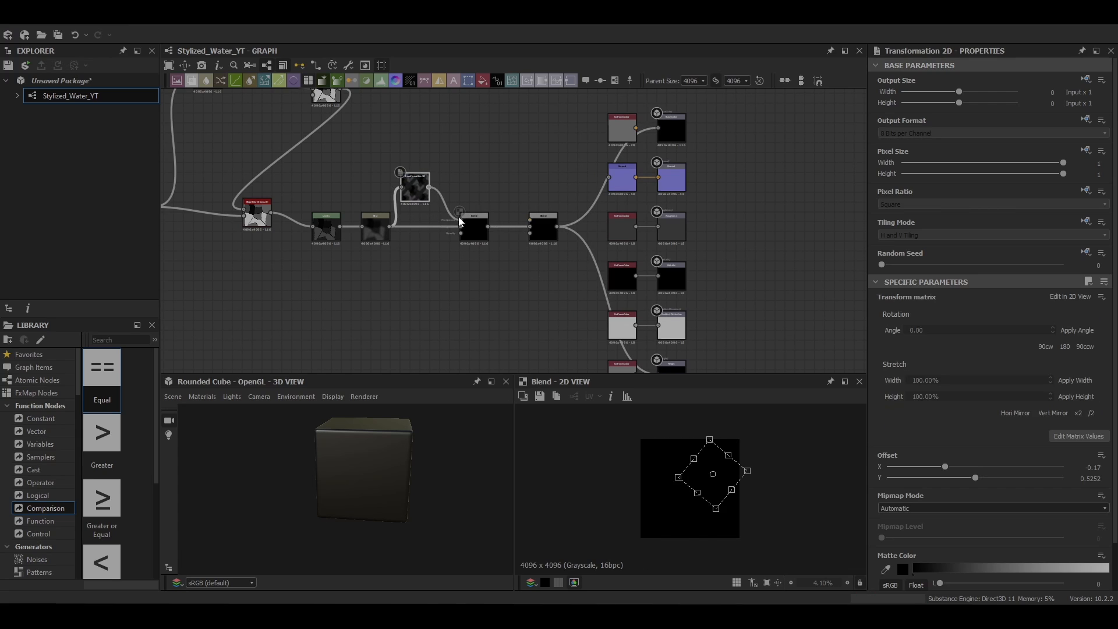
Step: Set the new Blend node's mode to Min (Darken) and its Opacity to 0.4
left_click(474, 229)
left_click(896, 339)
left_click(917, 389)
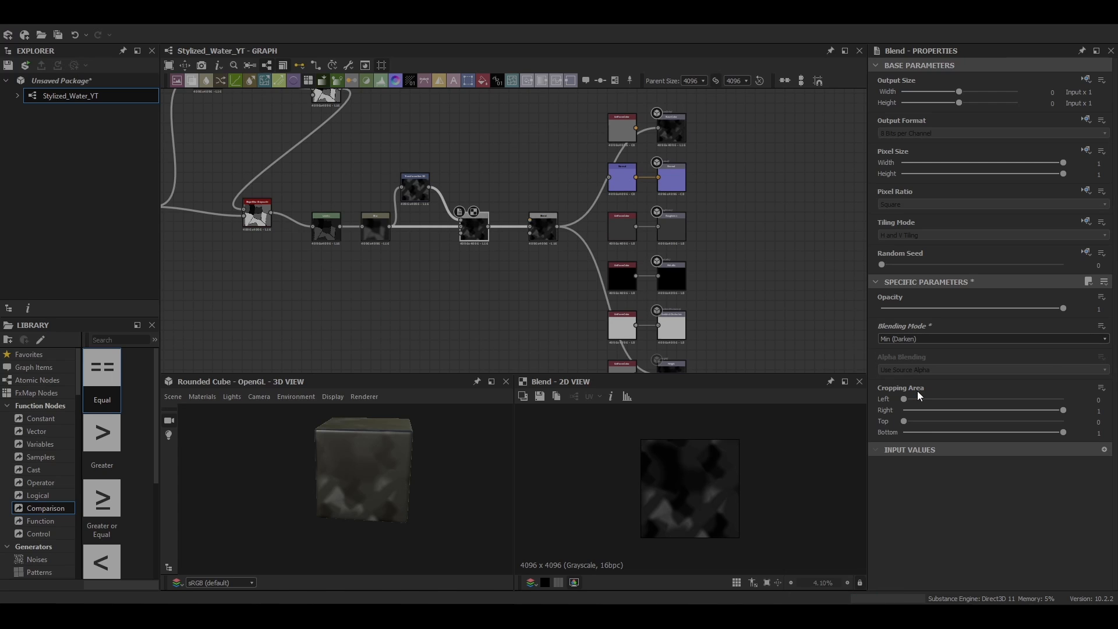
left_click_drag(1014, 316, 952, 312)
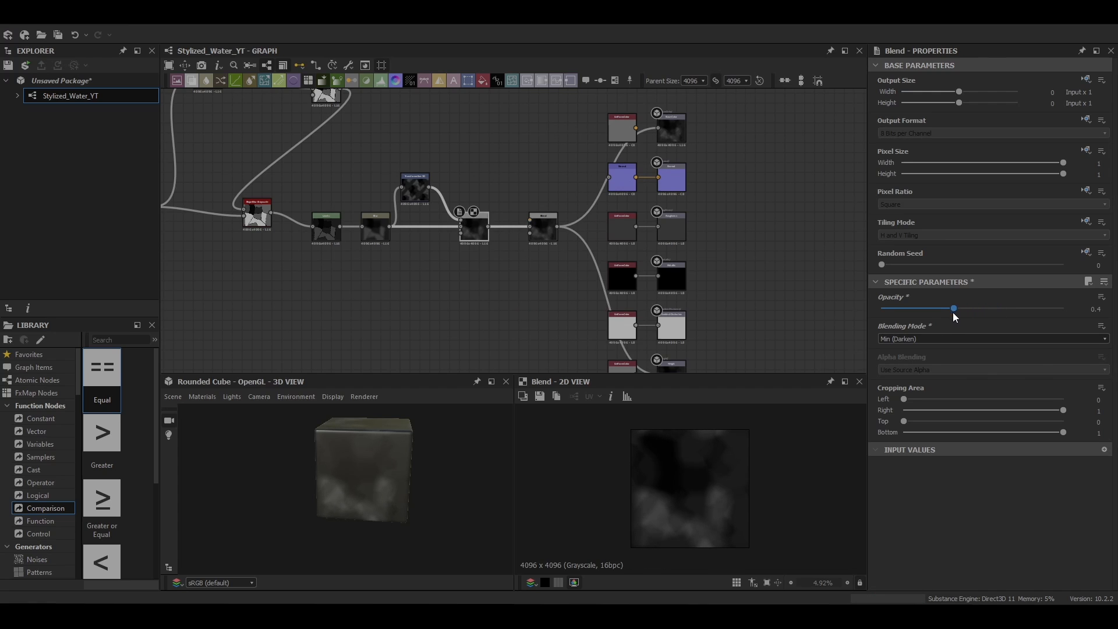
Step: Rearrange the node chain, placing the Perlin Noise beside the Slope Blur Grayscale and leaving room after the Min (Darken) Blend
scroll(527, 270, "up", 3)
middle_click_drag(528, 270, 679, 276)
scroll(679, 276, "down", 3)
left_click_drag(679, 171, 475, 256)
left_click_drag(632, 236, 563, 236)
left_click_drag(408, 218, 360, 213)
left_click_drag(312, 214, 185, 217)
left_click(248, 175)
left_click_drag(248, 176, 375, 250)
left_click_drag(364, 220, 318, 230)
left_click_drag(426, 236, 387, 236)
Step: Insert a Quantize Grayscale node after the Min (Darken) Blend and set its Quantize value to 23
left_click(560, 235)
key("space")
type("qu")
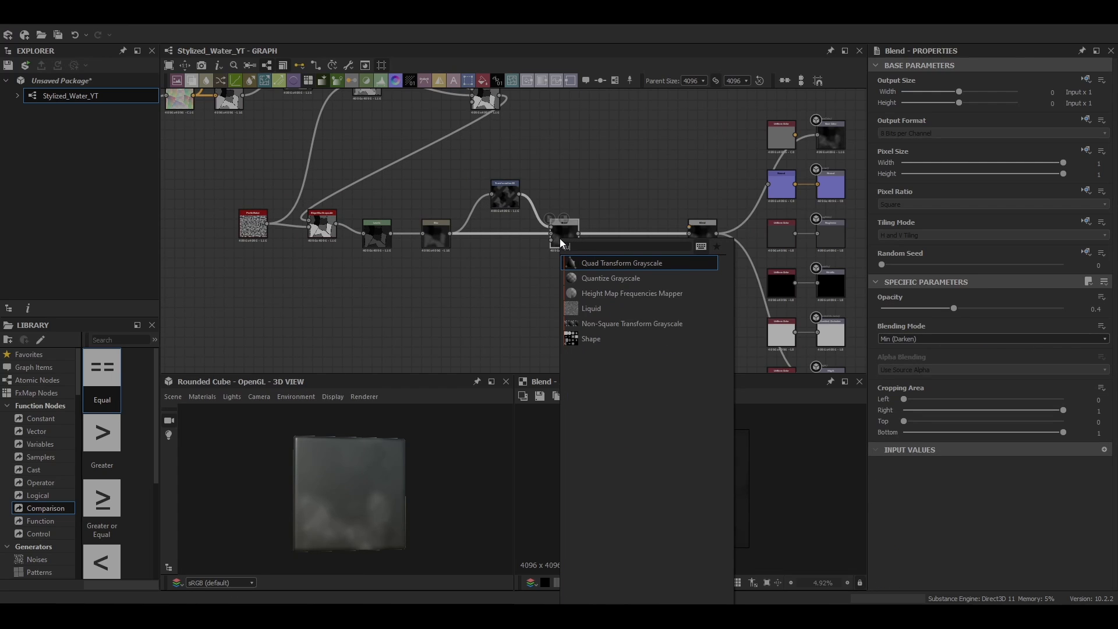
left_click(609, 276)
double_click(611, 237)
left_click_drag(613, 240, 622, 240)
left_click_drag(882, 565, 894, 571)
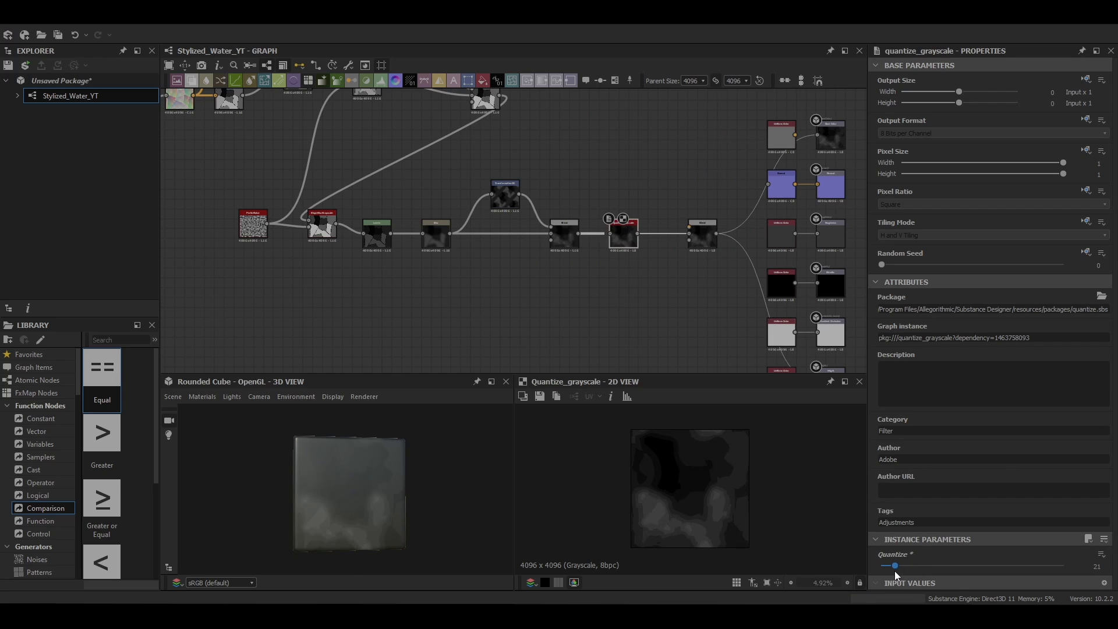
left_click(1106, 566)
left_click(1106, 565)
Step: Move the Transformation 2D, its Blend and the Quantize Grayscale closer to the Blur, making room before the final Blend
scroll(711, 524, "down", 3)
scroll(462, 250, "up", 3)
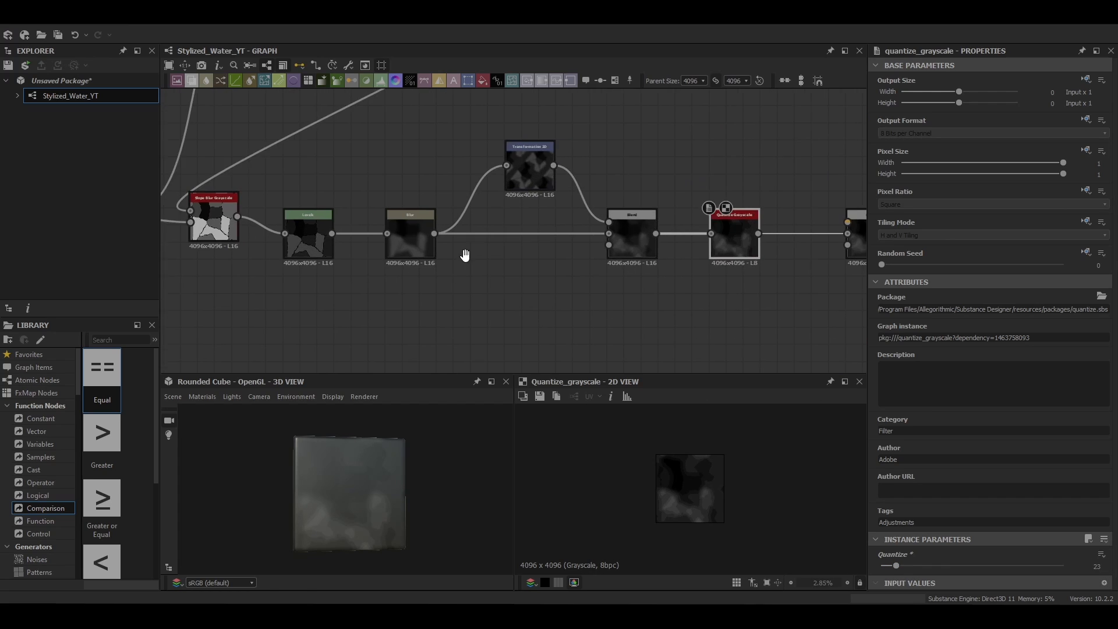
scroll(405, 499, "up", 3)
scroll(368, 538, "down", 4)
middle_click_drag(634, 290, 613, 226)
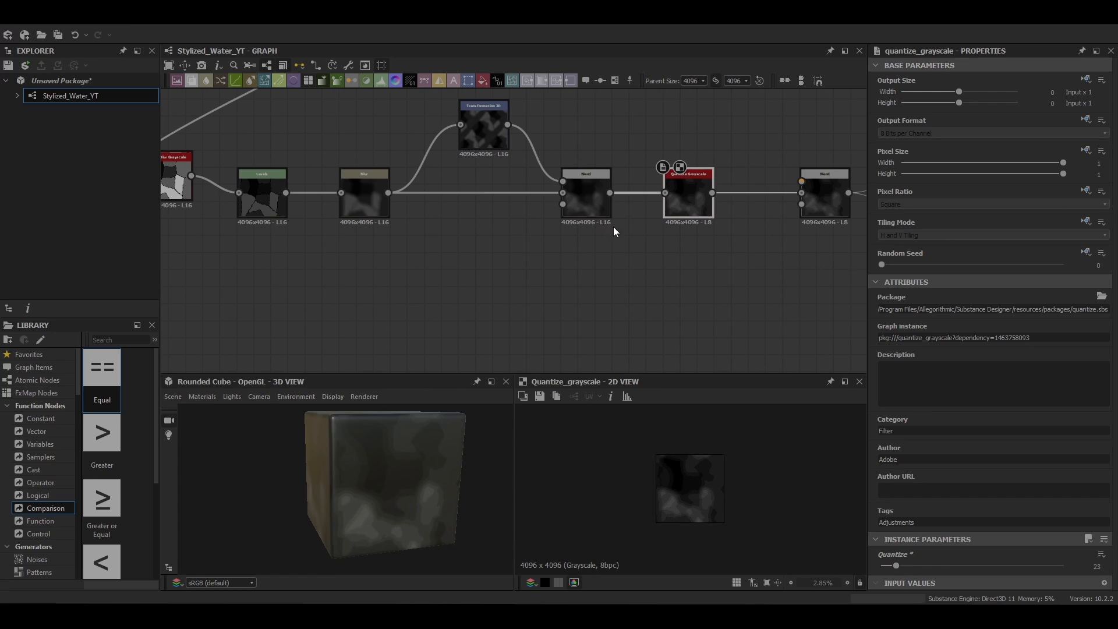
left_click(573, 199)
left_click_drag(484, 131, 442, 132)
left_click_drag(589, 201, 521, 201)
left_click_drag(441, 132, 433, 131)
left_click_drag(535, 214, 528, 214)
left_click_drag(683, 197, 640, 196)
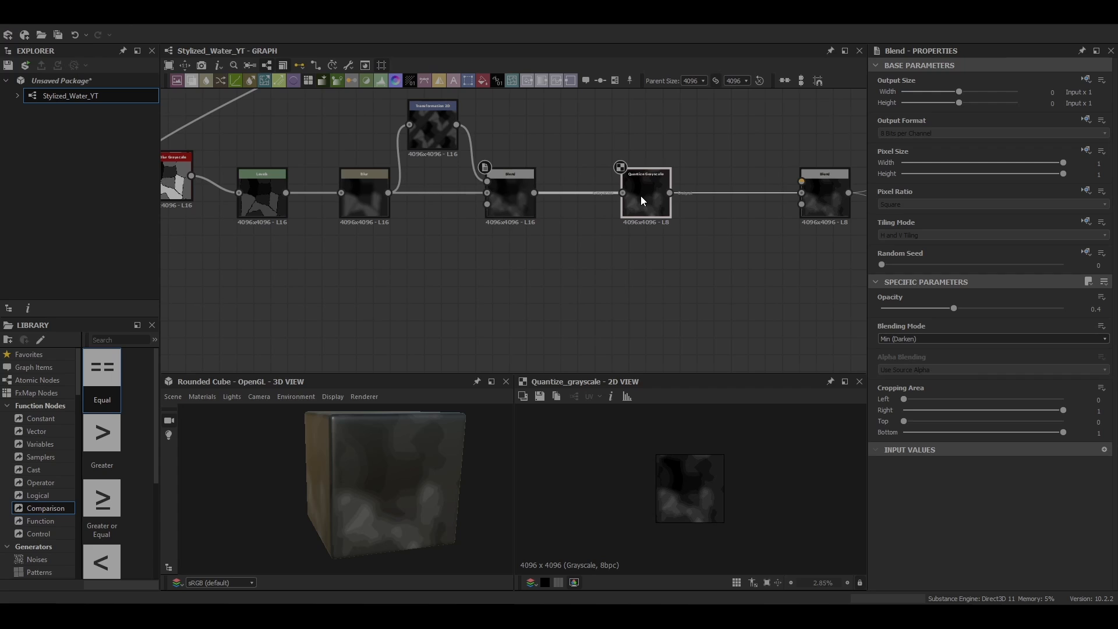
Step: Insert a Safe Transform Grayscale node after the Quantize Grayscale and set its Output Format to 16 Bits per Channel
key("space")
type("safe")
key("Return")
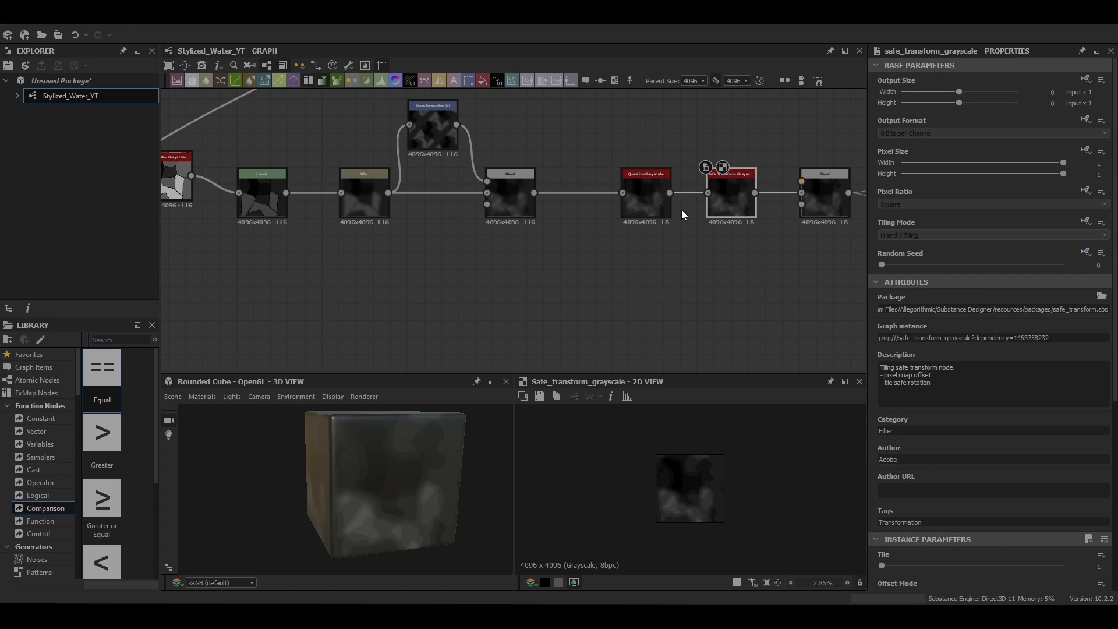
left_click(1004, 134)
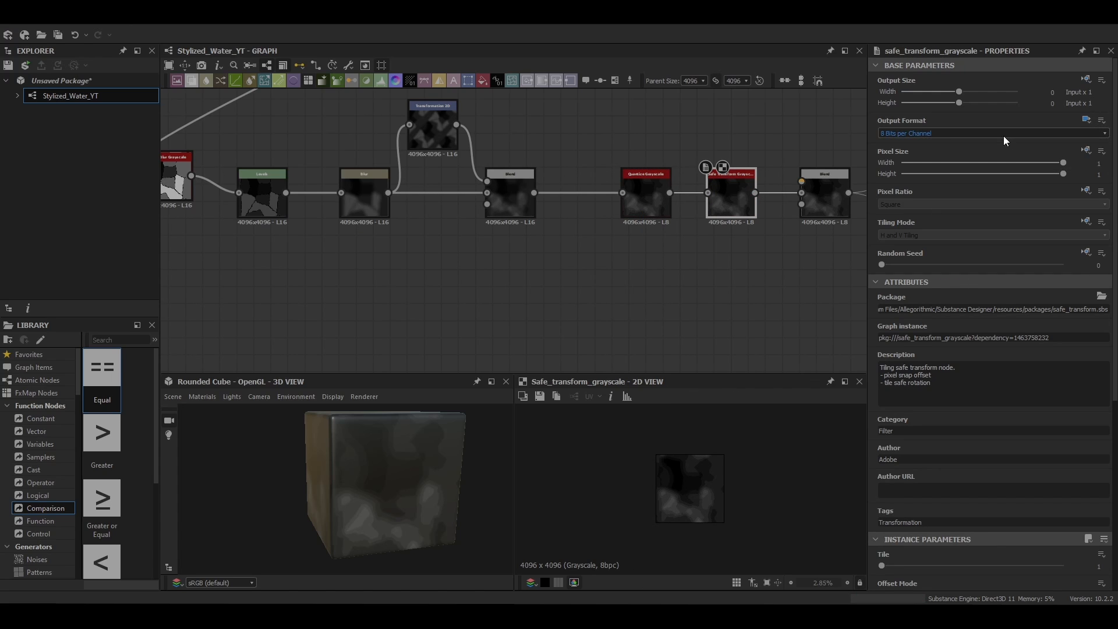
left_click(990, 146)
Step: Raise the Safe Transform Grayscale above the chain and enclose it in a frame titled ControlVar
middle_click_drag(745, 203, 532, 195)
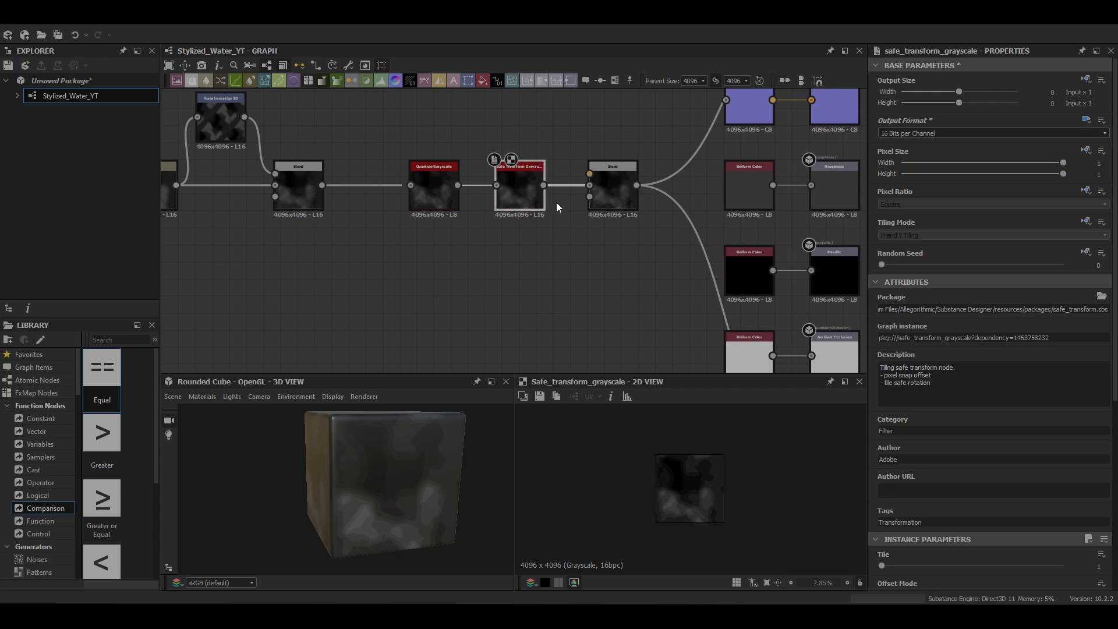
middle_click_drag(385, 219, 444, 317)
left_click_drag(576, 284, 568, 189)
right_click(557, 192)
left_click(616, 256)
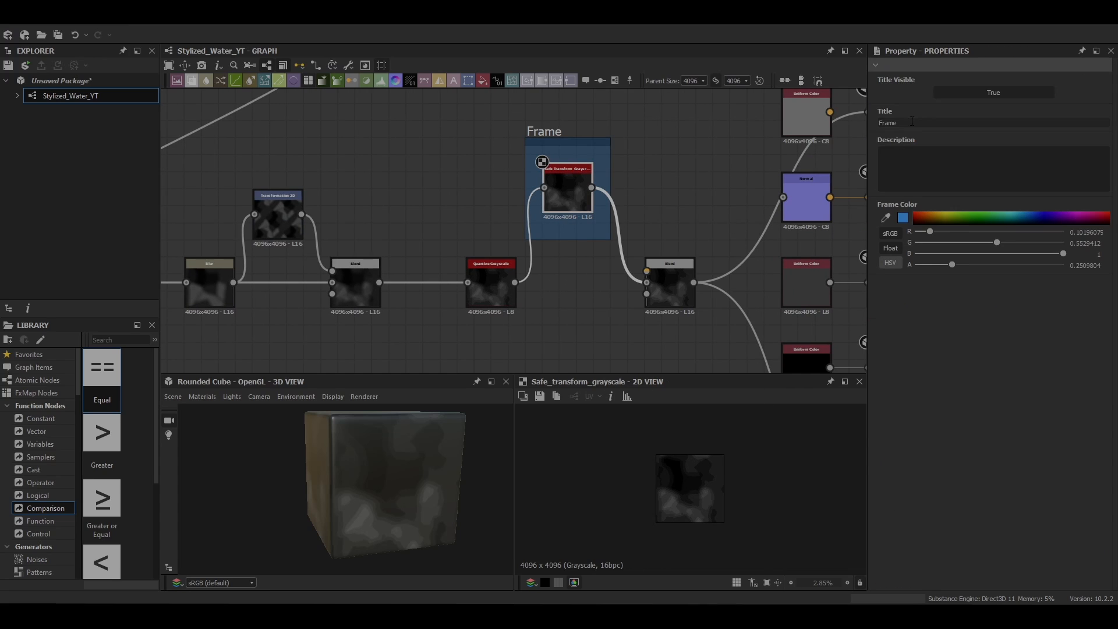
type("Controller")
key("Return")
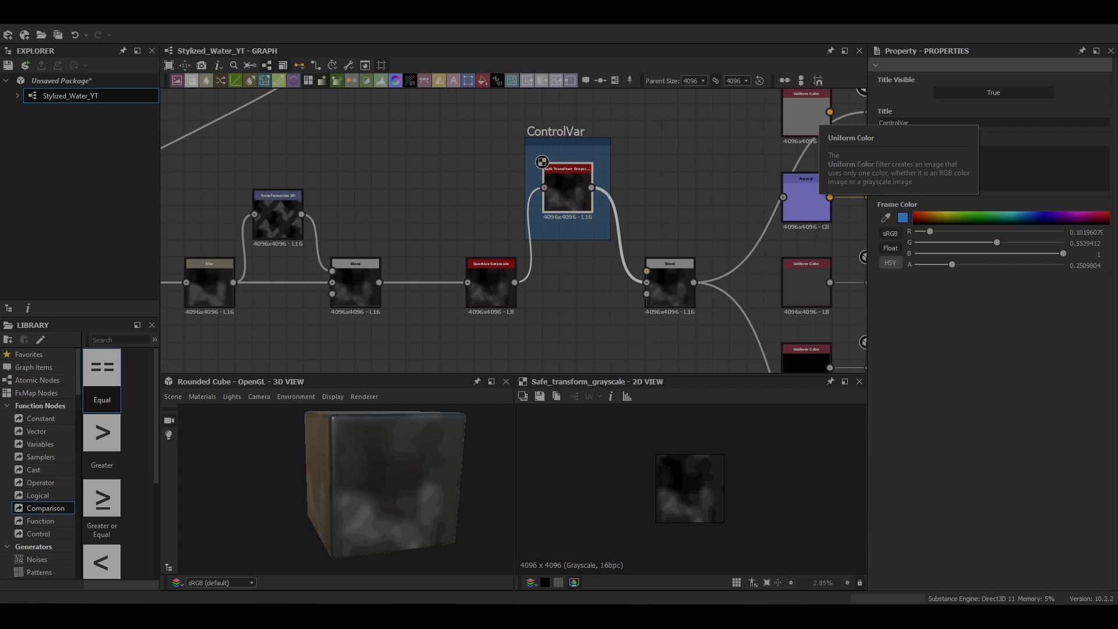
Step: Move the Edge Detect node into the free space below the flood-fill chain
middle_click_drag(718, 255, 616, 121)
double_click(574, 152)
middle_click_drag(579, 213, 529, 185)
scroll(530, 185, "down", 4)
middle_click_drag(427, 201, 556, 278)
left_click(606, 185)
middle_click_drag(437, 294, 607, 249)
double_click(322, 223)
left_click_drag(323, 222, 324, 254)
Step: Add a Bevel node after the Edge Detect with Distance 0 and enclose it in a frame titled ControlOBJ
key("space")
type("bevel")
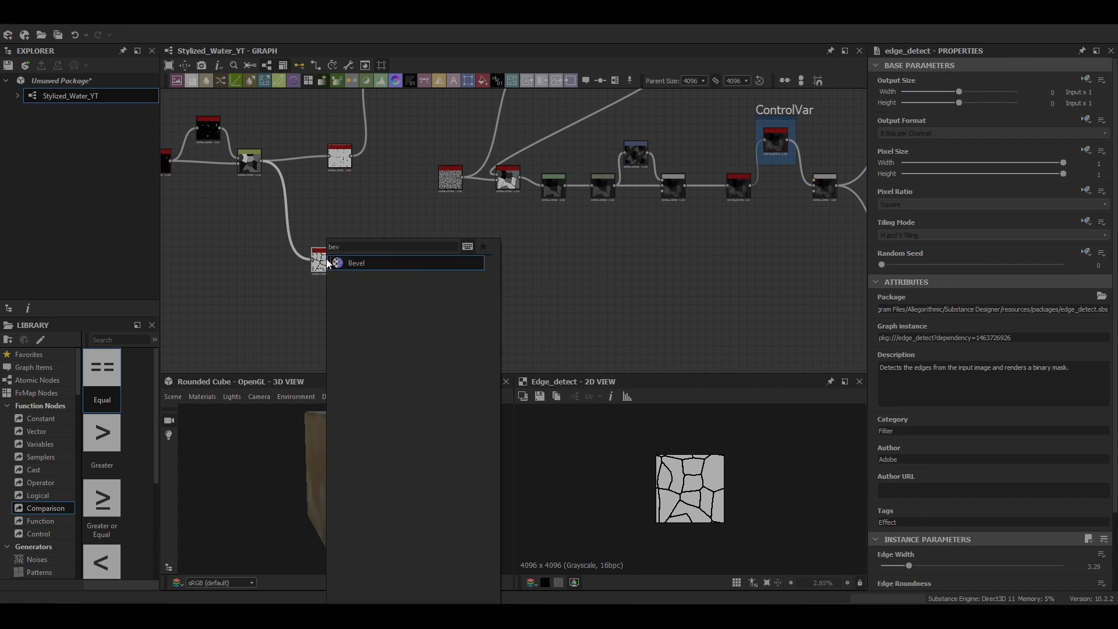
key("Return")
scroll(895, 468, "down", 2)
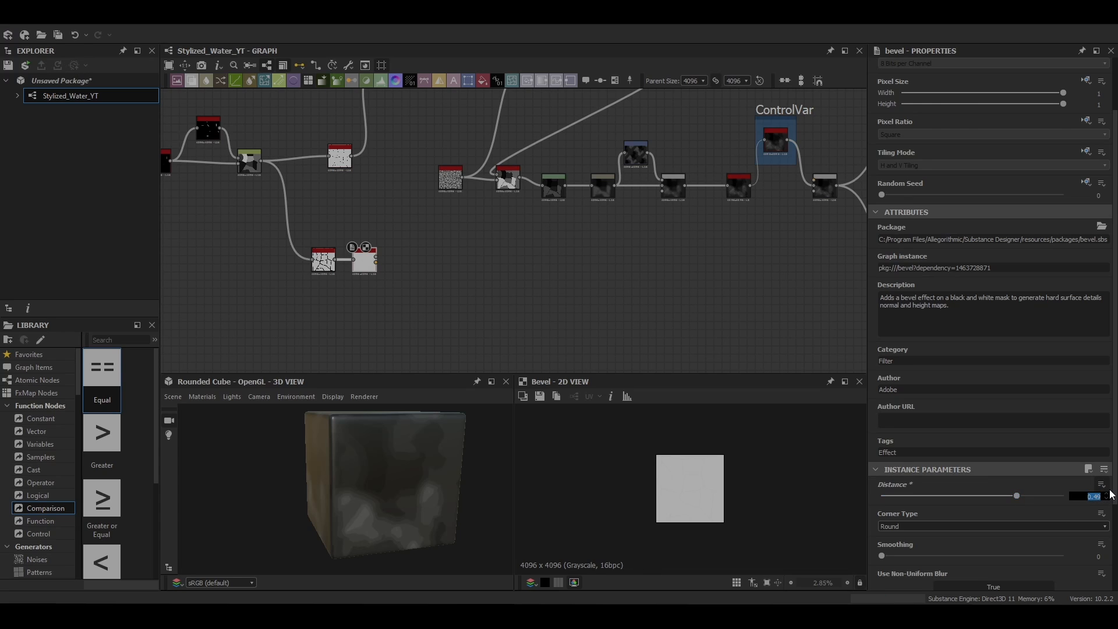
type("0")
key("Return")
scroll(1059, 504, "down", 2)
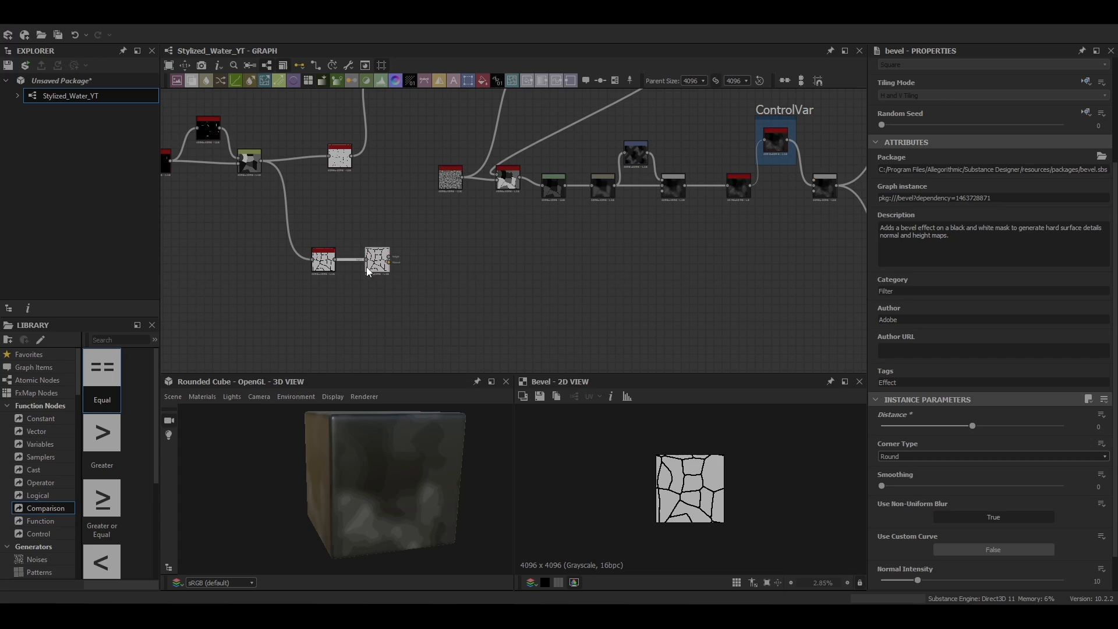
key("ctrl+f")
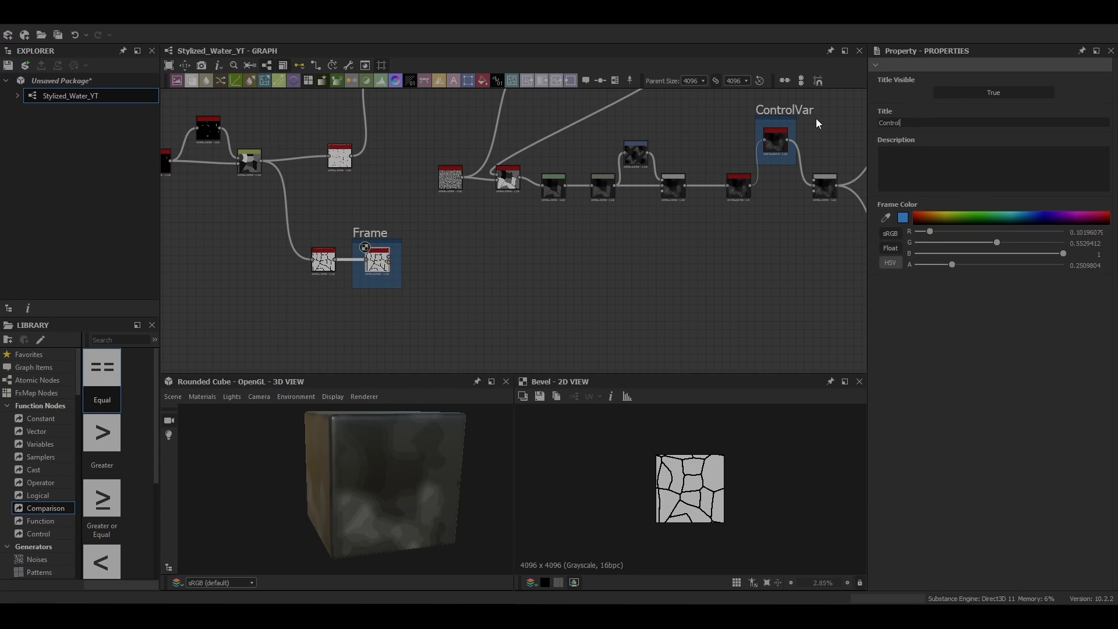
Step: Add a Directional Warp after the framed Bevel and feed the Perlin Noise into its intensity input
left_click(378, 254)
key("space")
type("di")
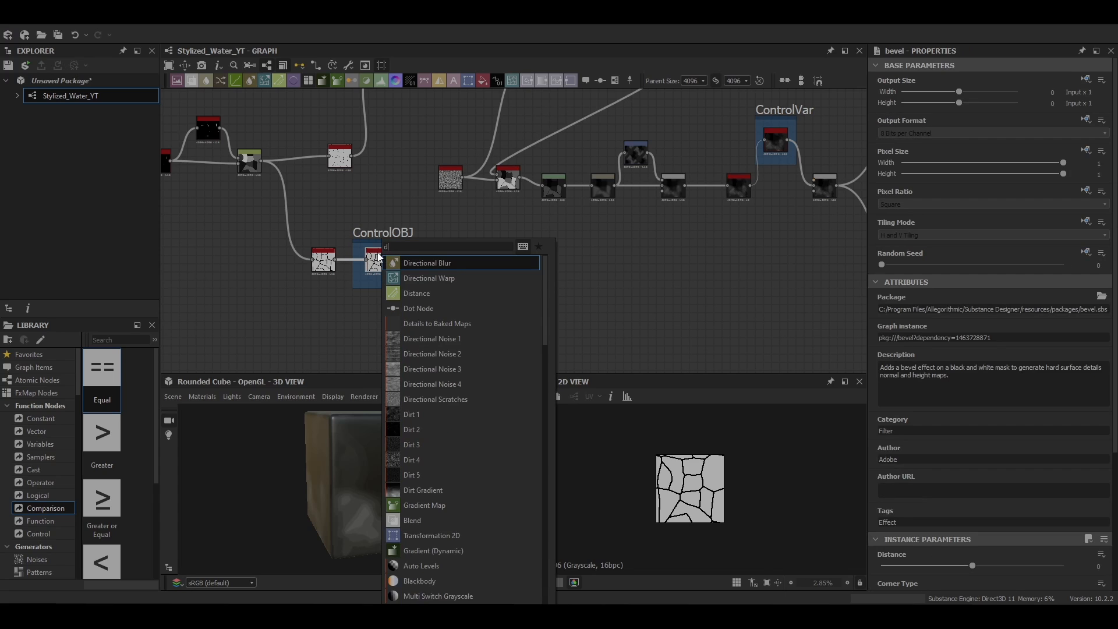
left_click(429, 276)
left_click_drag(416, 260, 487, 260)
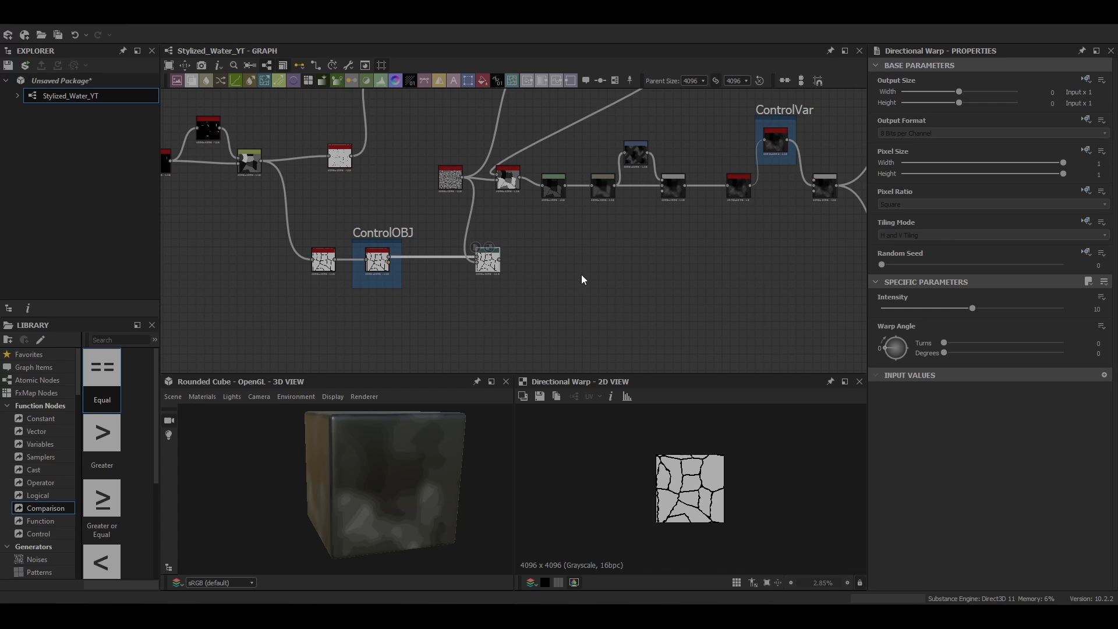
Step: Set the Directional Warp's angle to about 0.14 turns and its Intensity to 23
scroll(506, 244, "up", 6)
middle_click_drag(522, 286, 566, 251)
scroll(687, 481, "up", 6)
middle_click_drag(687, 480, 683, 489)
left_click_drag(884, 347, 888, 340)
scroll(696, 471, "down", 4)
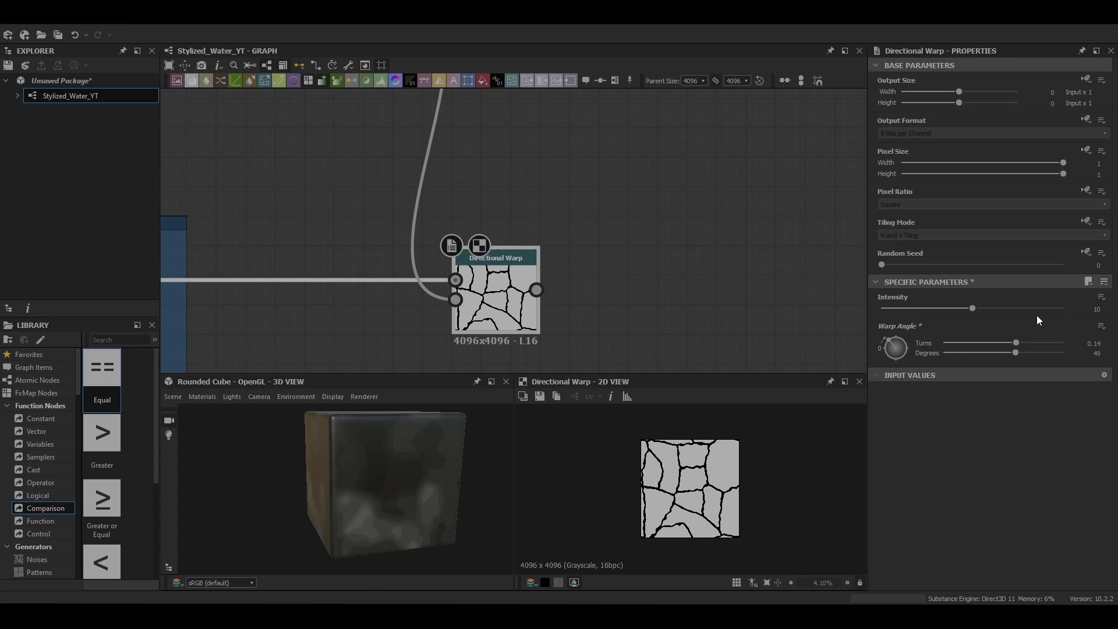
left_click_drag(972, 308, 1066, 313)
double_click(1097, 308)
type("23")
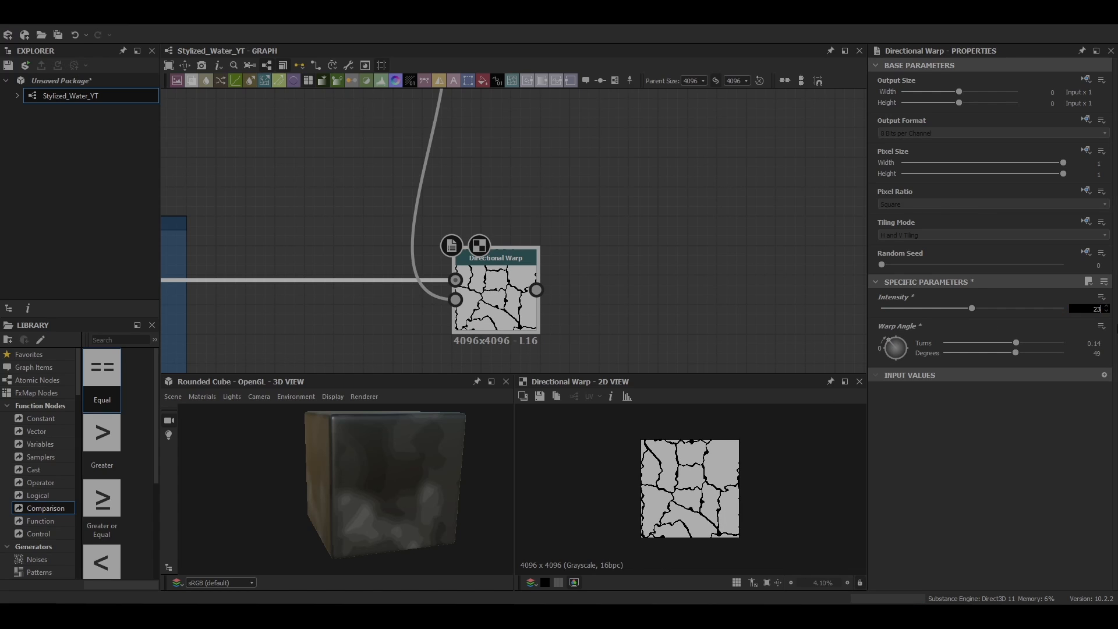
Step: Add a Bevel node after the Directional Warp and set its Distance to 0.01
scroll(679, 482, "up", 5)
scroll(677, 482, "down", 5)
middle_click_drag(602, 280, 531, 243)
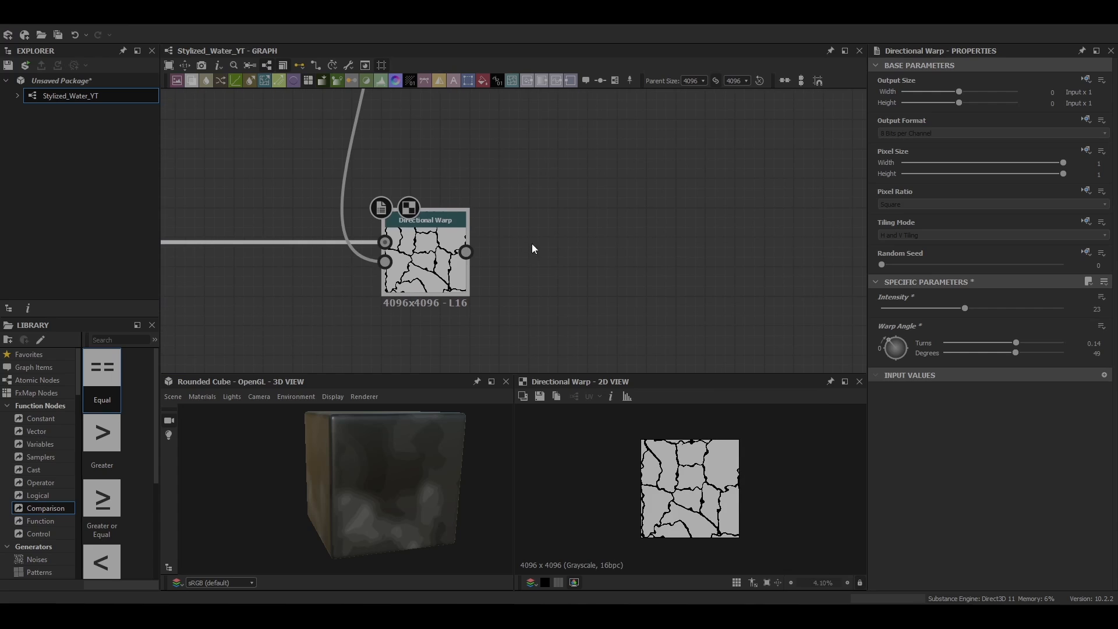
key("space")
type("bevel")
key("Return")
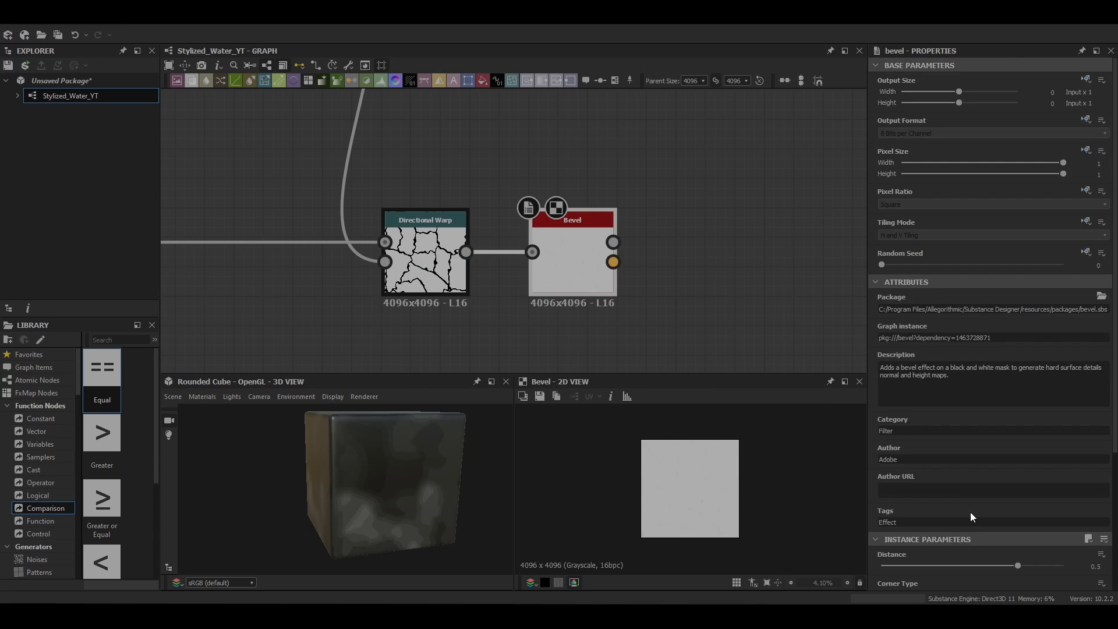
scroll(972, 512, "down", 1)
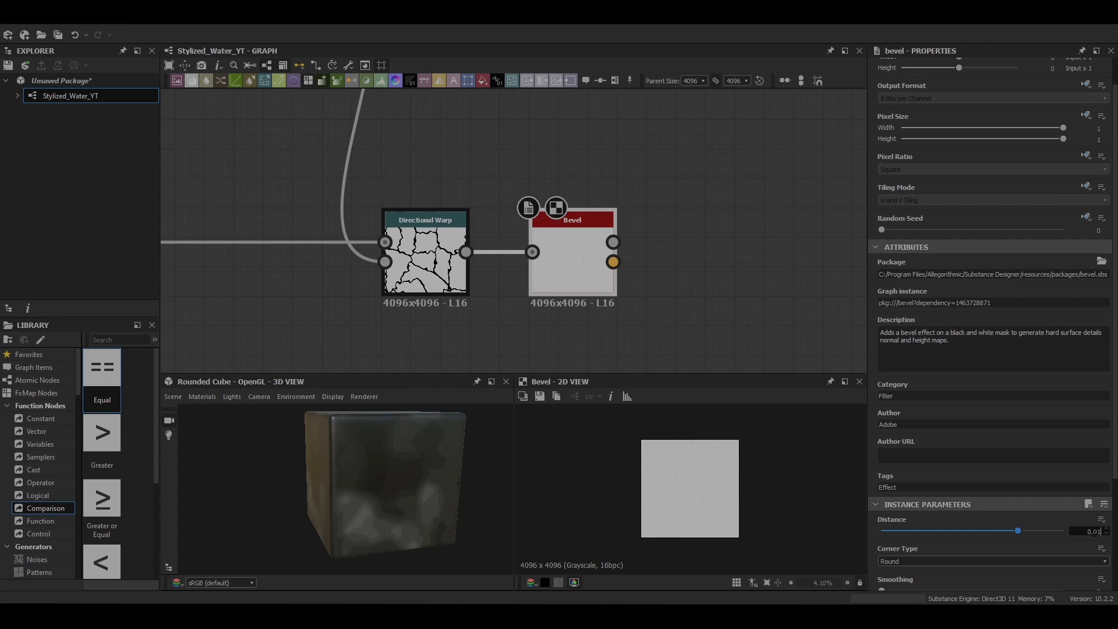
left_click(1098, 531)
type("0.01")
key("Return")
scroll(1051, 545, "down", 3)
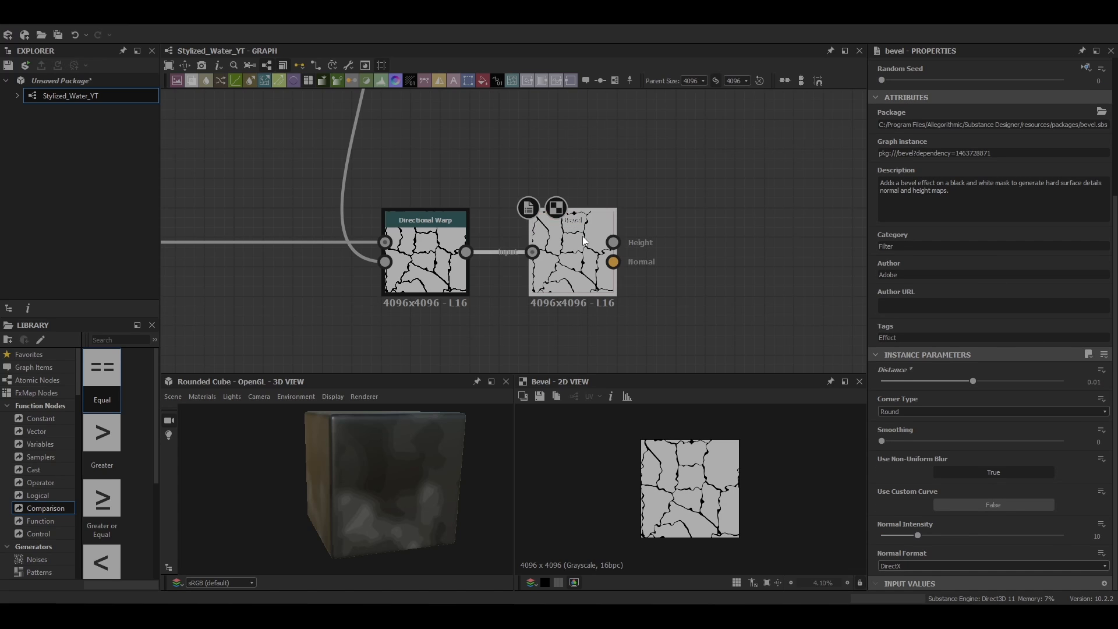
Step: Add an Invert Grayscale node fed by the height output of the second Bevel
key("space")
type("invert")
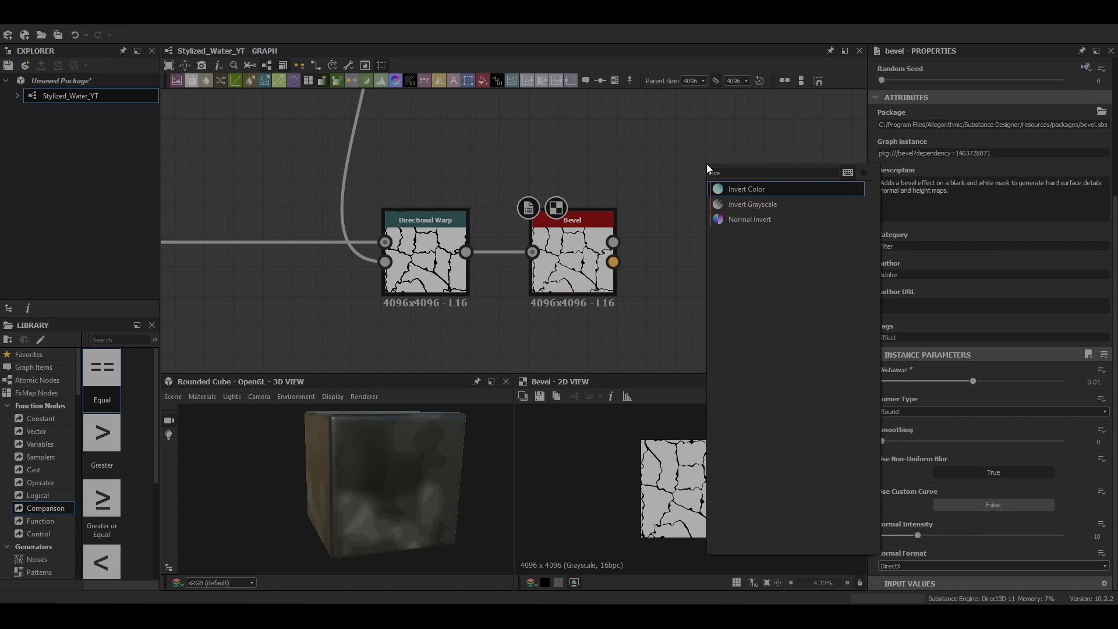
key("Return")
left_click_drag(613, 243, 680, 164)
scroll(711, 203, "down", 4)
middle_click_drag(711, 206, 525, 251)
left_click_drag(538, 234, 552, 234)
Step: Add a Blur node after the Invert Grayscale and set its Intensity to 0.32
key("space")
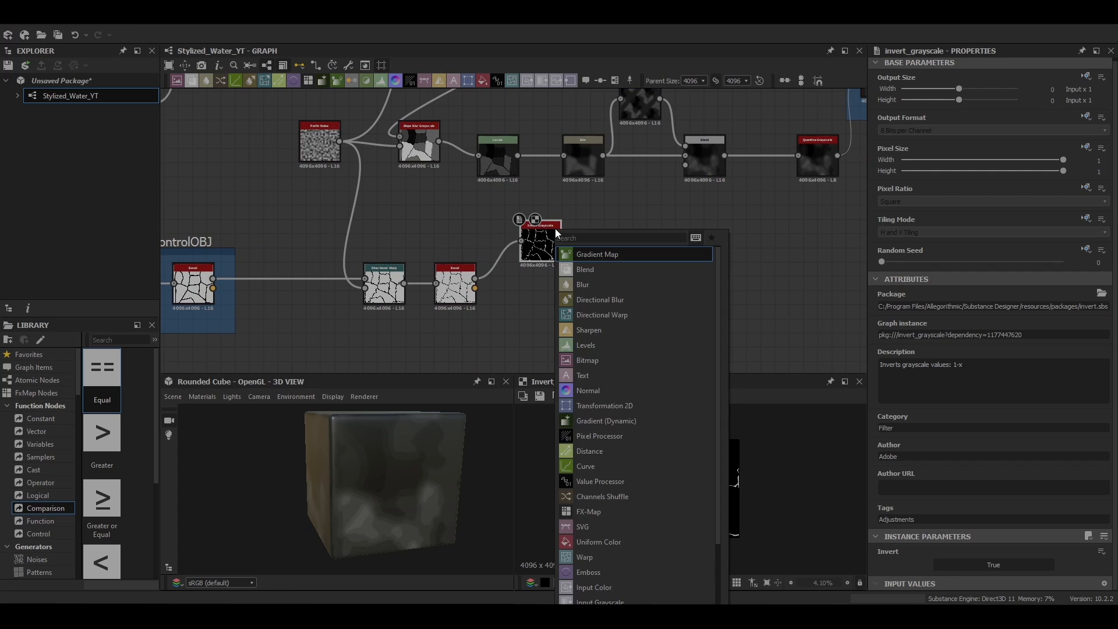
type("blur")
left_click(602, 246)
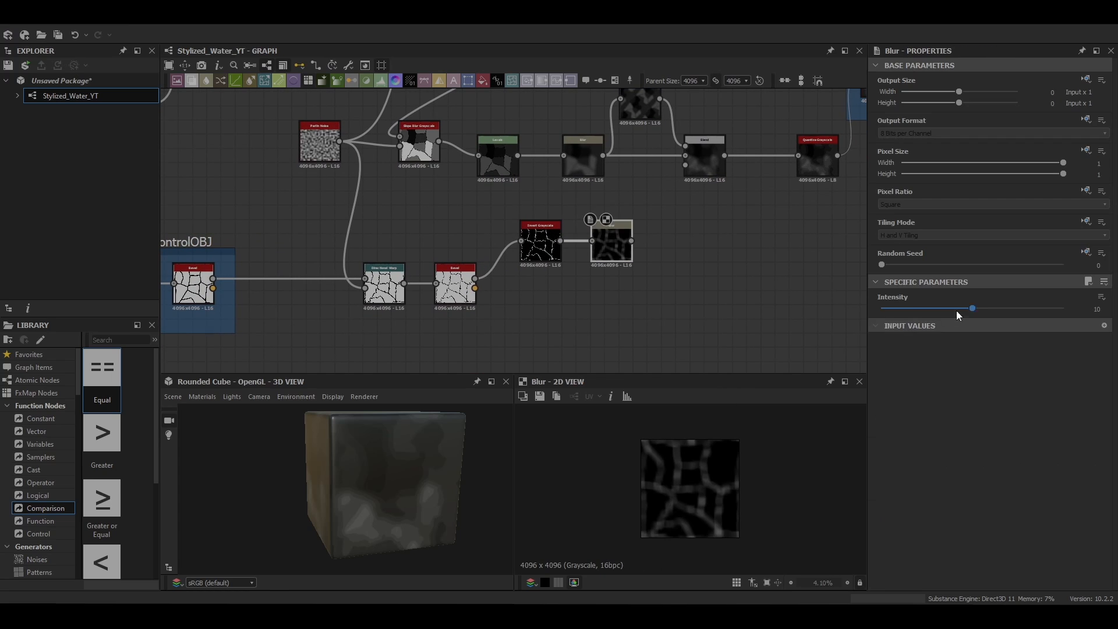
left_click_drag(971, 308, 936, 313)
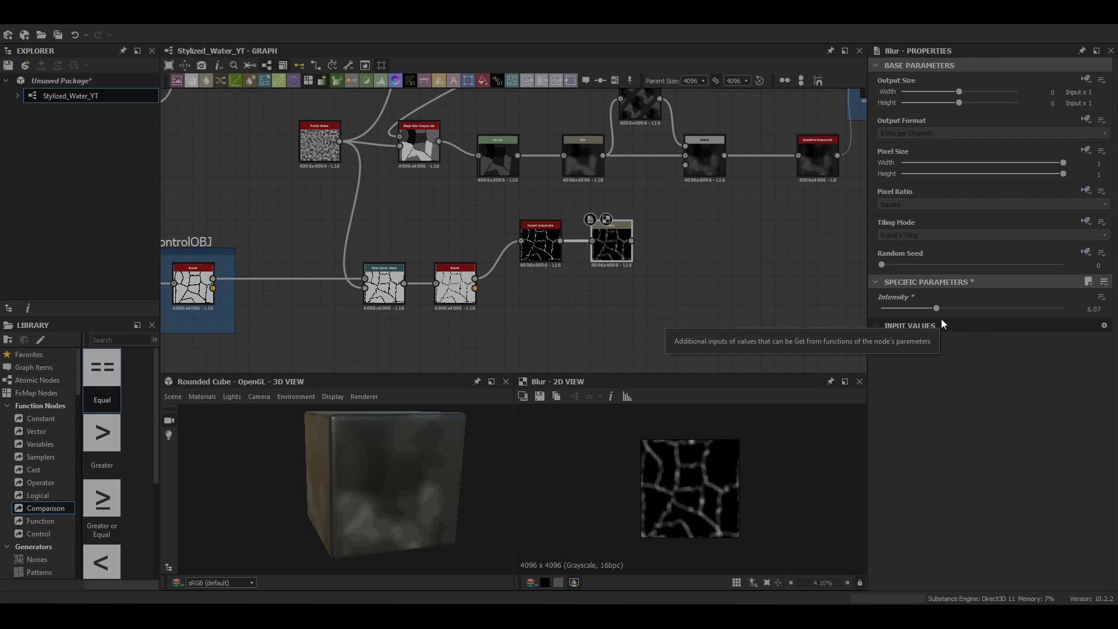
left_click_drag(936, 308, 892, 309)
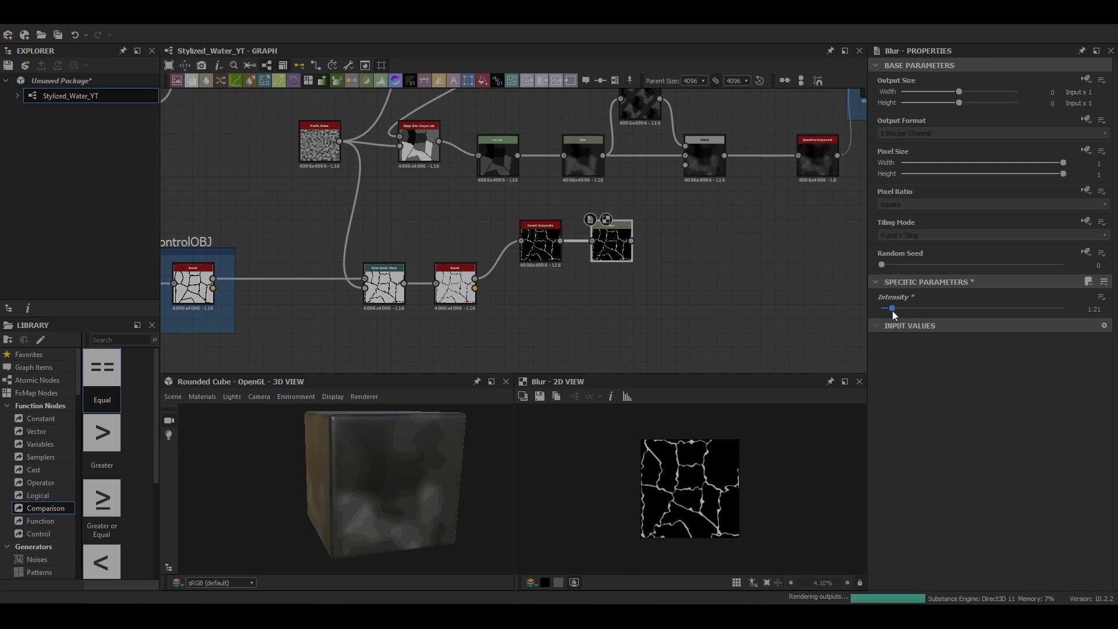
double_click(1092, 309)
type("0")
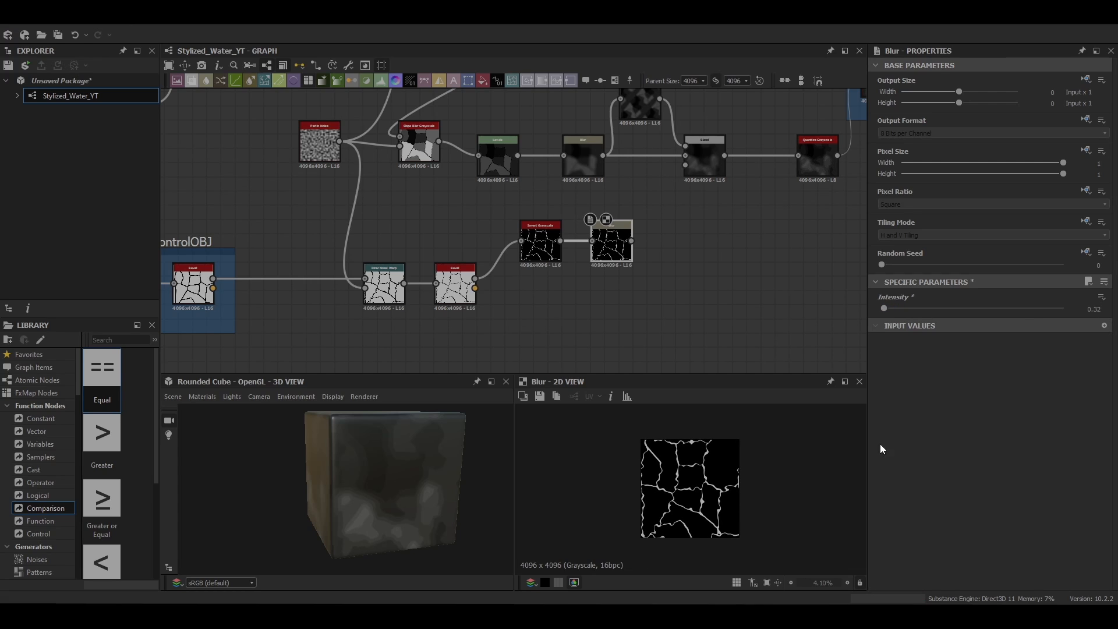
scroll(705, 483, "up", 10)
mouse_move(883, 308)
left_mouse_down()
mouse_move(903, 306)
mouse_move(882, 310)
left_mouse_up()
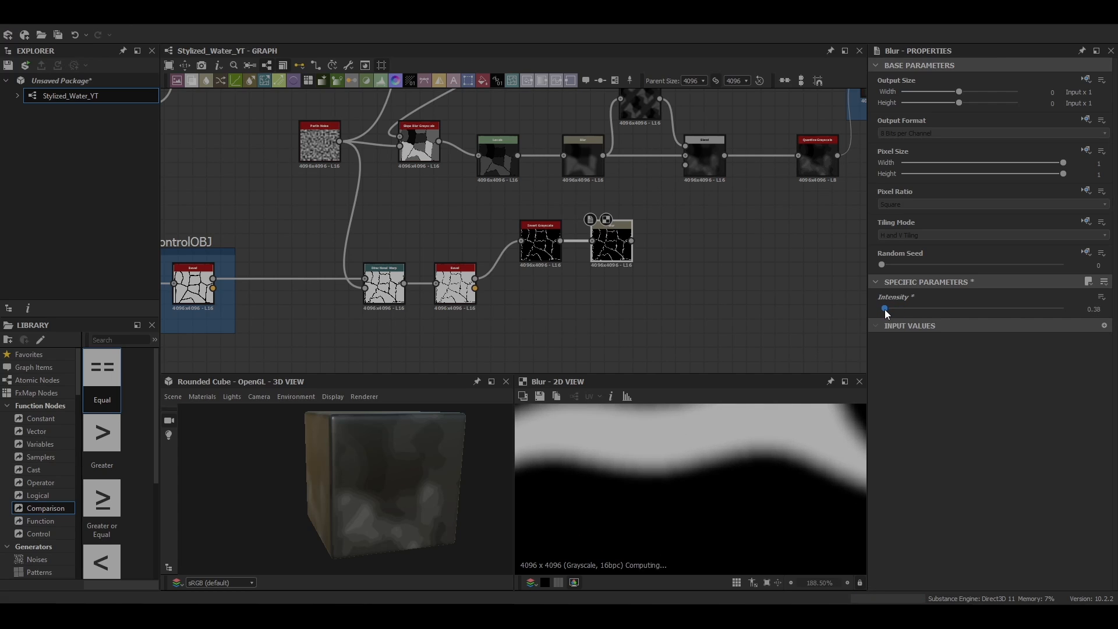
scroll(717, 463, "down", 7)
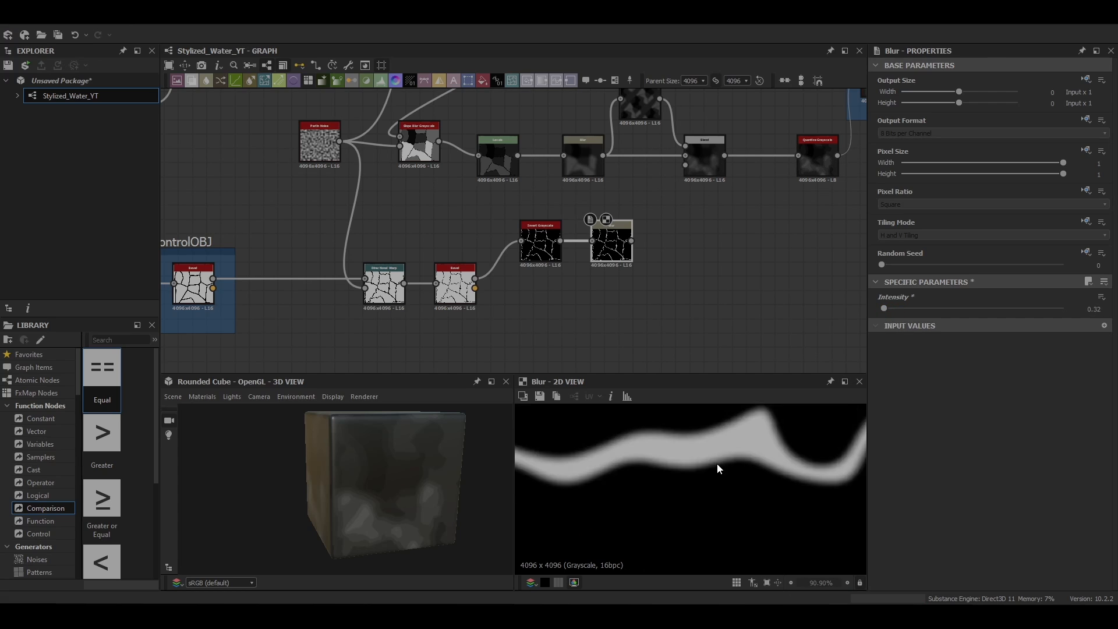
Step: Add a Flood Fill node fed by the Blur of the inverted crack pattern
middle_click_drag(664, 260, 546, 225)
middle_click_drag(545, 185, 500, 279)
key("space")
type("th")
key("Escape")
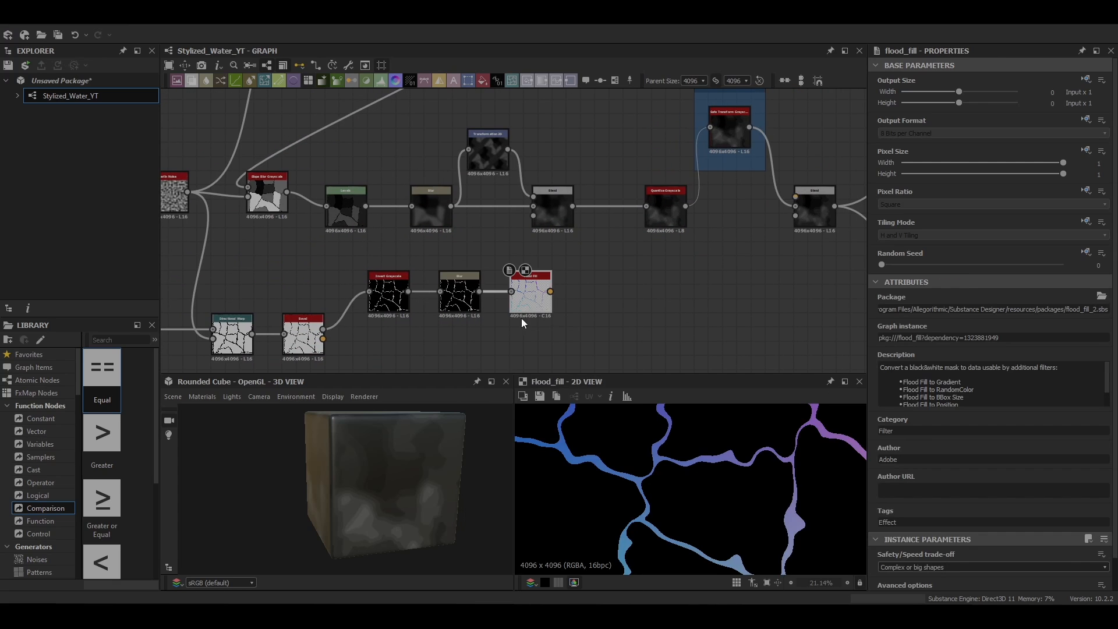
Step: Add a Flood Fill to Random Grayscale node fed by the crack pattern's Flood Fill
key("space")
type("flo")
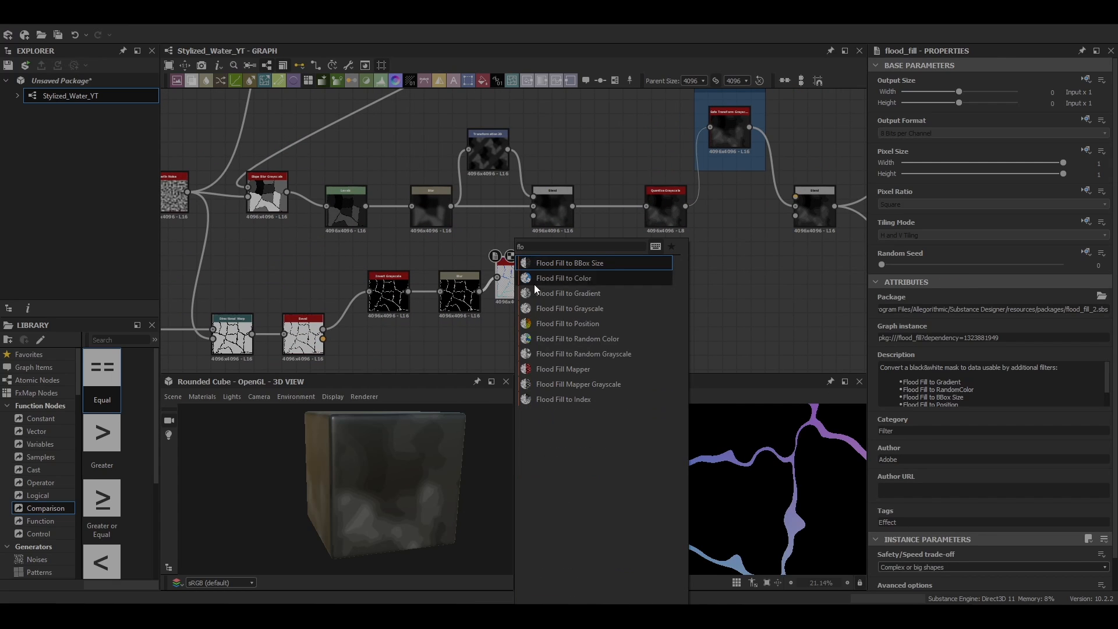
left_click(613, 354)
middle_click_drag(578, 274, 530, 230)
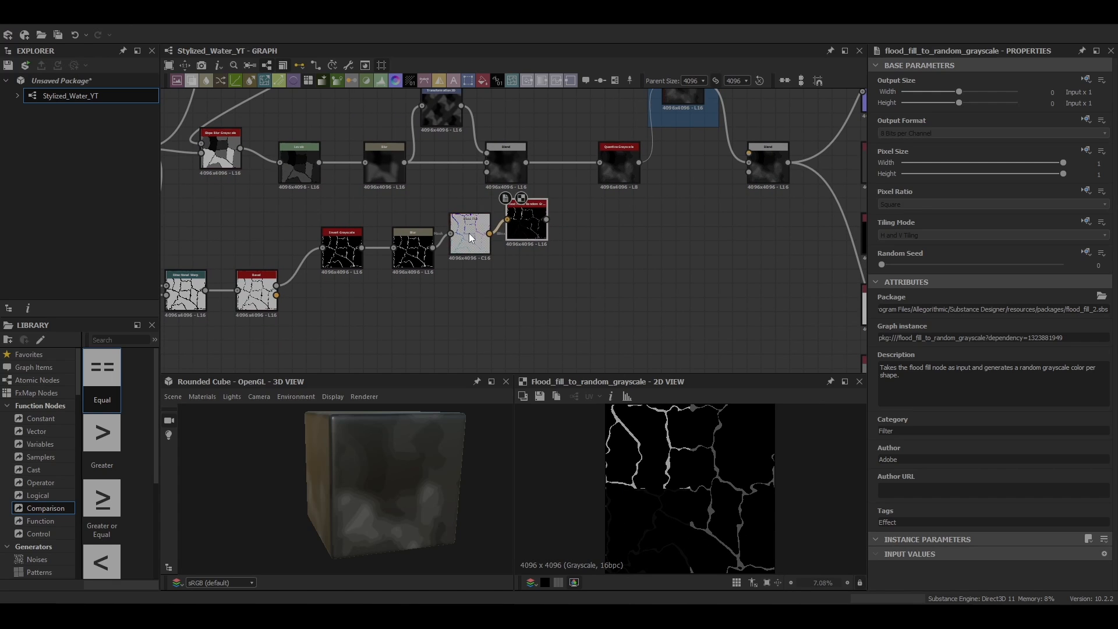
Step: Add a Blend node beside the flood fill branch and connect the crack pattern's Blur to it
key("space")
left_click(654, 282)
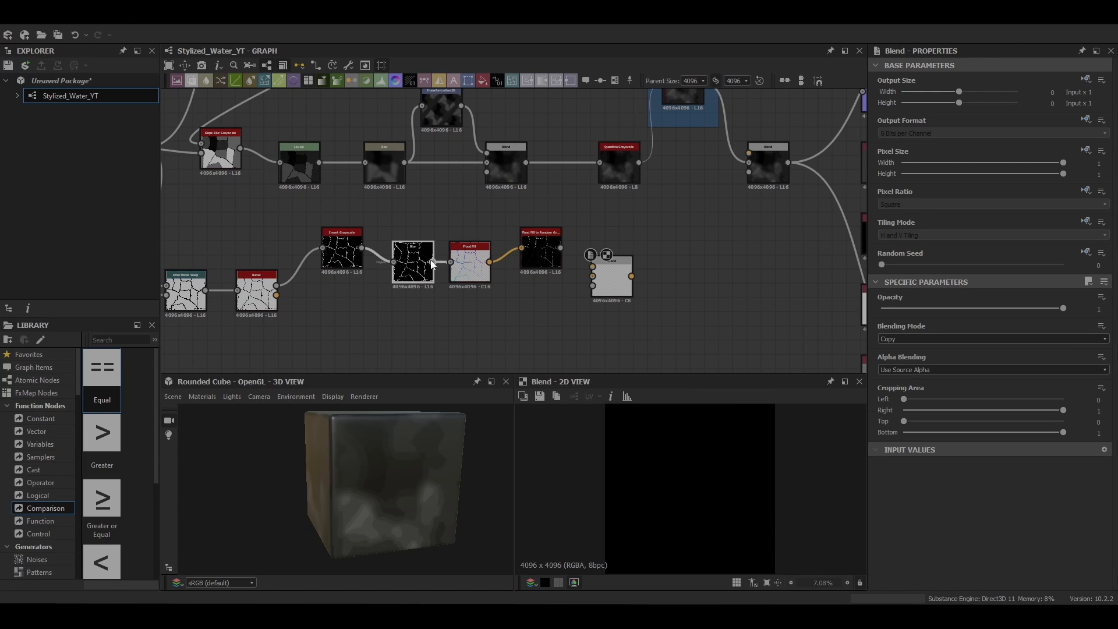
left_click_drag(467, 260, 468, 232)
left_click_drag(539, 249, 474, 271)
mouse_move(470, 277)
left_mouse_down()
mouse_move(477, 243)
mouse_move(485, 263)
left_mouse_up()
left_click_drag(549, 274, 557, 253)
middle_click_drag(638, 288, 561, 271)
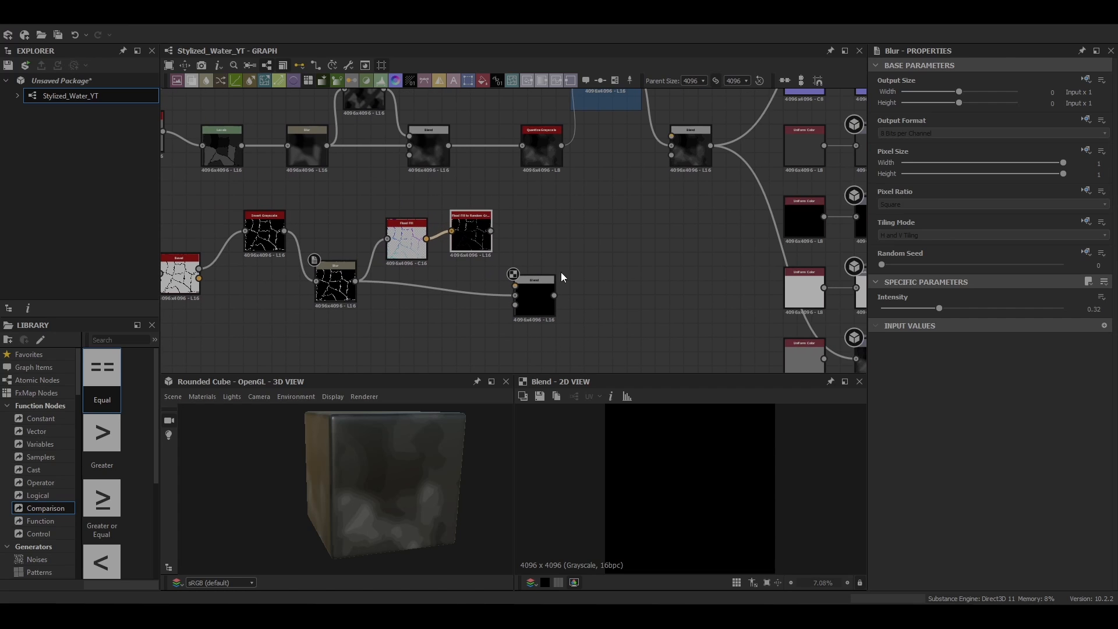
Step: Duplicate the Perlin Noise node beside the new Blend and connect the copy to its background
left_click(538, 308)
scroll(570, 214, "down", 5)
double_click(359, 180)
key("ctrl+c")
key("ctrl+v")
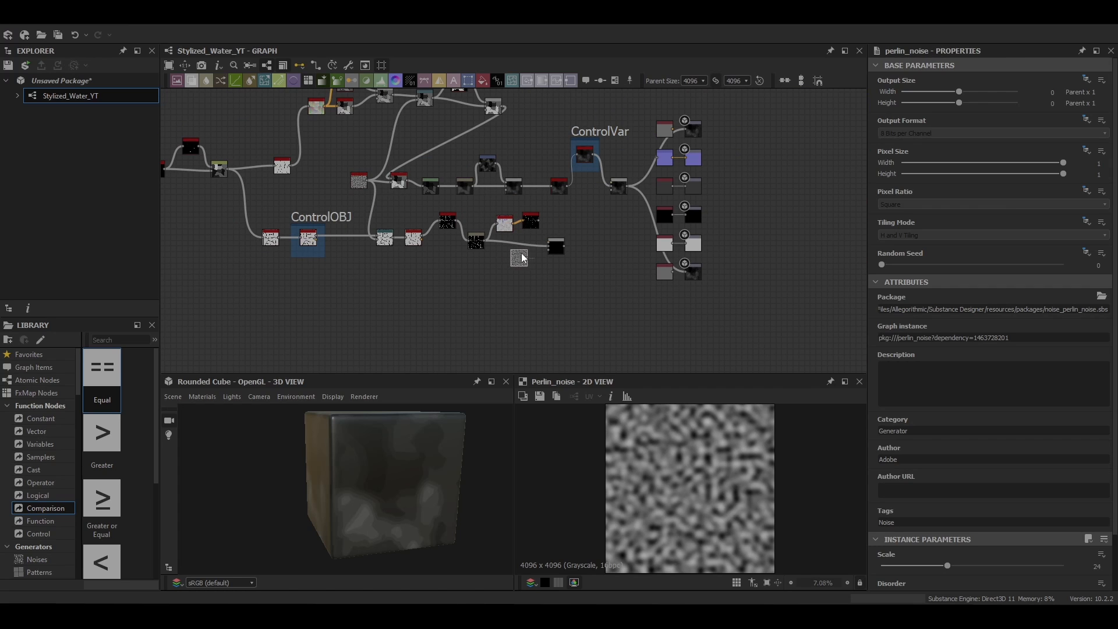
scroll(523, 259, "up", 4)
left_click_drag(552, 238, 552, 239)
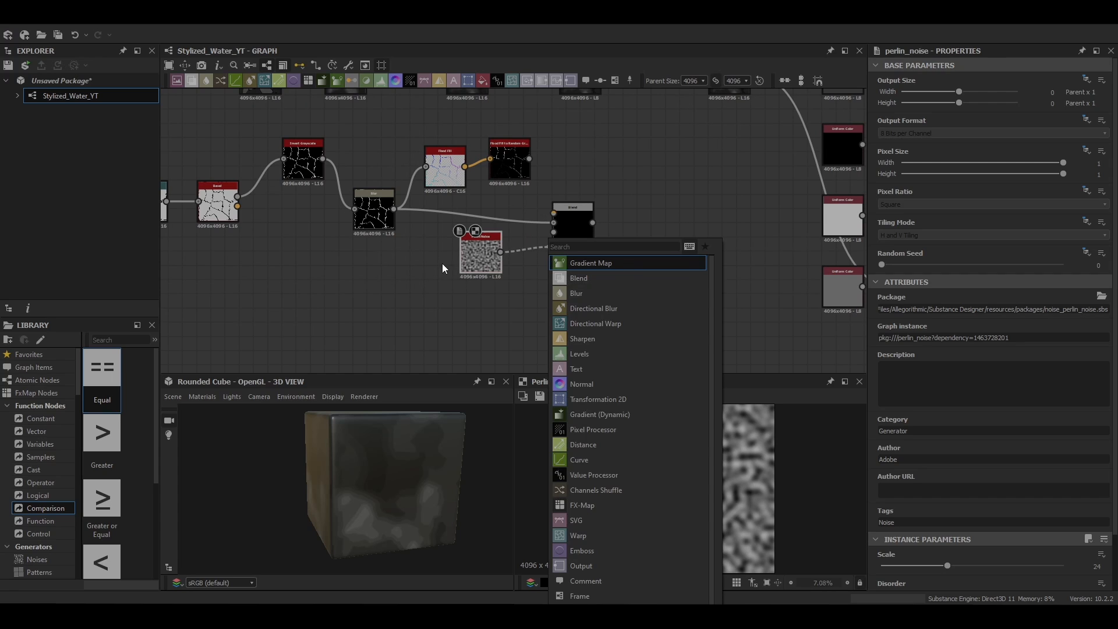
left_click(441, 263)
Step: Feed the crack Blur into the Blend's foreground over the Perlin Noise and set the blending mode to Min (Darken)
left_click_drag(394, 209, 575, 212)
double_click(573, 224)
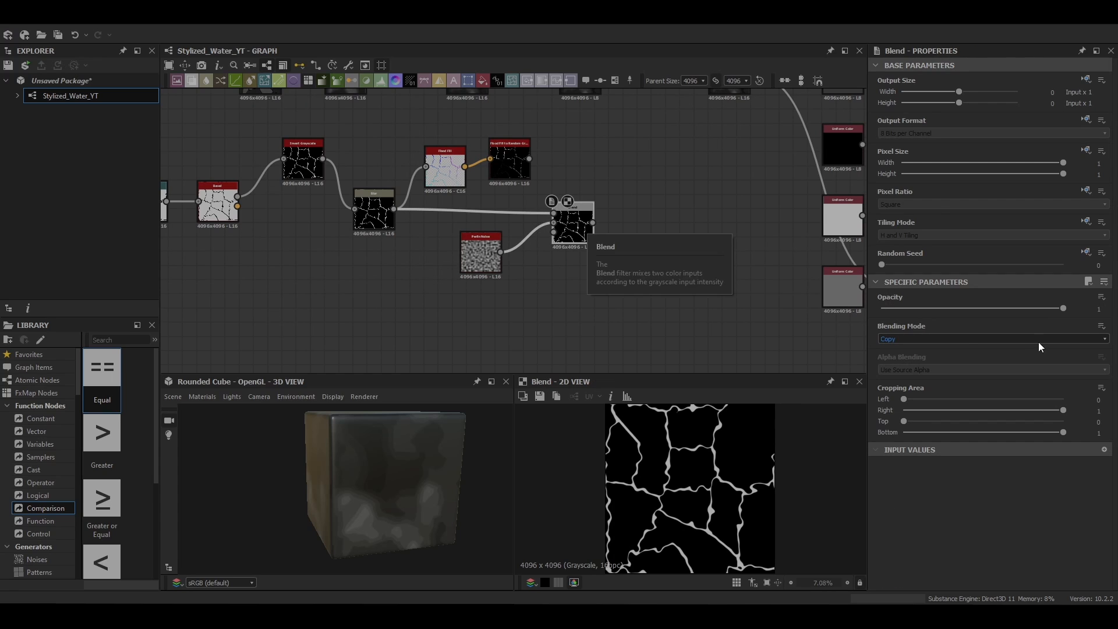
left_click(961, 339)
left_click(931, 392)
scroll(762, 465, "up", 2)
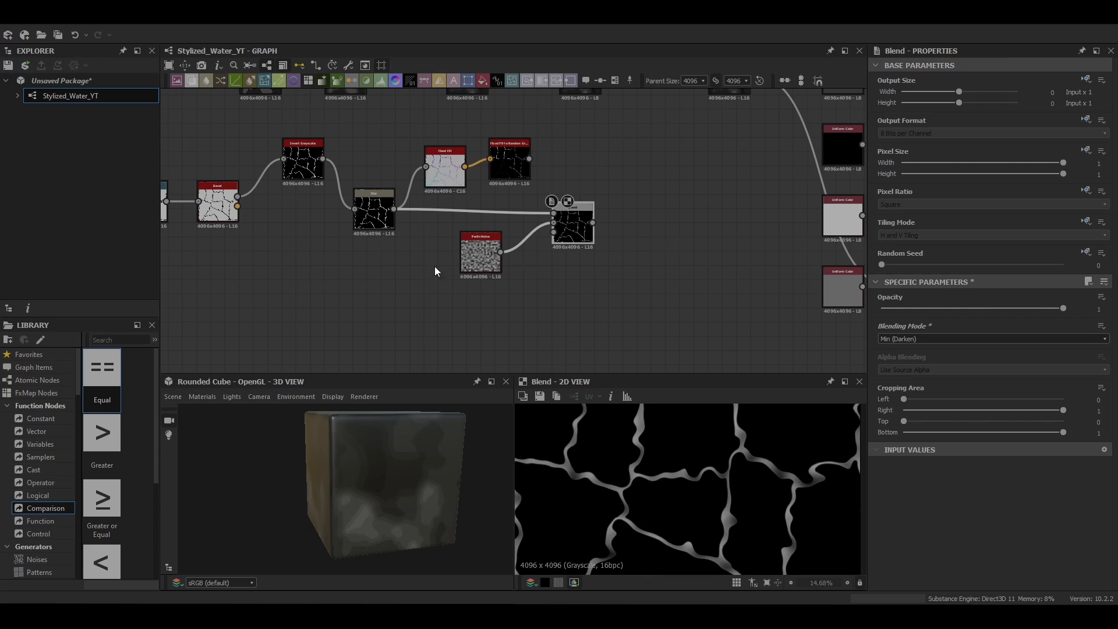
Step: Set the copied Perlin Noise's Scale to 16 and preview the Min (Darken) Blend
double_click(480, 257)
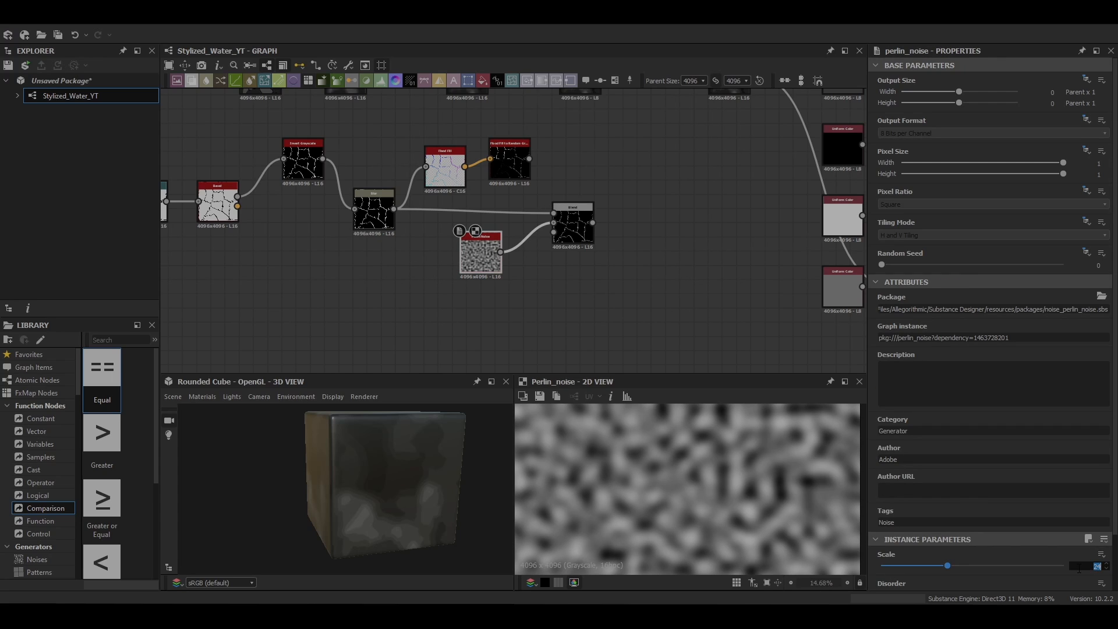
left_click(1078, 568)
type("16")
key("Return")
scroll(982, 507, "down", 1)
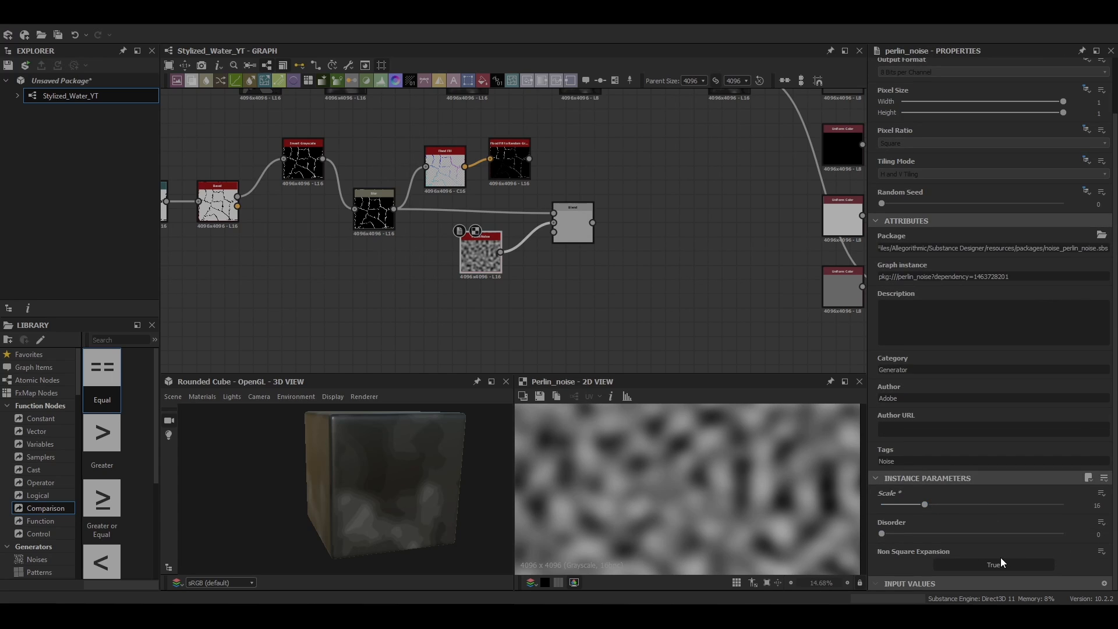
double_click(573, 224)
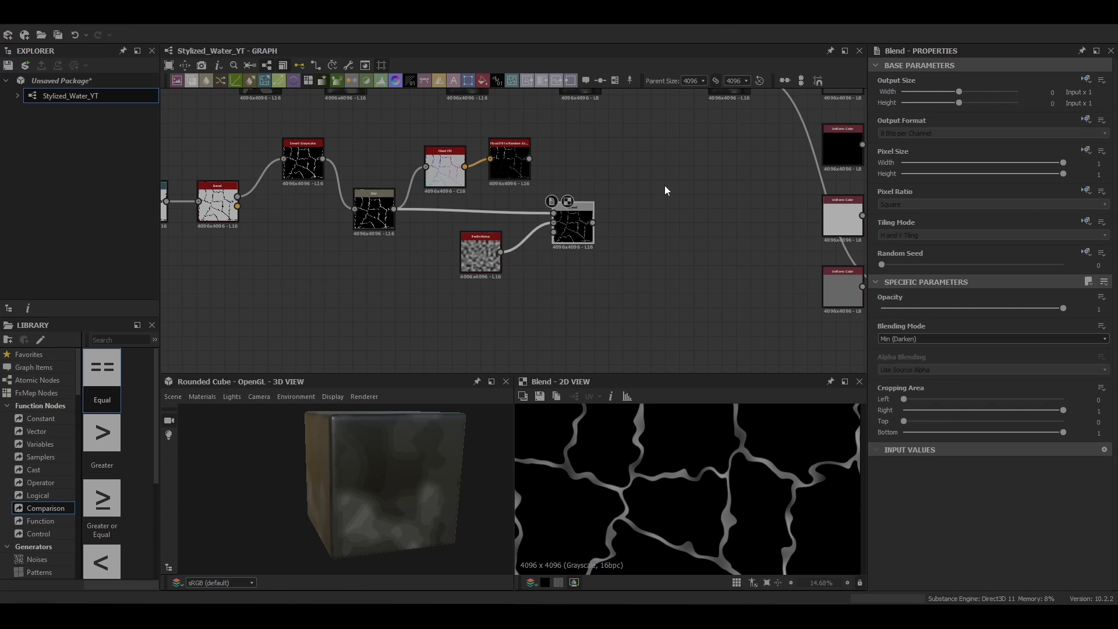
Step: Insert a Blend node between the ControlVar transform node and the final Blend before the outputs
scroll(665, 186, "down", 2)
middle_click_drag(665, 186, 569, 242)
left_click(575, 184)
key("space")
type("blend")
key("Return")
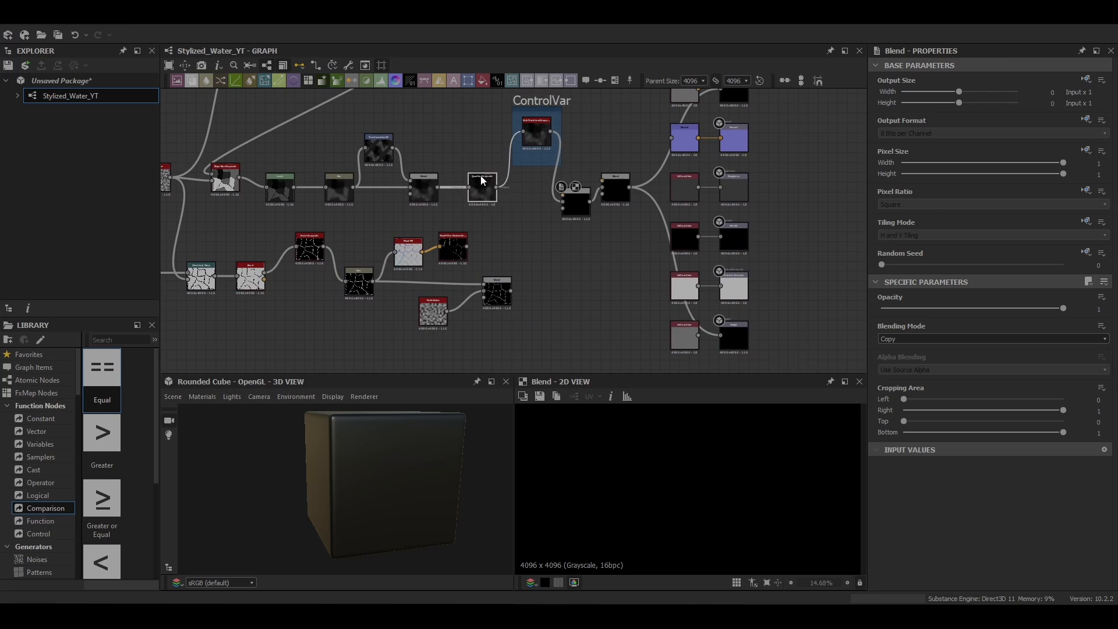
Step: Move the upstream cell and crack nodes away from the ControlVar frame to make room for new nodes
scroll(478, 247, "down", 5)
left_click_drag(187, 130, 488, 281)
left_click_drag(477, 224, 383, 216)
left_click(397, 268)
scroll(397, 267, "up", 4)
middle_click_drag(397, 268, 451, 273)
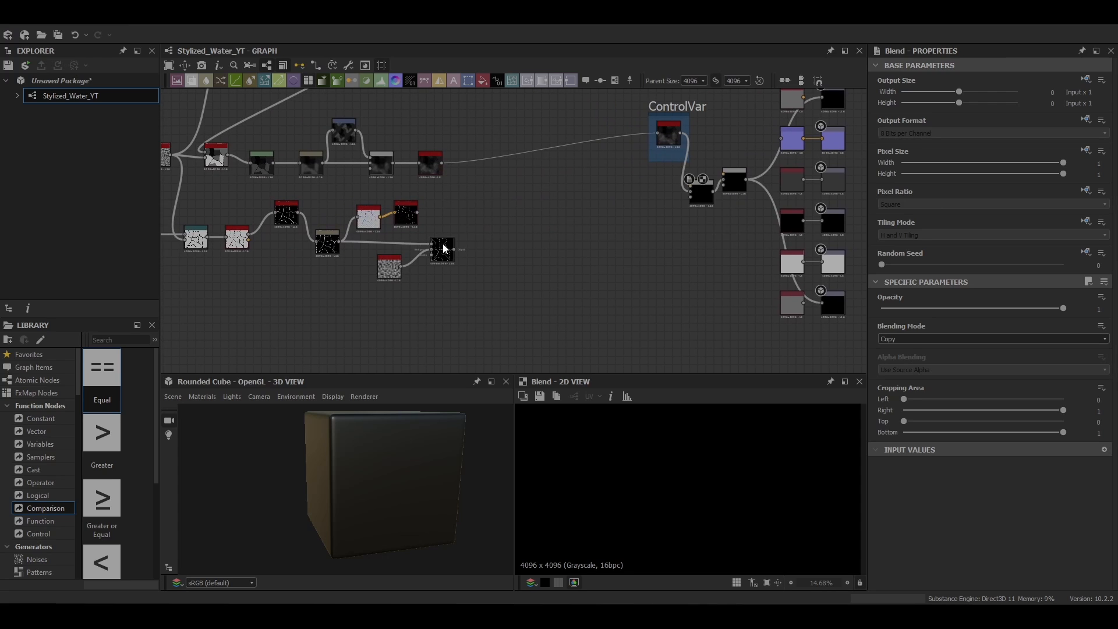
middle_click_drag(516, 206, 528, 220)
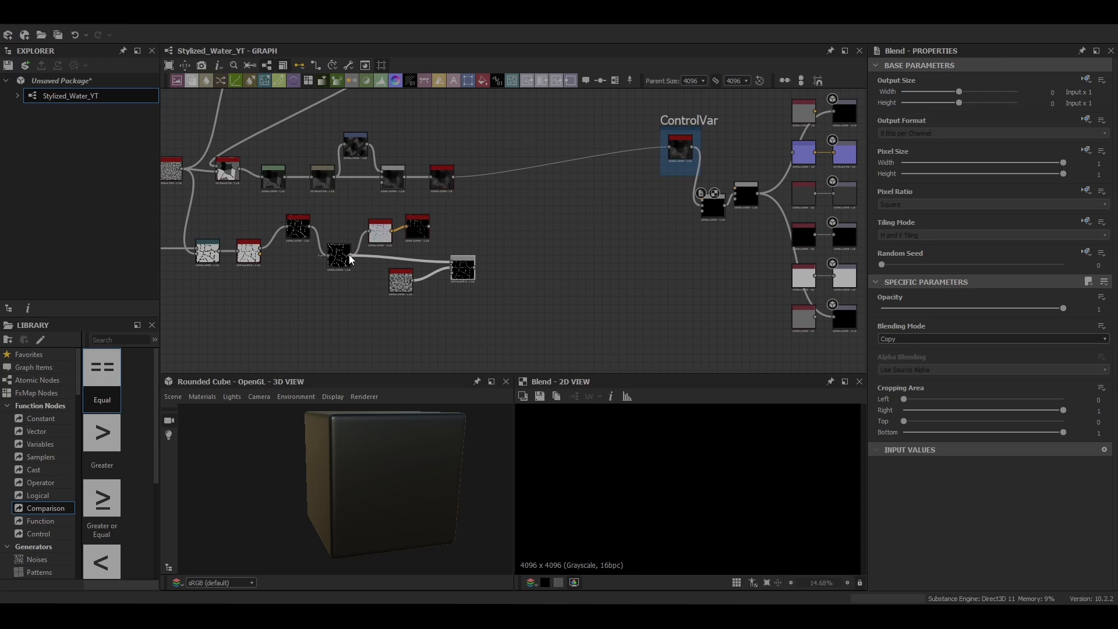
Step: Connect the crack Blur to the new Blend's foreground and set its blending mode to Add (Linear Dodge)
left_click_drag(675, 217, 711, 211)
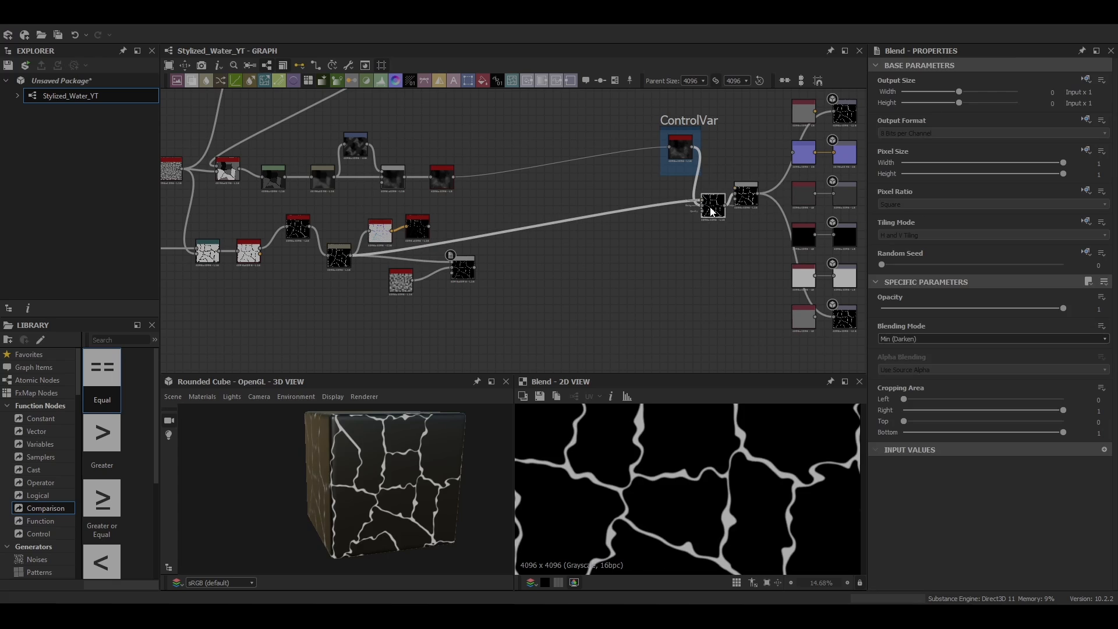
left_click(912, 342)
left_click(951, 360)
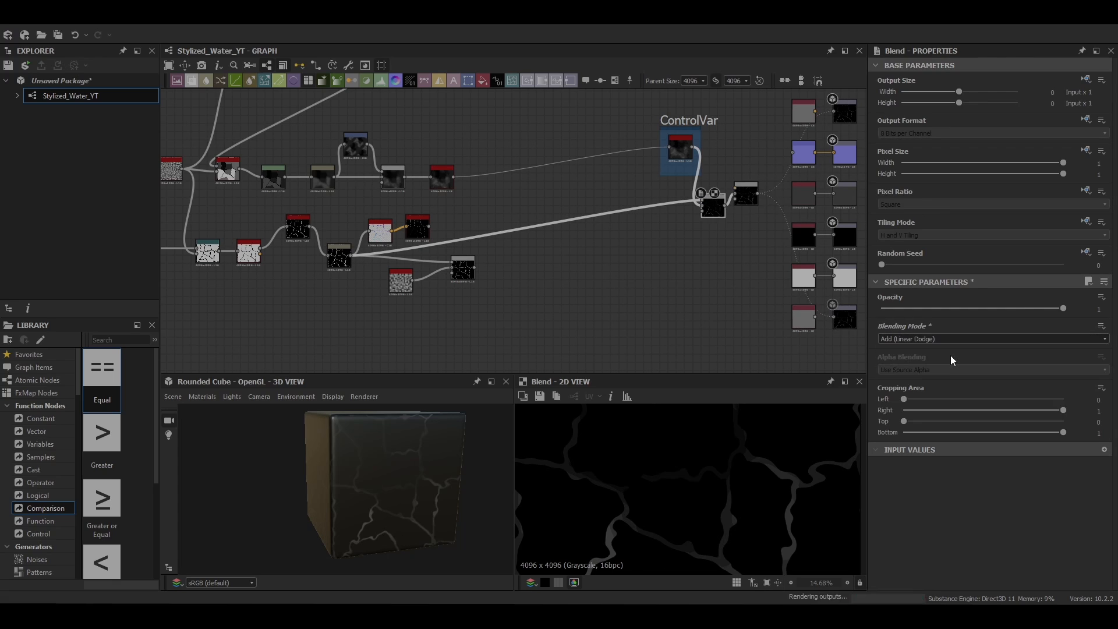
Step: Shift the ControlVar frame and Add Blend back toward the upstream nodes and insert a second Blend after them
left_click_drag(695, 152, 589, 149)
left_click_drag(711, 206, 630, 193)
key("space")
left_click(663, 232)
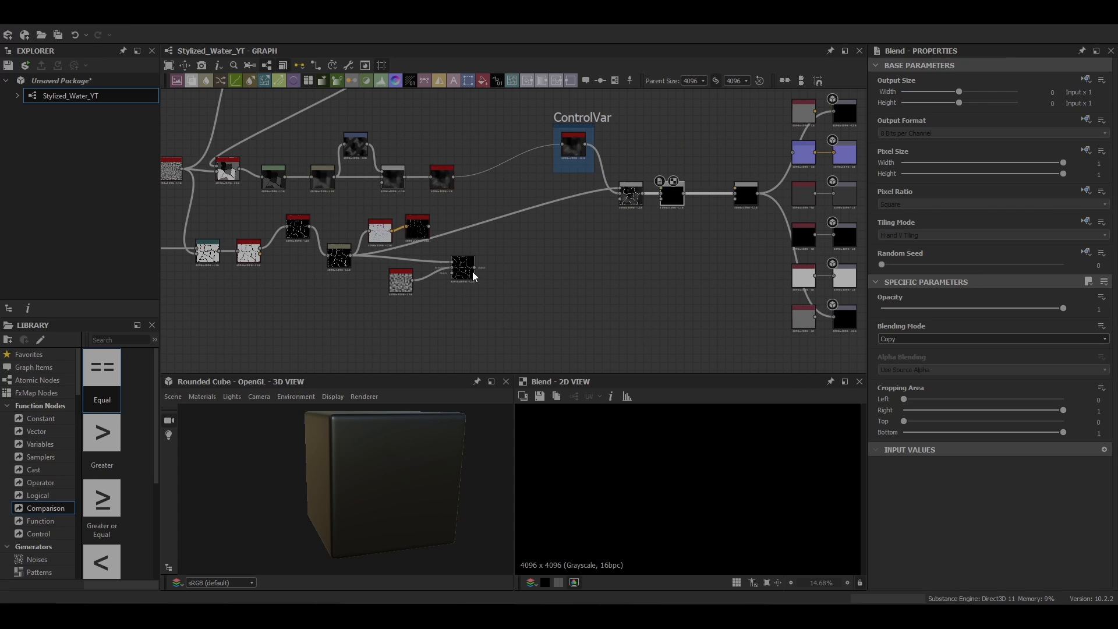
Step: Feed the Flood Fill to Random Grayscale into the second Blend and set its Opacity to 0.57
left_click(423, 229)
left_click(672, 200)
scroll(672, 203, "up", 4)
left_click(1000, 308)
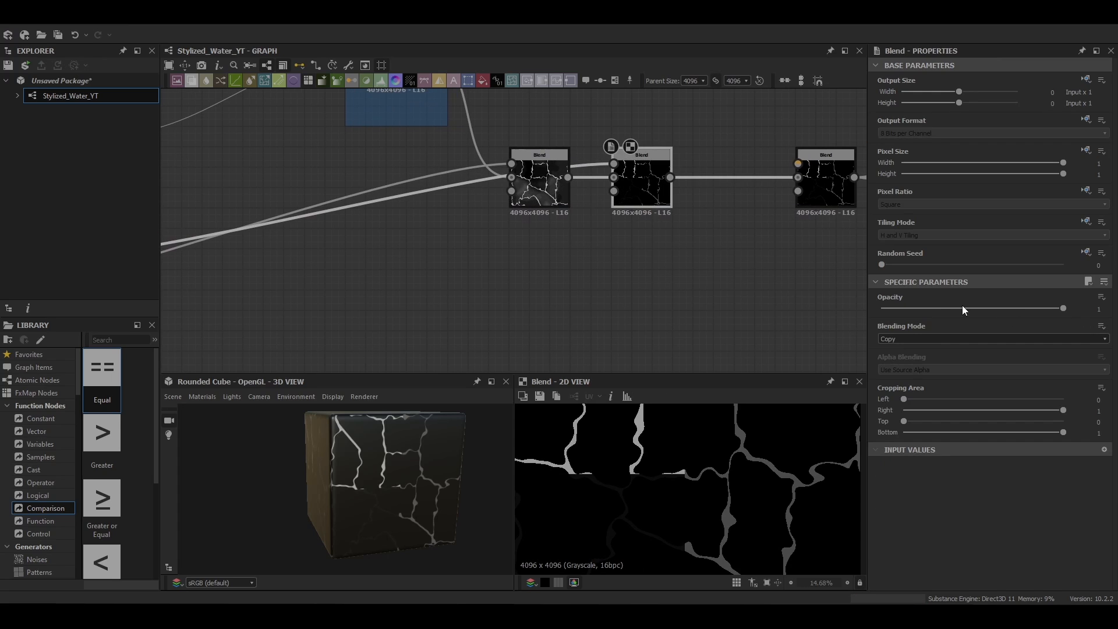
left_click_drag(1004, 312, 984, 317)
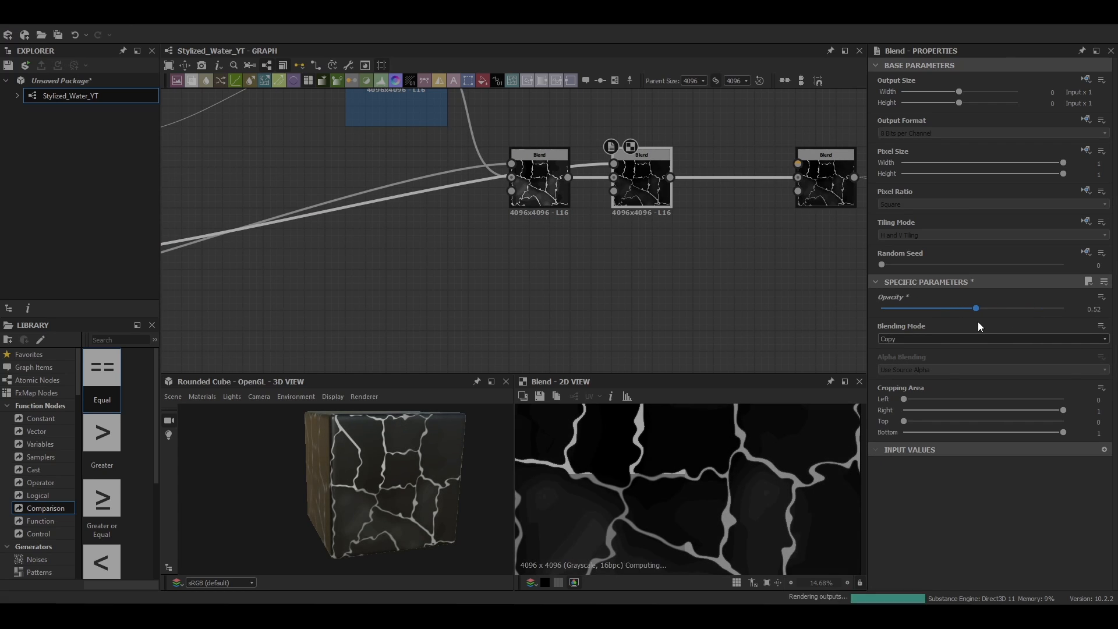
scroll(400, 516, "down", 4)
left_click_drag(400, 515, 382, 504)
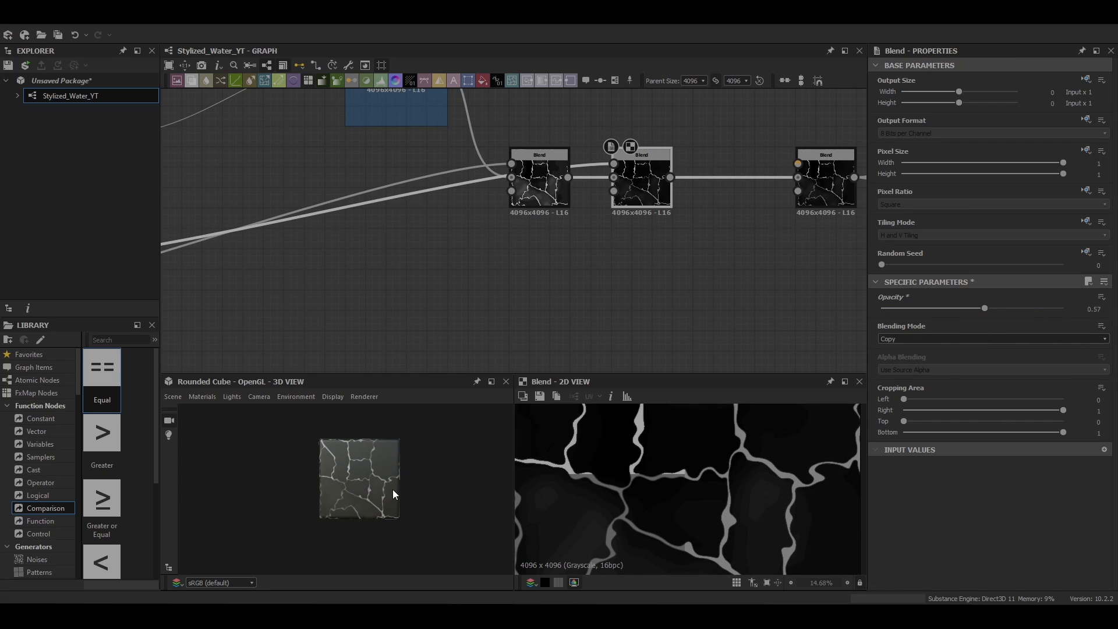
Step: Insert a third Blend node between the second Blend and the final Blend
scroll(472, 296, "down", 5)
middle_click_drag(473, 296, 548, 203)
key("space")
left_click(646, 192)
Step: Connect the Min (Darken) Blend of cracks and Perlin Noise to the third Blend's foreground
middle_click_drag(346, 240, 371, 241)
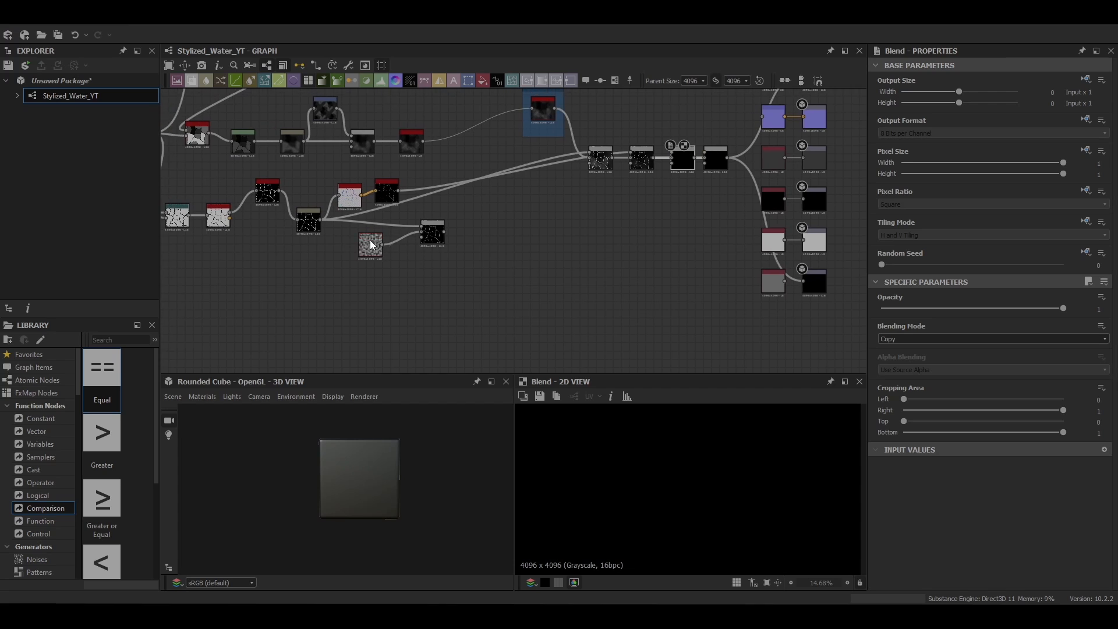
scroll(370, 241, "up", 4)
double_click(506, 228)
scroll(617, 201, "down", 4)
middle_click_drag(618, 201, 390, 259)
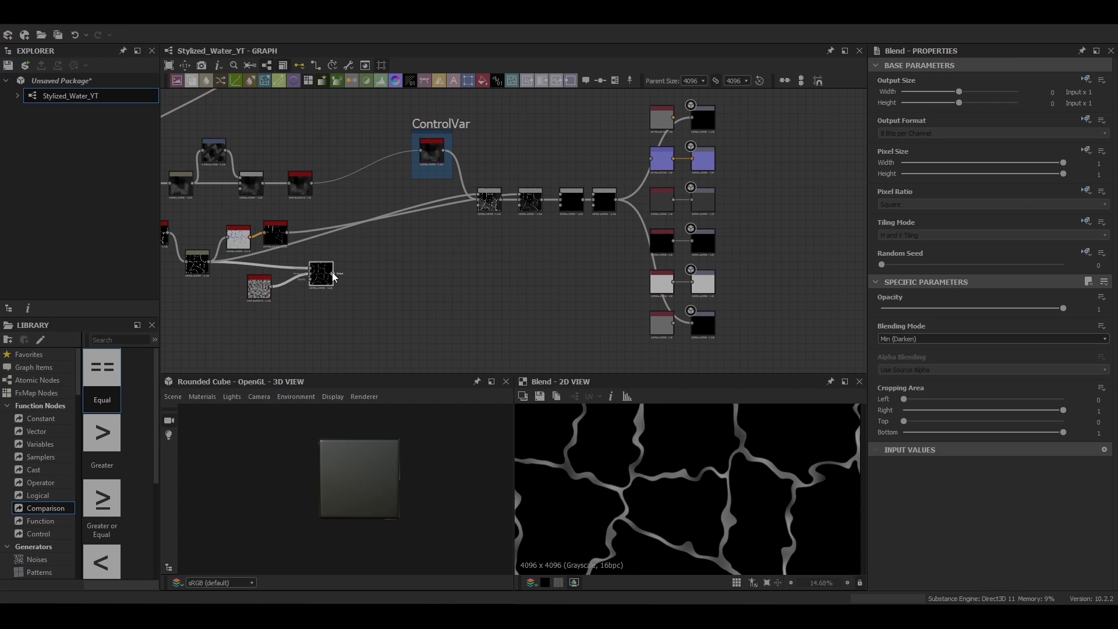
left_click(559, 201)
Step: Set the third Blend's blending mode to Subtract and its Opacity to 0.56
scroll(553, 221, "up", 4)
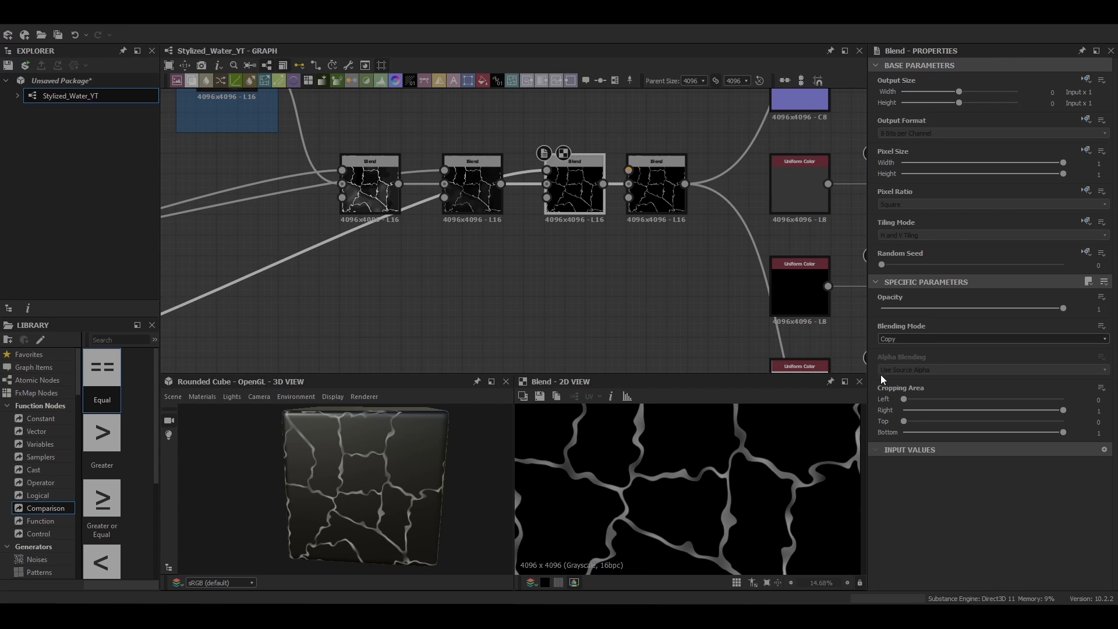
left_click(897, 338)
left_click(909, 365)
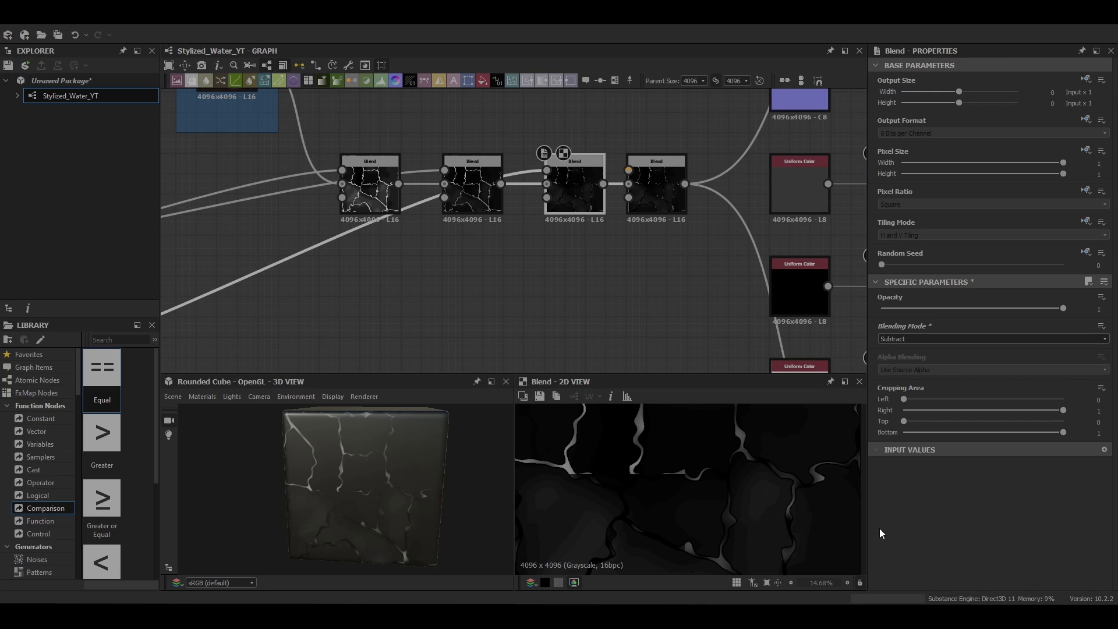
left_click(984, 308)
scroll(506, 294, "down", 5)
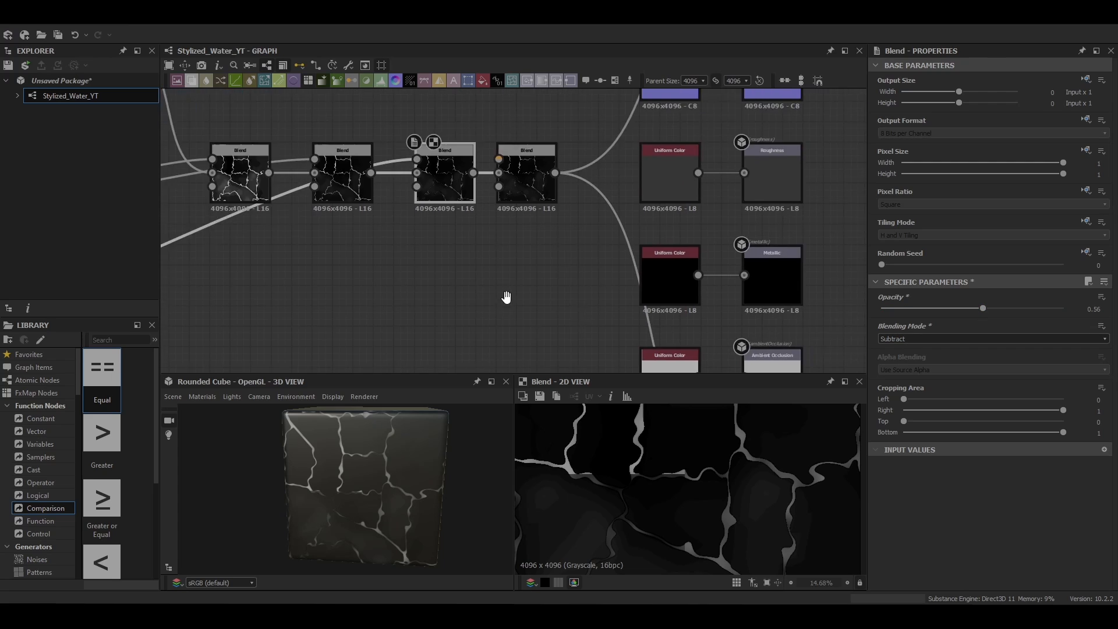
Step: Insert a Blur node after the Subtract Blend and set its Intensity to 3.45
left_click_drag(546, 234, 526, 228)
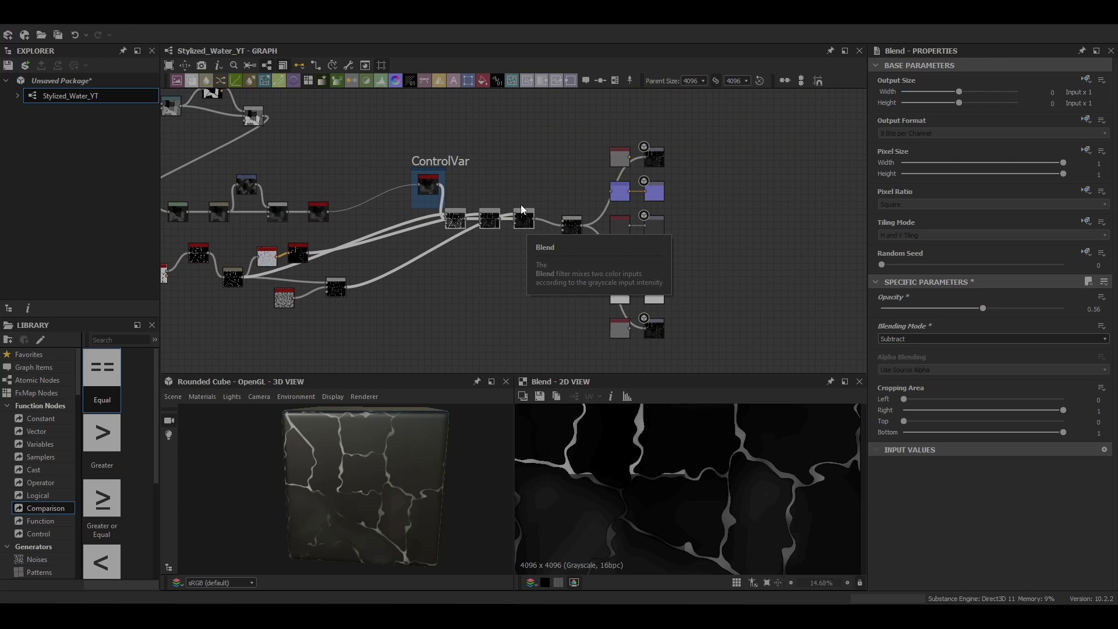
key("space")
left_click(570, 273)
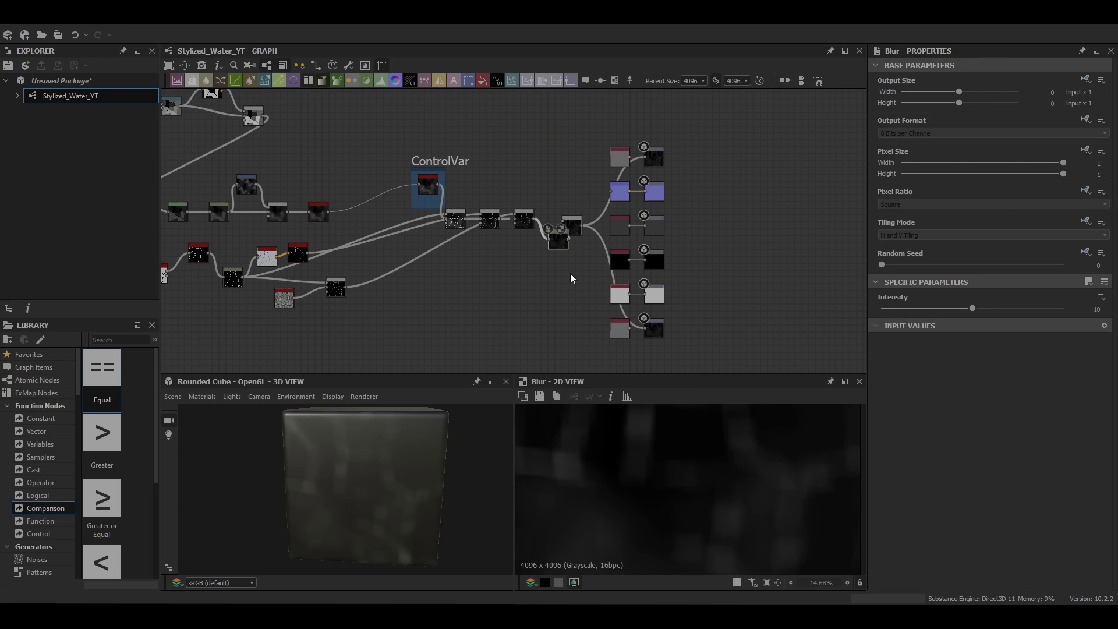
left_click_drag(564, 241, 540, 235)
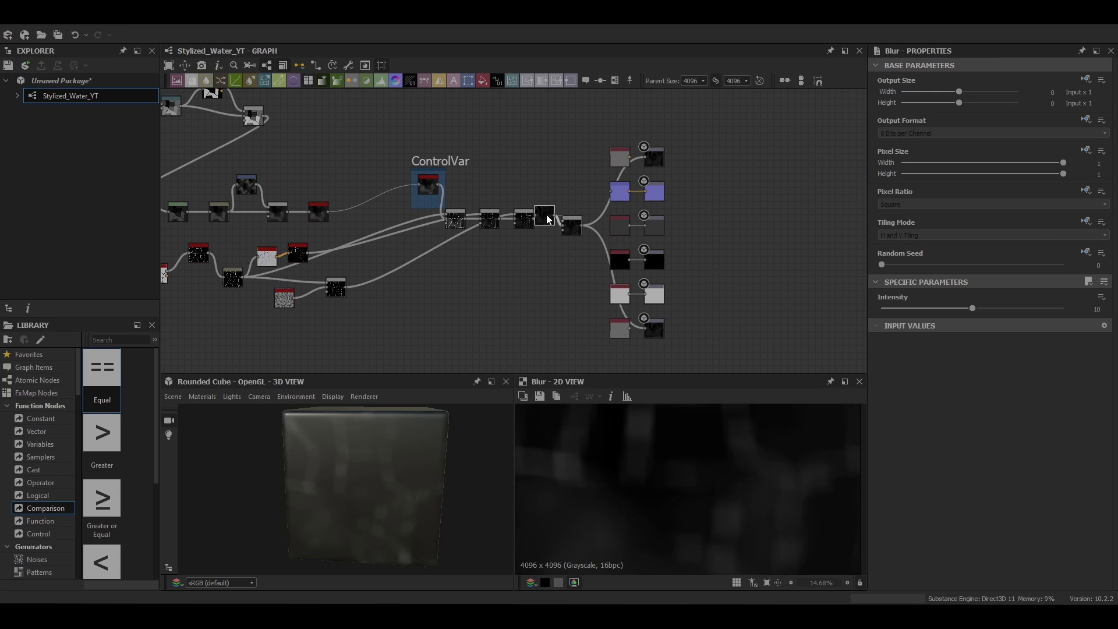
left_click(912, 308)
scroll(553, 238, "up", 1)
middle_click_drag(553, 238, 532, 274)
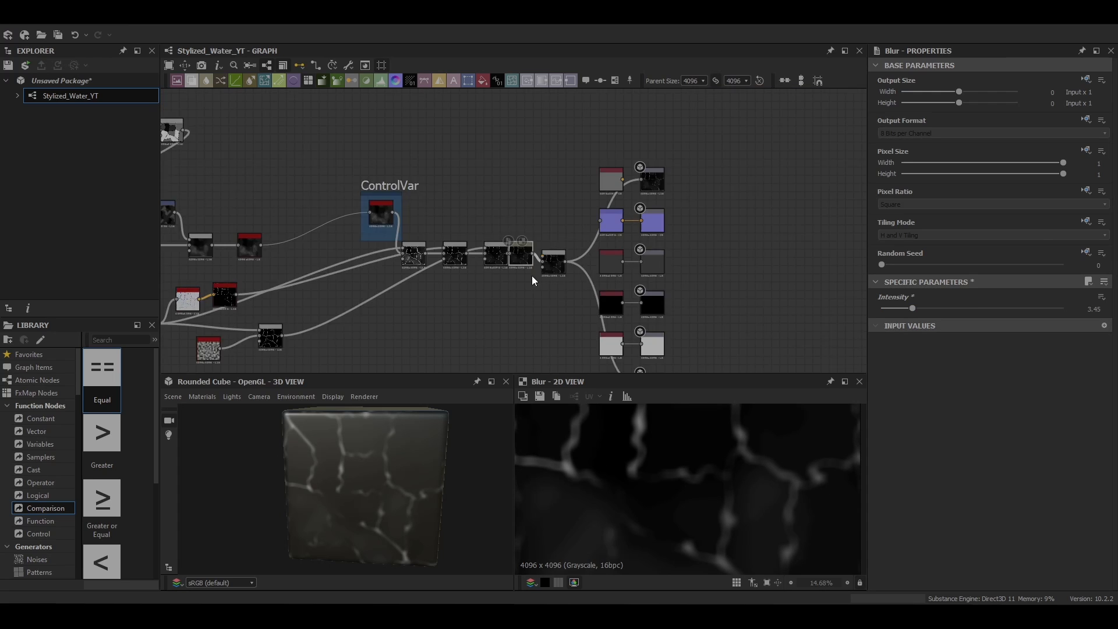
Step: Move the final Blend and output nodes farther downstream and add an Auto Levels node after the last Blur
scroll(596, 238, "down", 3)
left_click_drag(683, 143, 581, 402)
scroll(573, 252, "up", 3)
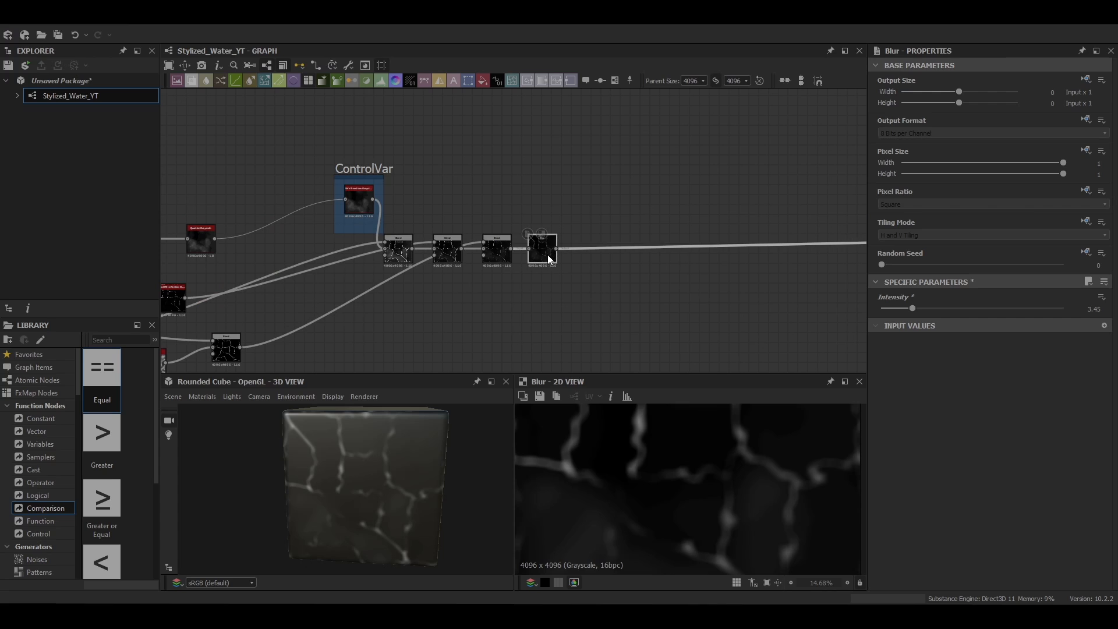
key("space")
type("aut")
key("Return")
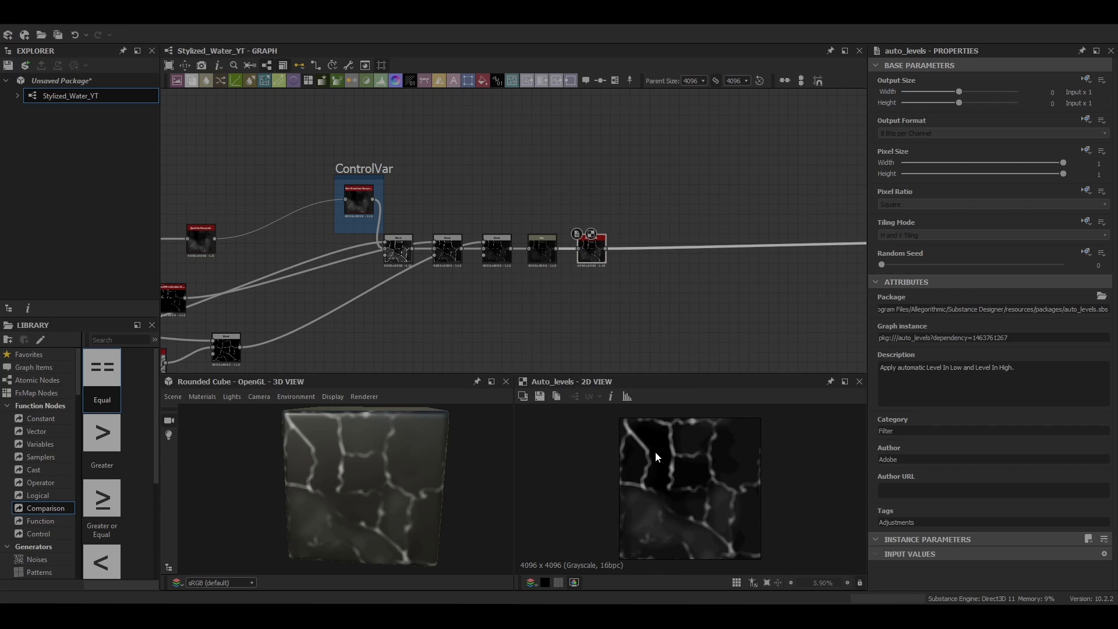
Step: Add a Directional Warp node after the Auto Levels node, leaving space between them
middle_click_drag(589, 247, 449, 208)
key("space")
left_click_drag(449, 208, 602, 203)
type("dire")
left_click(476, 250)
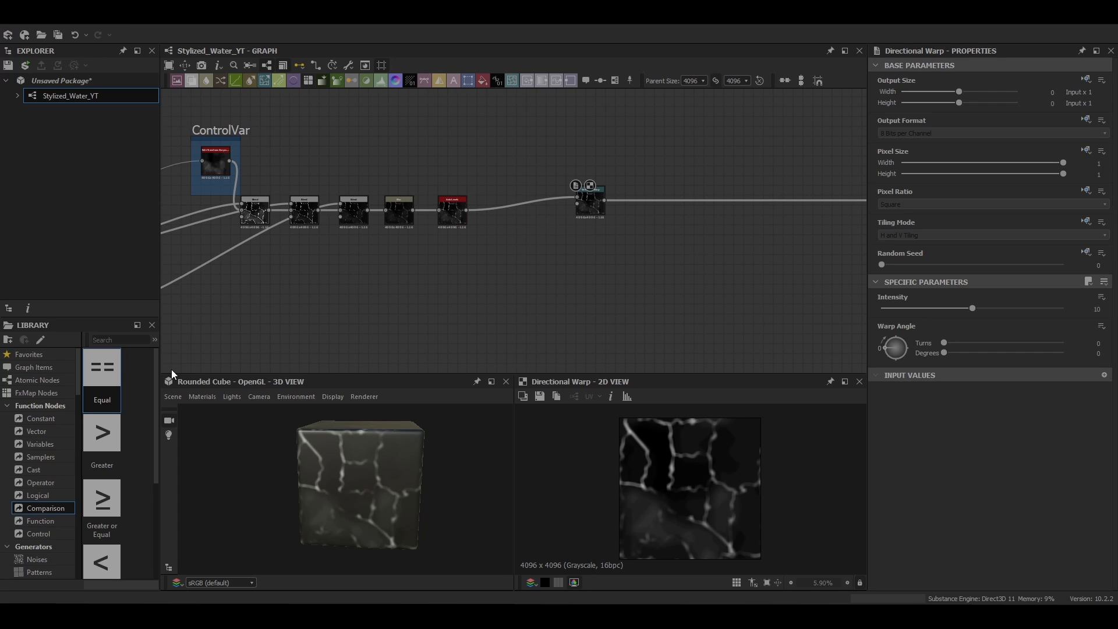
Step: Add a Gaussian Noise node and connect it to the Directional Warp's intensity input
key("space")
type("gaus")
key("Return")
left_click_drag(171, 369, 577, 205)
Step: Set the Gaussian Noise's Random Seed to 5 and its Scale to 8
left_click(519, 289)
mouse_move(924, 565)
left_mouse_down()
mouse_move(892, 564)
mouse_move(907, 560)
left_mouse_up()
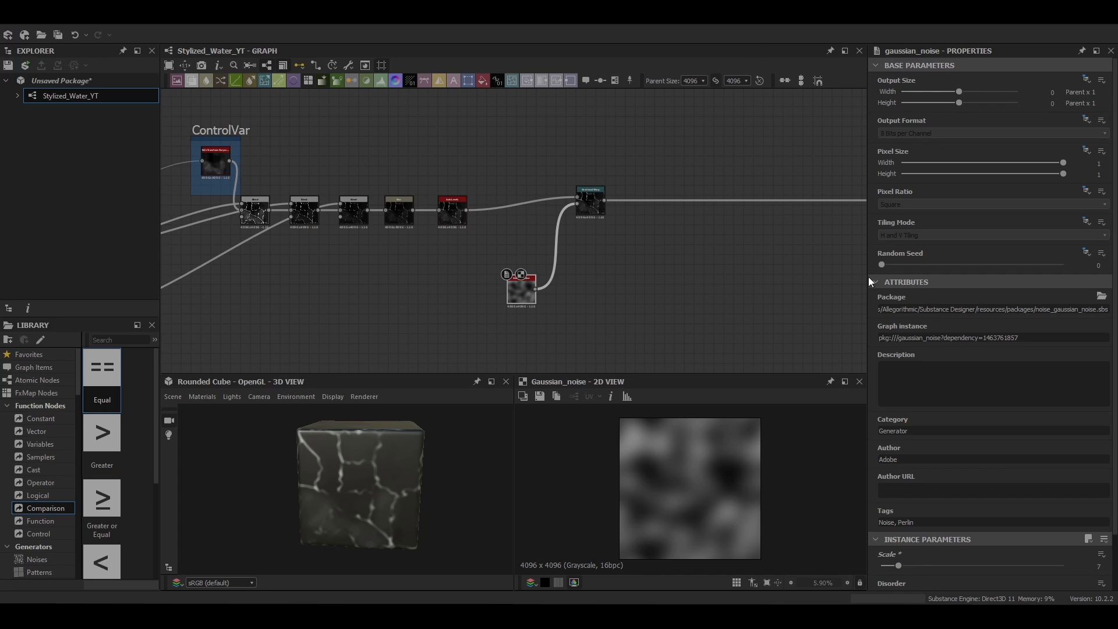
left_click_drag(881, 264, 952, 266)
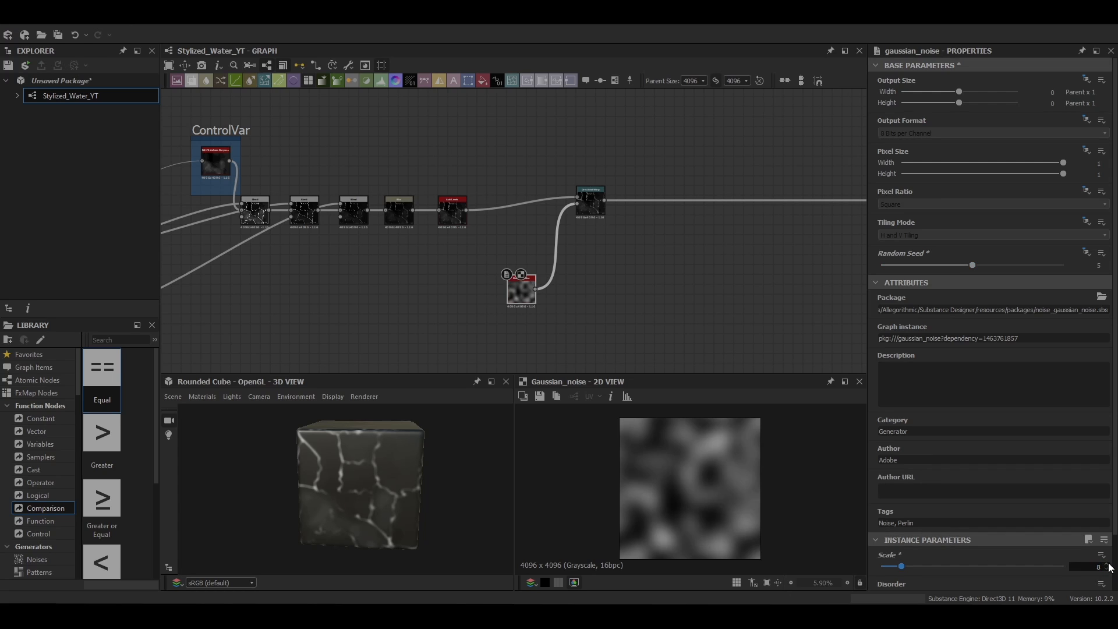
scroll(578, 239, "up", 2)
Step: Set the Directional Warp's Intensity to about 68 and its Warp Angle to about 212 degrees
left_click(610, 191)
left_click_drag(890, 348, 873, 333)
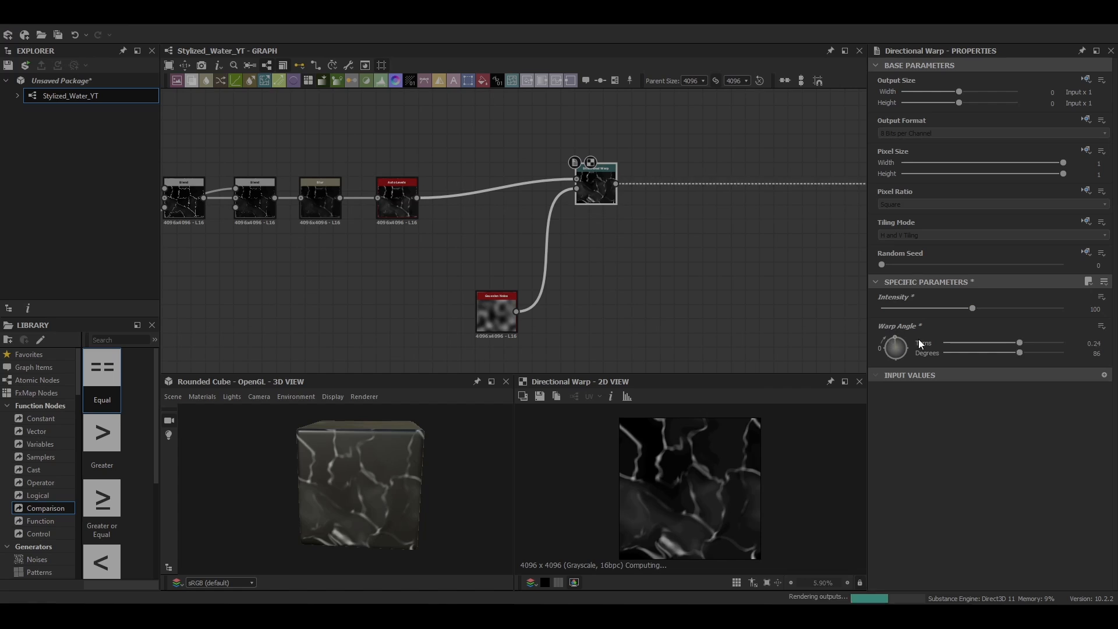
left_click_drag(918, 338, 876, 370)
left_click_drag(924, 308, 920, 313)
mouse_move(903, 351)
left_mouse_down()
mouse_move(907, 362)
mouse_move(895, 365)
mouse_move(914, 359)
left_mouse_up()
mouse_move(921, 311)
left_mouse_down()
mouse_move(955, 314)
mouse_move(942, 311)
left_mouse_up()
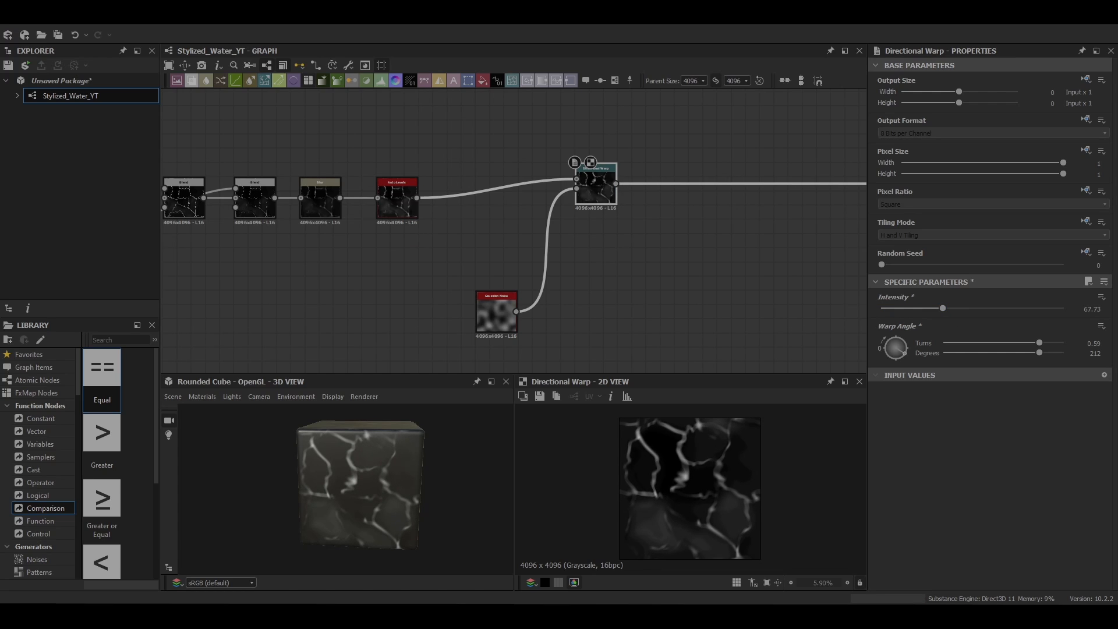
Step: Add a Gradient Map node directly after the Directional Warp node
middle_click_drag(606, 180, 473, 221)
key("space")
type("tgr")
left_click(494, 207)
key("space")
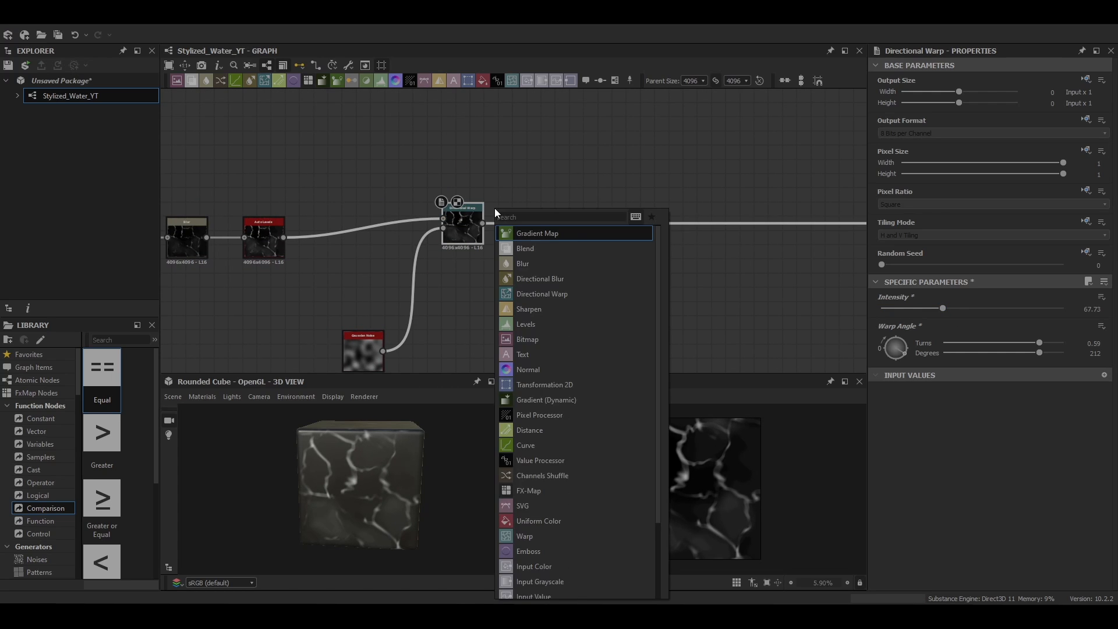
type("gr")
left_click(508, 236)
Step: Colour the Gradient Map from dark blue to light cyan and shift the cyan key to about four fifths of the gradient
left_click(1079, 411)
left_click(363, 111)
left_click(485, 277)
left_click(456, 301)
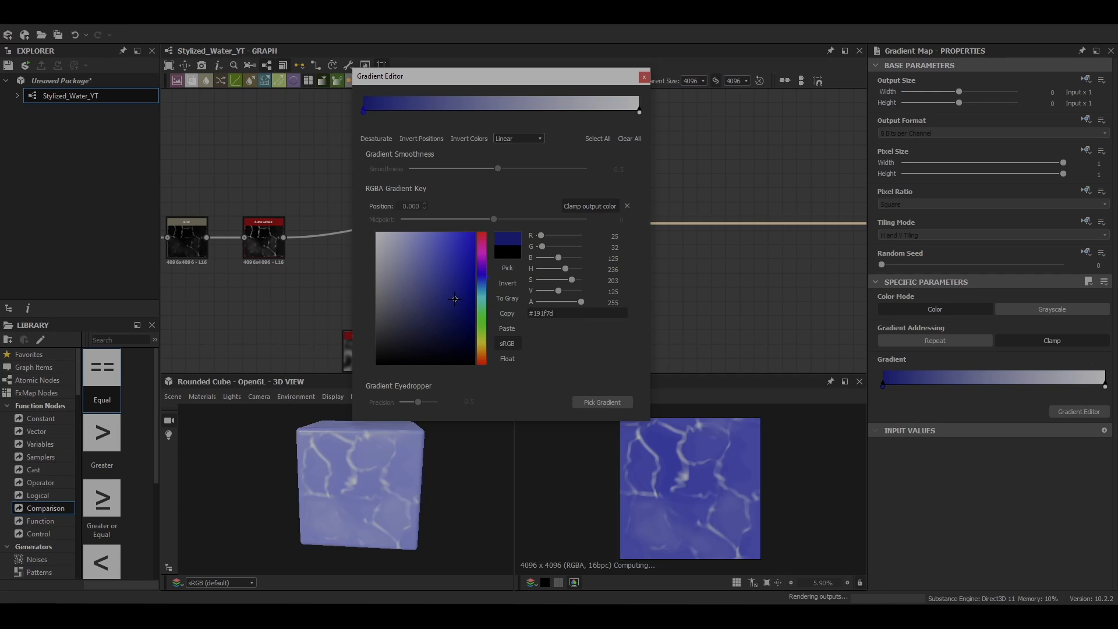
left_click(639, 112)
left_click(482, 293)
left_click(454, 271)
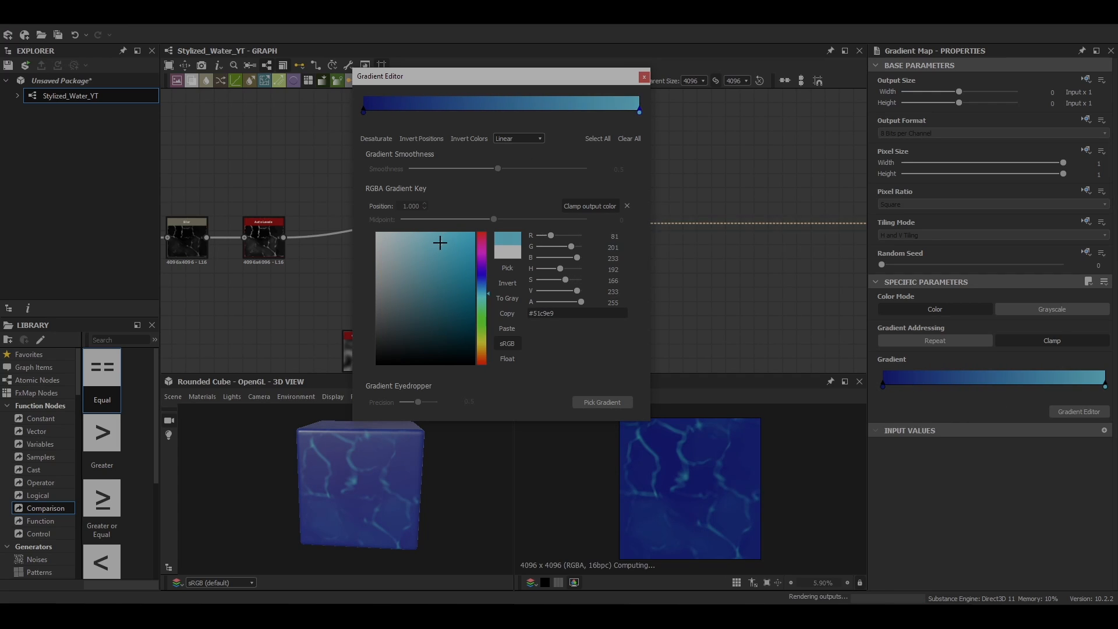
left_click(644, 77)
left_click_drag(1105, 385, 1062, 383)
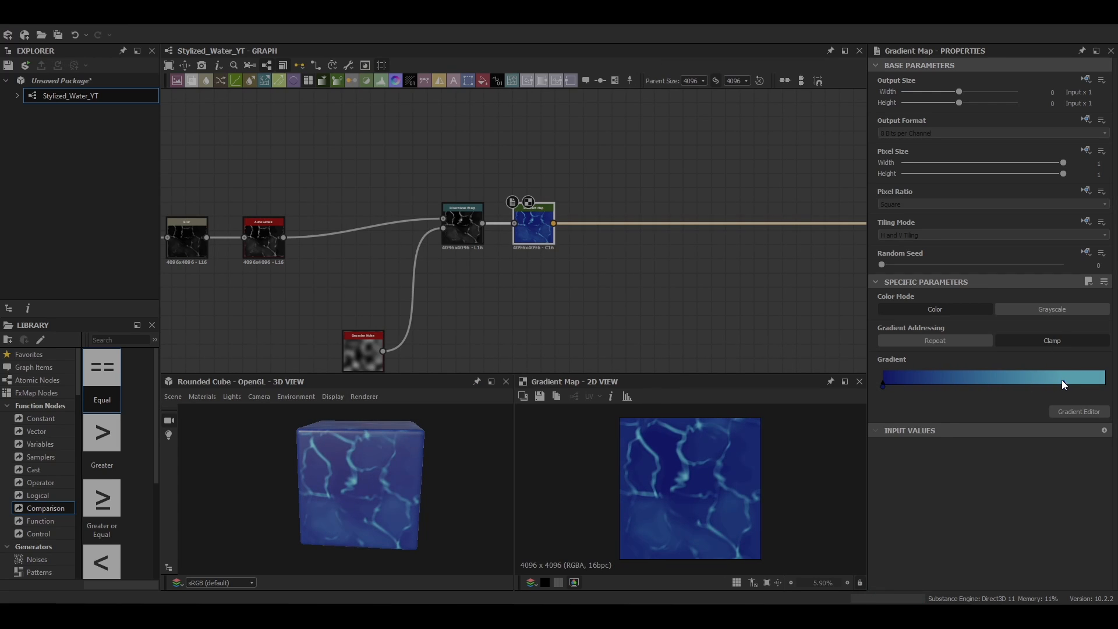
Step: Add an HSL node after the Gradient Map and raise its saturation
scroll(751, 410, "down", 3)
scroll(478, 297, "down", 7)
middle_click_drag(459, 294, 365, 246)
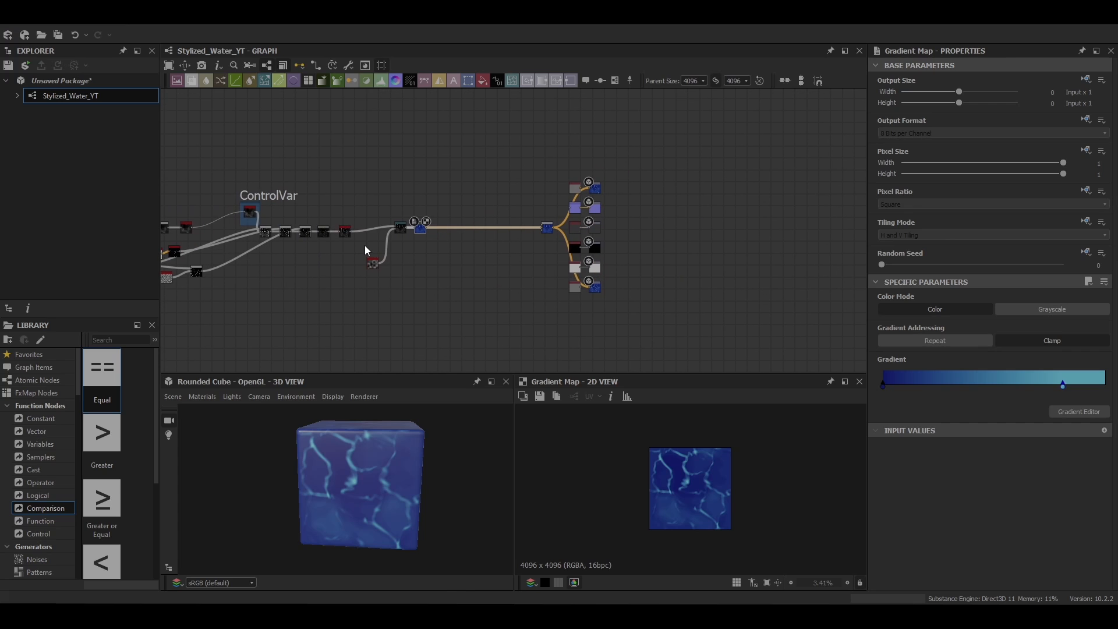
middle_click_drag(422, 212, 309, 184)
scroll(309, 184, "up", 6)
middle_click_drag(299, 236, 449, 237)
key("space")
type("hsl")
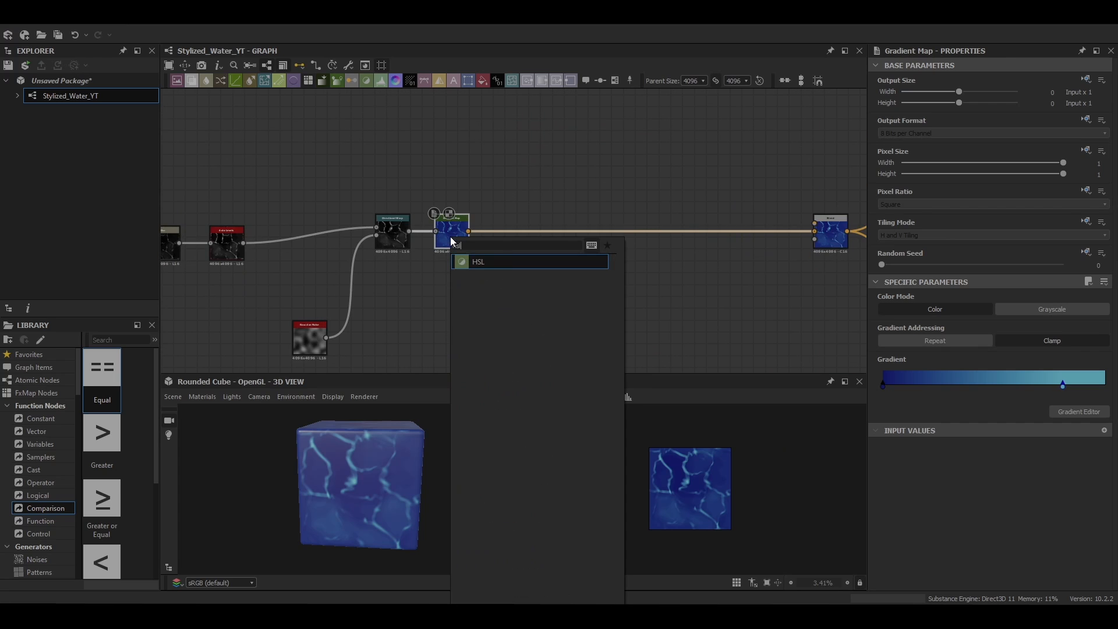
key("Return")
left_click_drag(972, 338, 1063, 337)
Step: Set the Directional Warp's Intensity to 100 and readjust its Warp Angle
middle_click_drag(442, 291, 608, 243)
scroll(378, 482, "down", 3)
scroll(377, 482, "up", 5)
left_click_drag(367, 489, 392, 501)
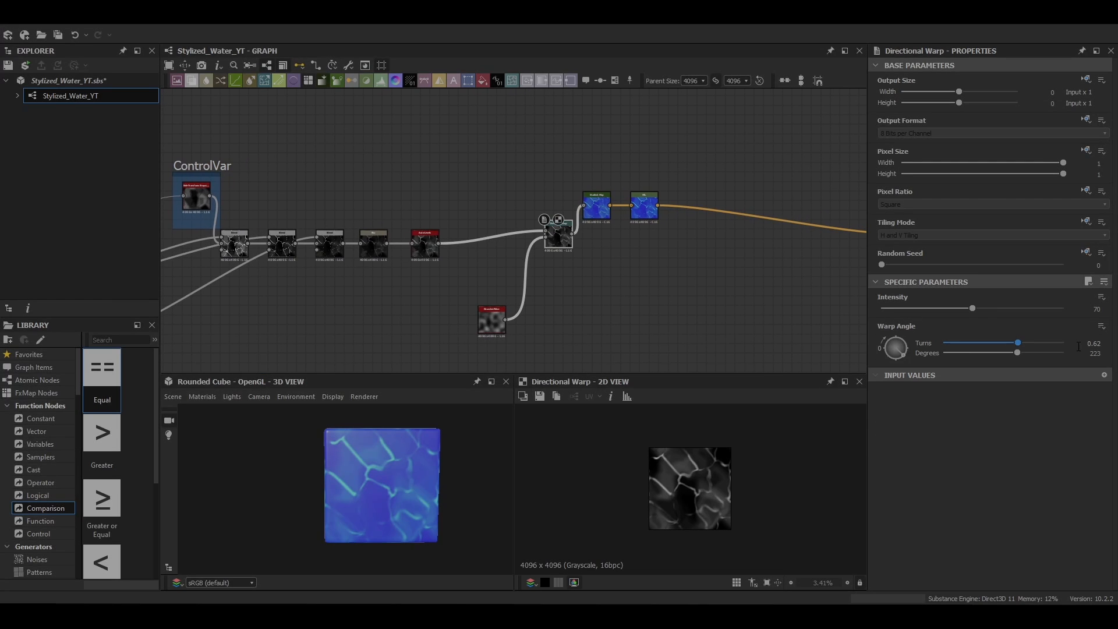
key("Return")
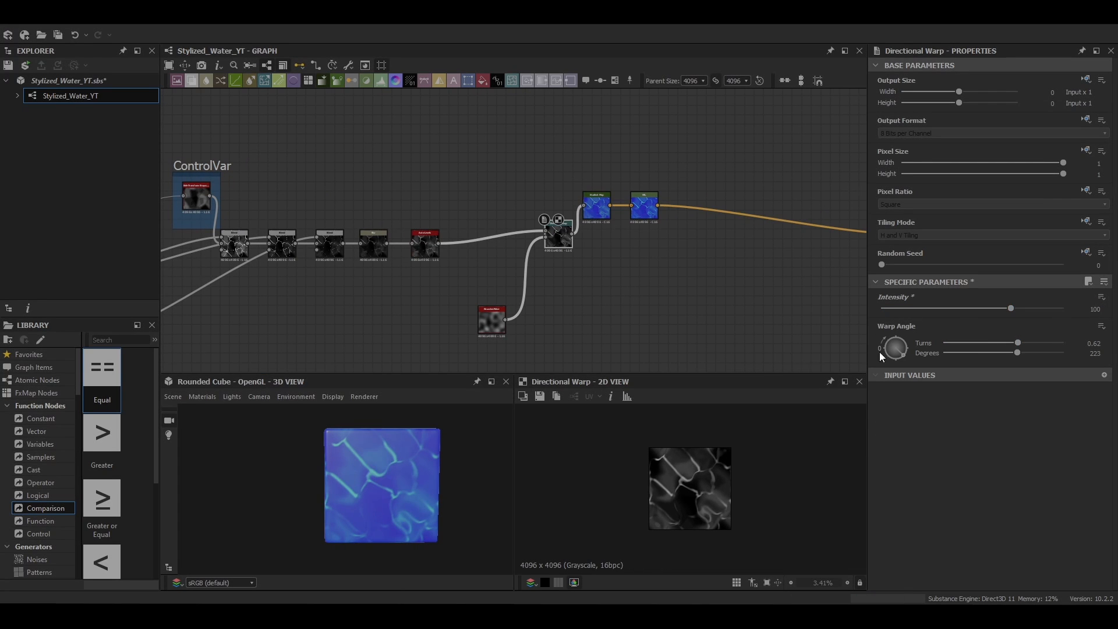
left_click_drag(880, 355, 893, 354)
Step: Set the Opacity of the second Blend node in the final blend chain to 0.43
middle_click_drag(278, 300, 808, 294)
scroll(361, 291, "down", 2)
scroll(719, 270, "up", 4)
double_click(595, 244)
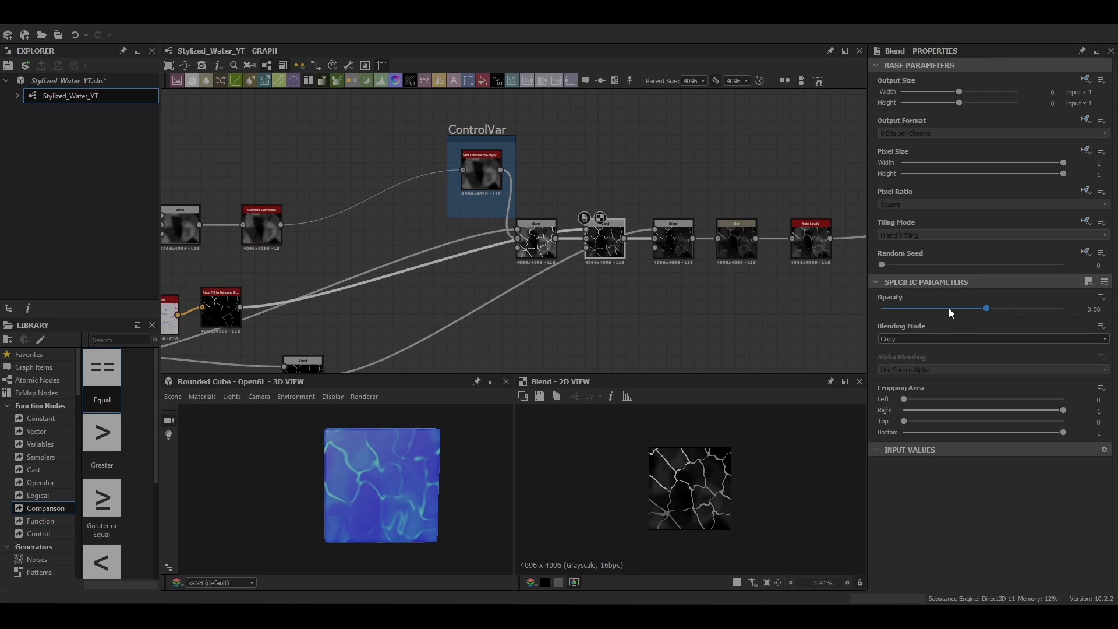
left_click(959, 306)
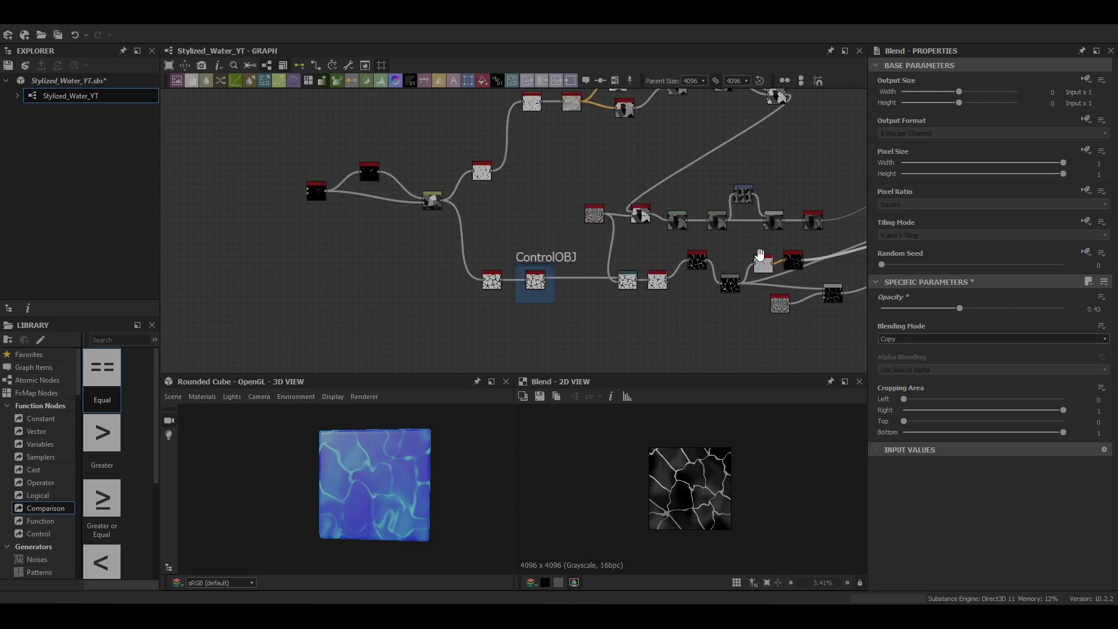
Step: Set the Splatter Circular node's Pattern Amount to 19 and try other Random Seed values
middle_click_drag(307, 191, 460, 168)
left_click(460, 169)
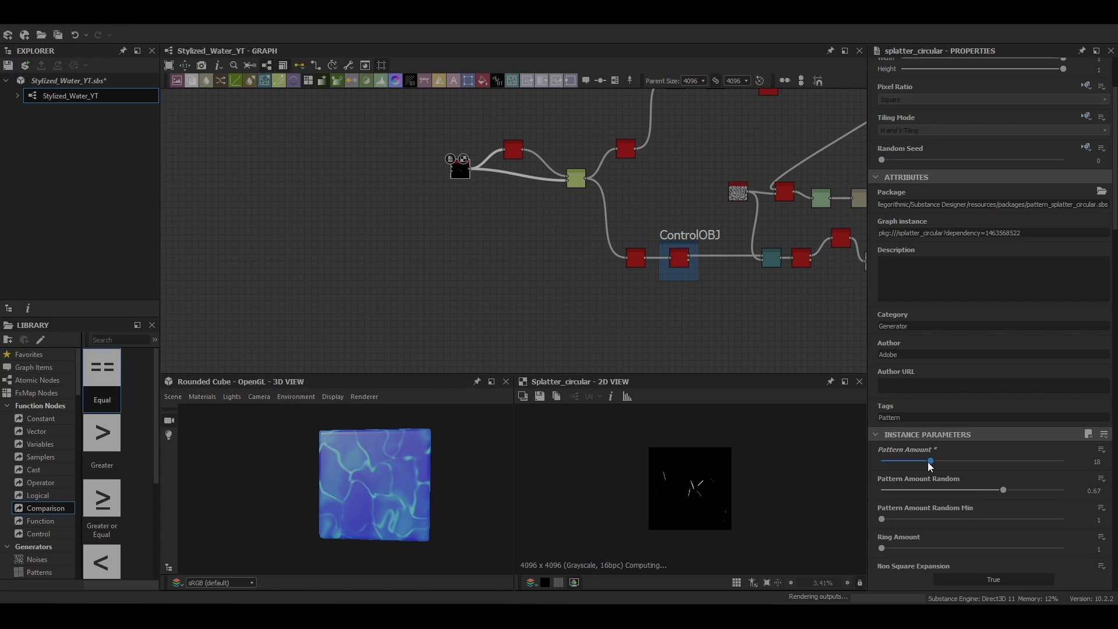
left_click_drag(928, 464, 932, 464)
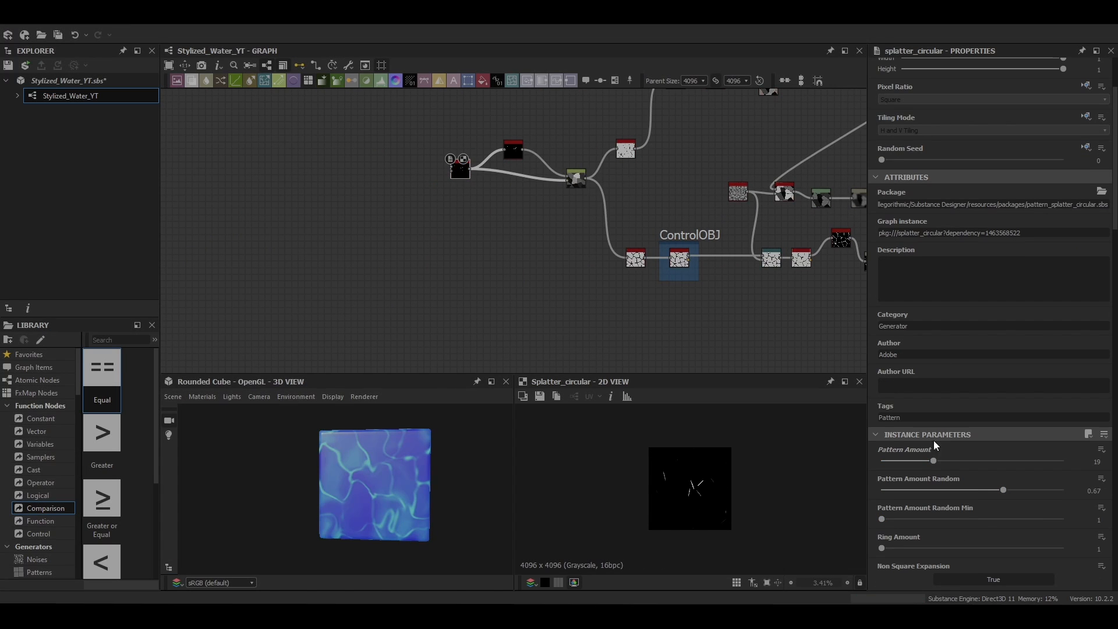
left_click_drag(882, 160, 951, 161)
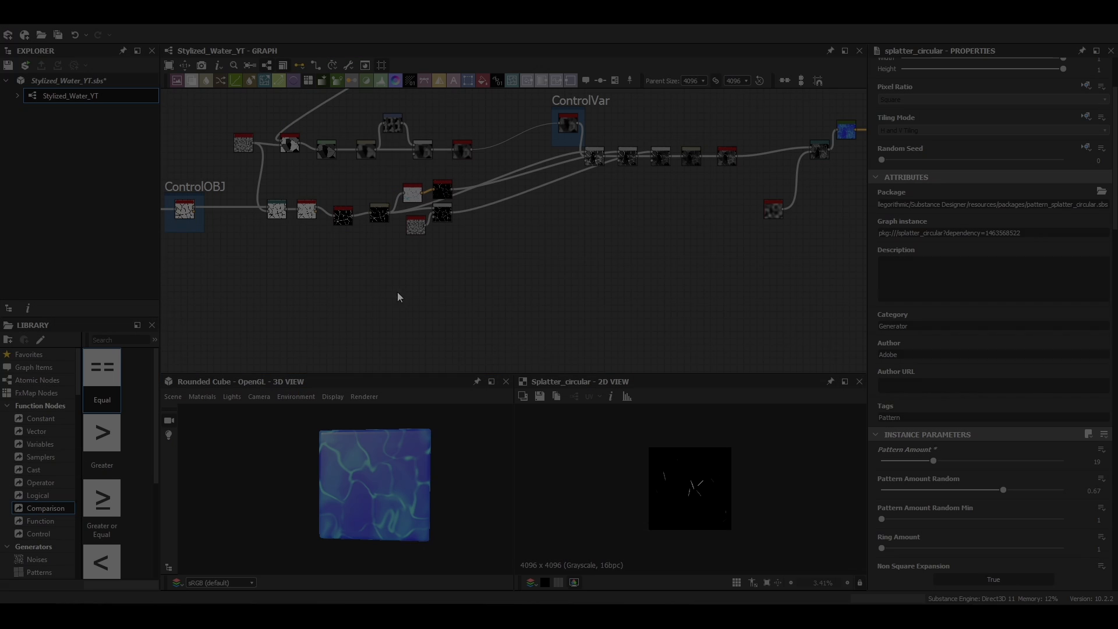
Step: Add a Distance node in the empty space below the crack line nodes
key("space")
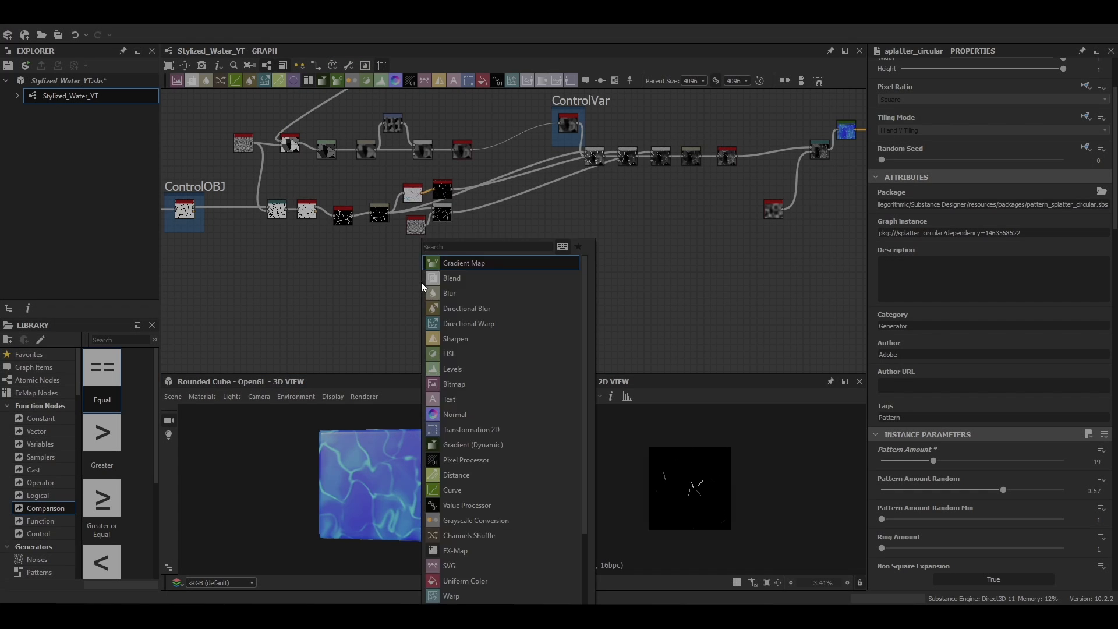
type("6")
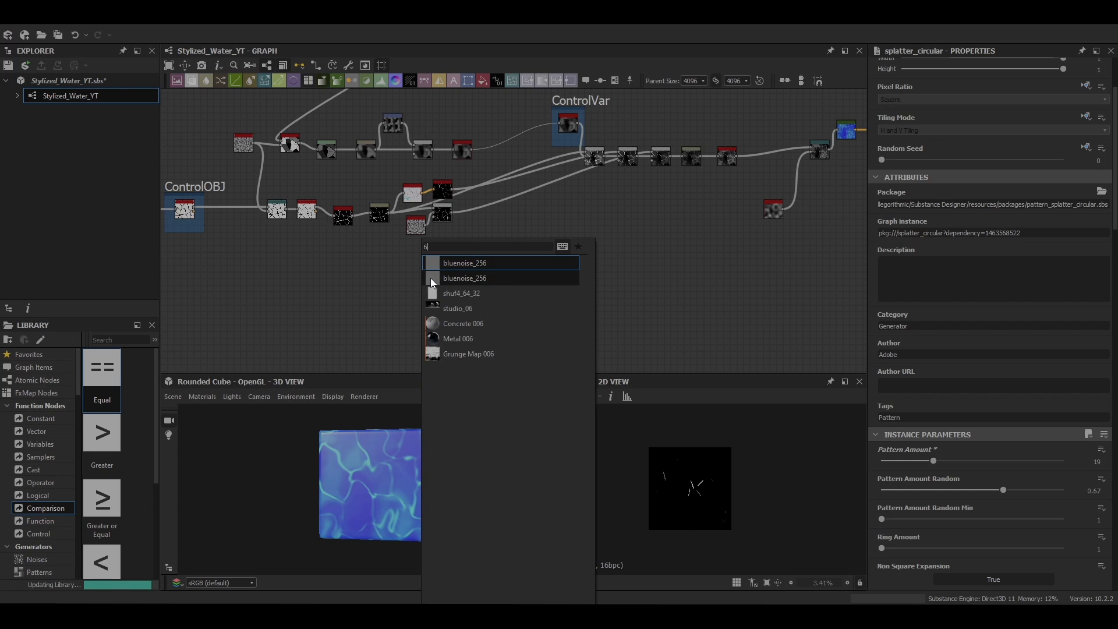
key("BackSpace")
type("dis")
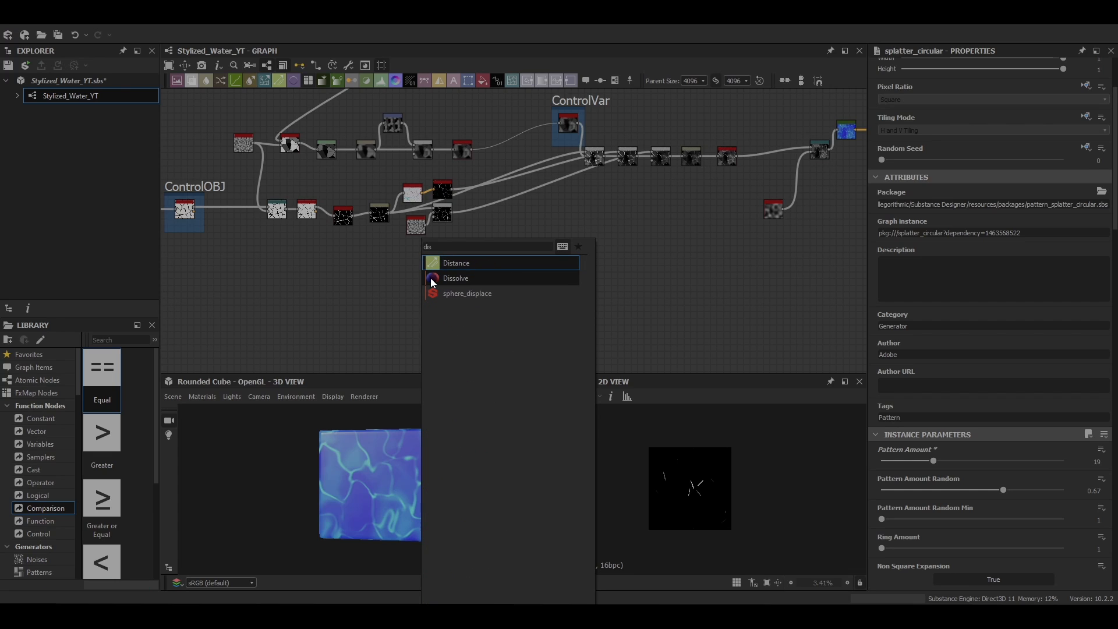
key("Return")
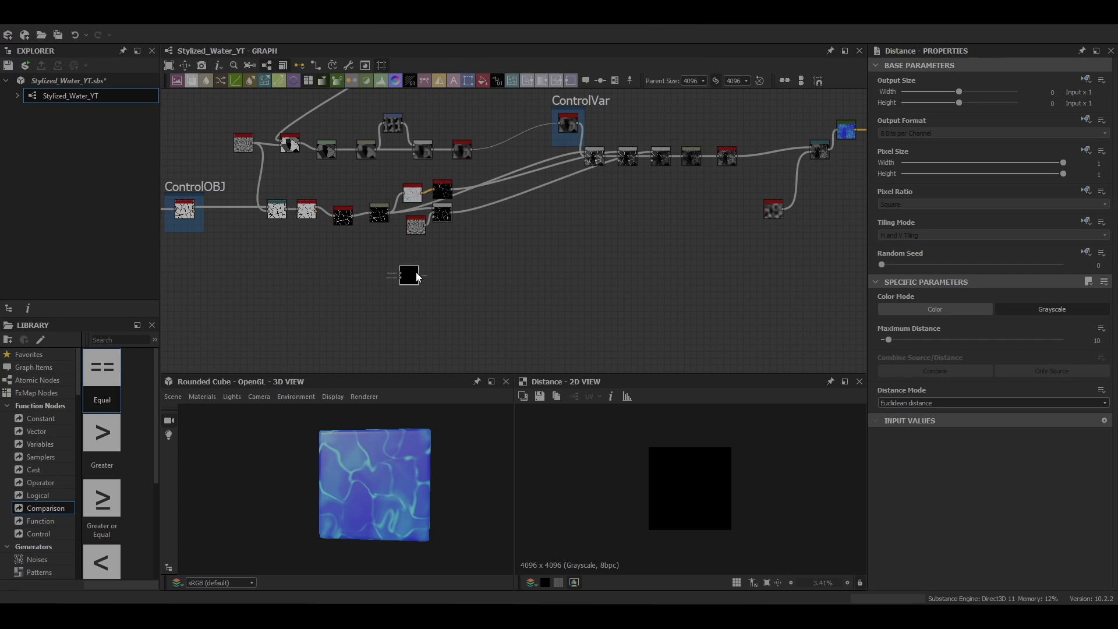
left_click_drag(418, 277, 397, 262)
Step: Frame the crack line nodes from Invert Grayscale to the Perlin Noise blend and title the frame Shape2A
left_click_drag(466, 168, 334, 231)
right_click(336, 239)
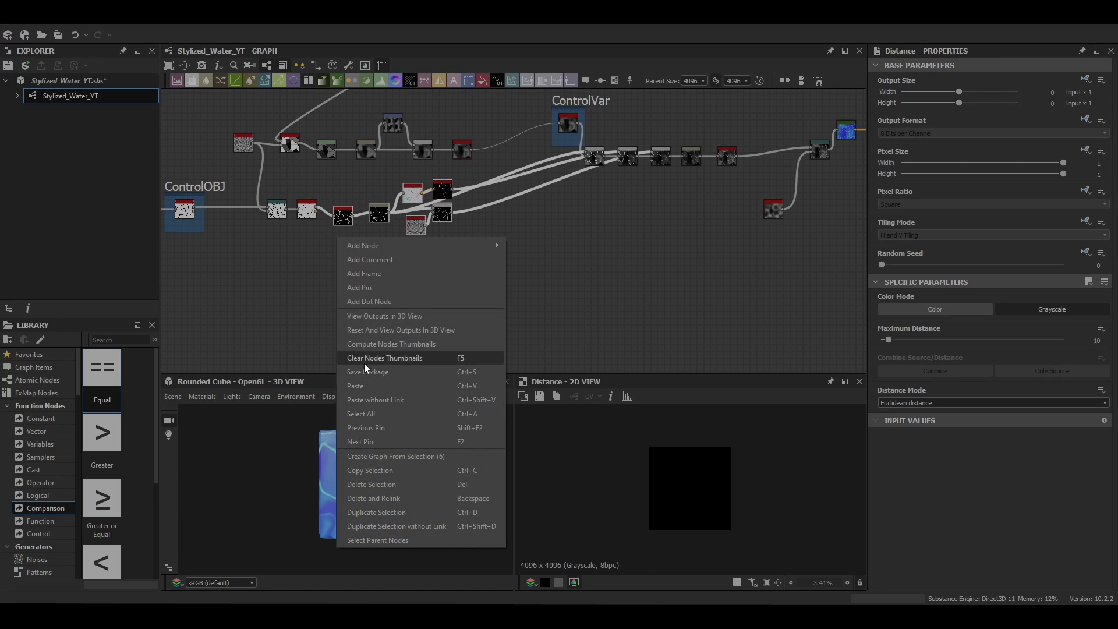
left_click(364, 273)
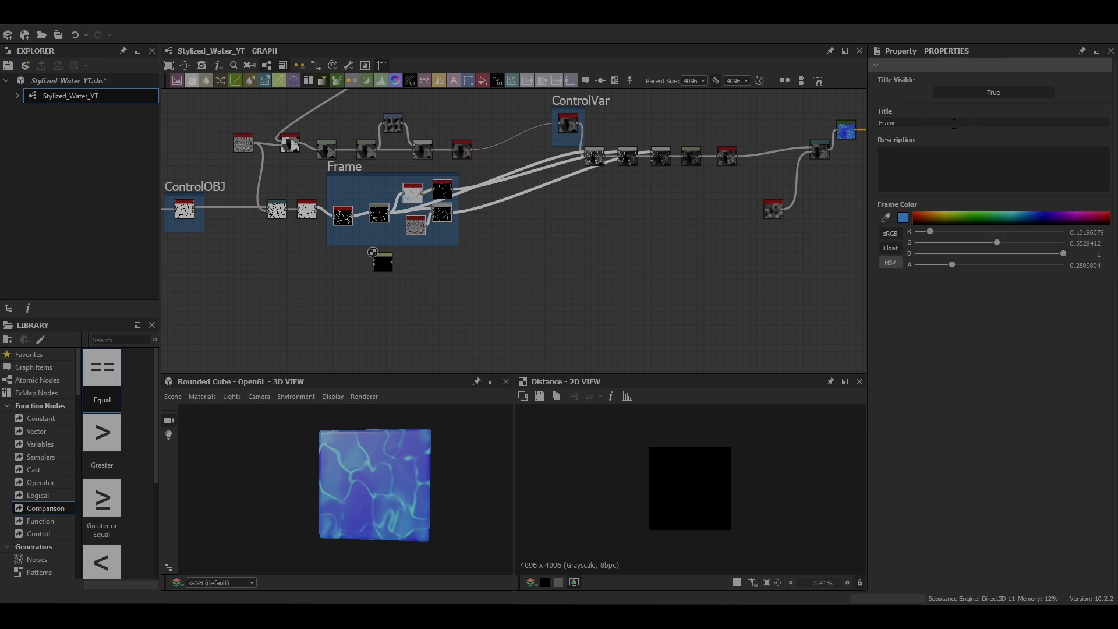
double_click(953, 123)
type("Shape2A")
Step: Connect the Invert Grayscale output to the Distance node's Mask Input and the Bevel height output to its Source Input
left_click(374, 269)
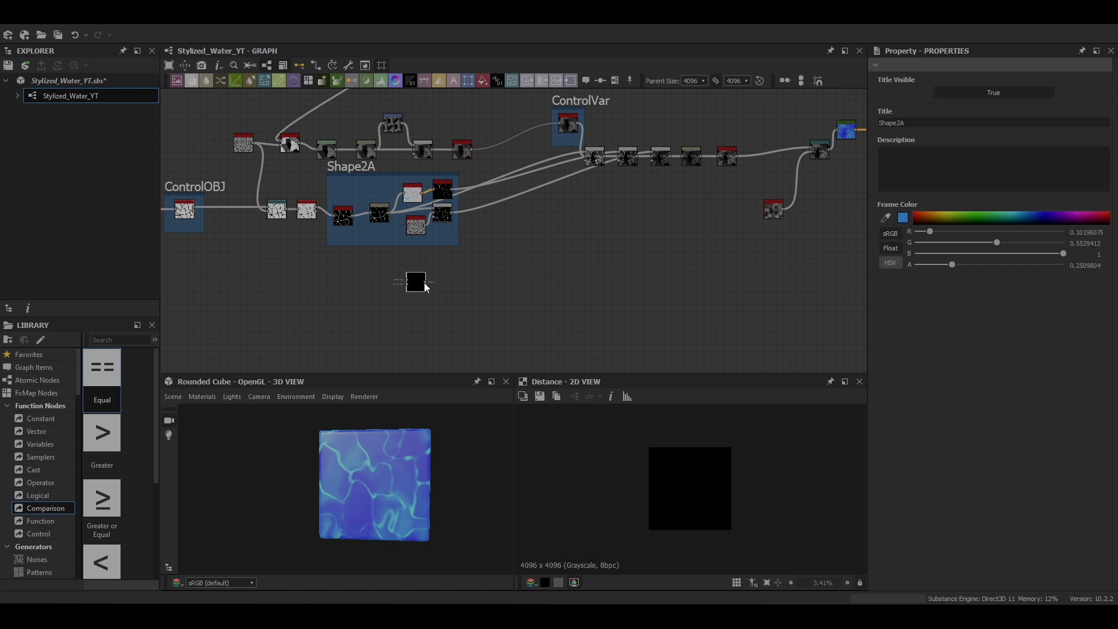
left_click(400, 255)
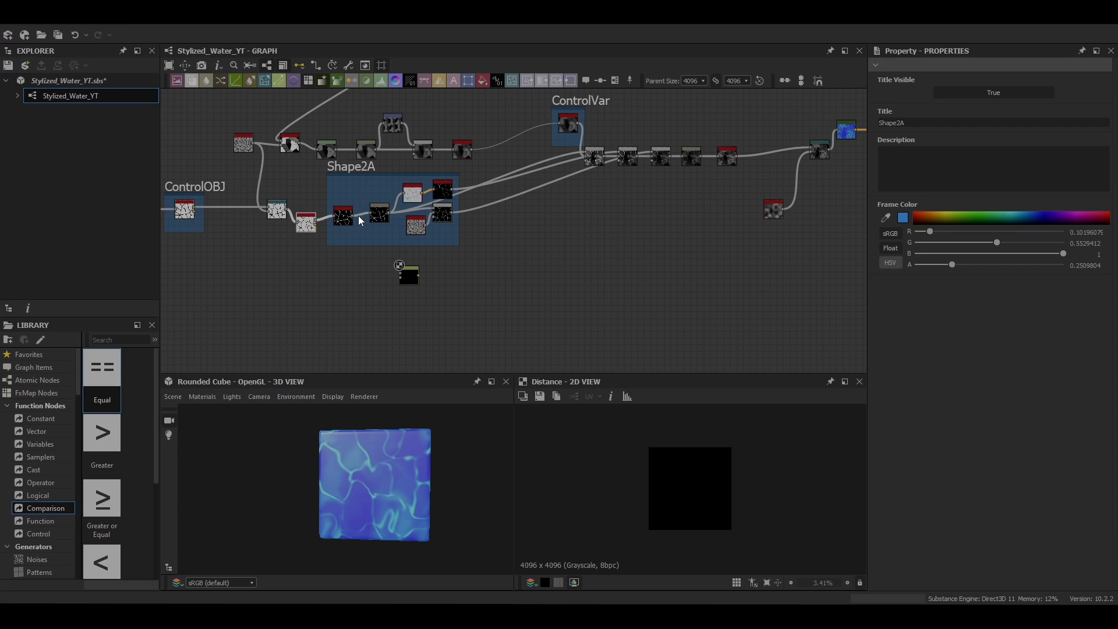
left_click_drag(353, 216, 409, 278)
scroll(396, 267, "up", 5)
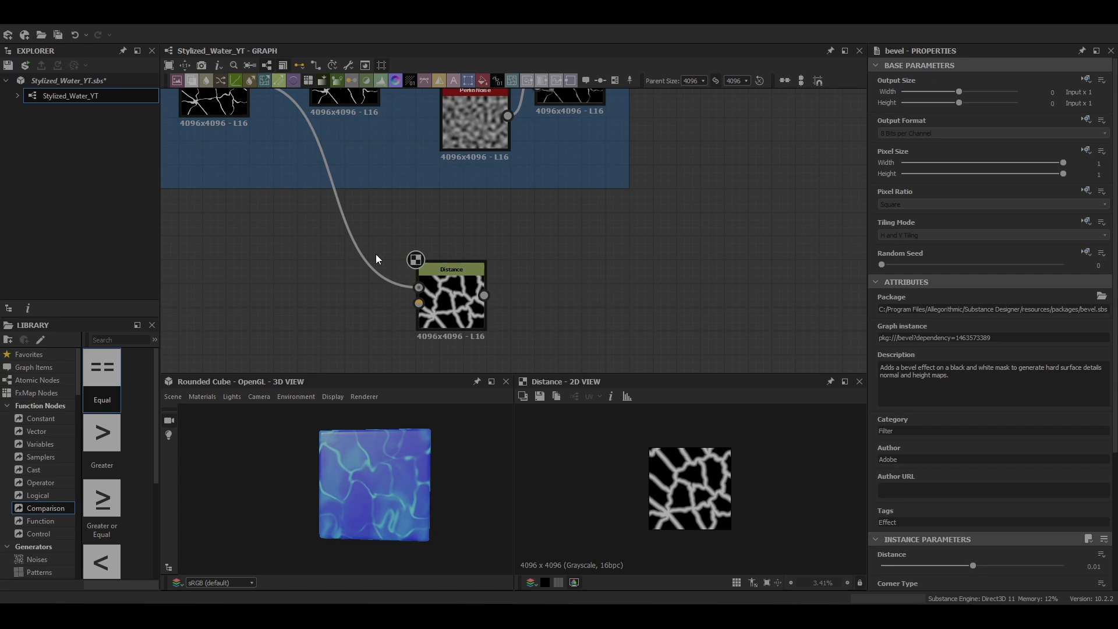
middle_click_drag(290, 119, 364, 173)
scroll(269, 171, "down", 1)
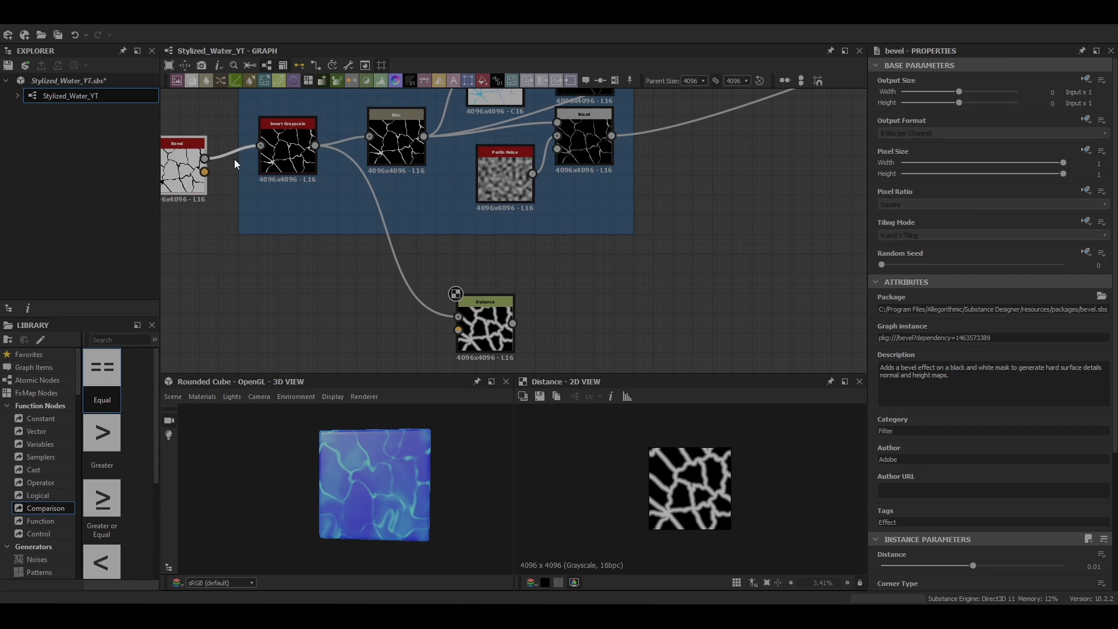
left_click_drag(203, 158, 458, 329)
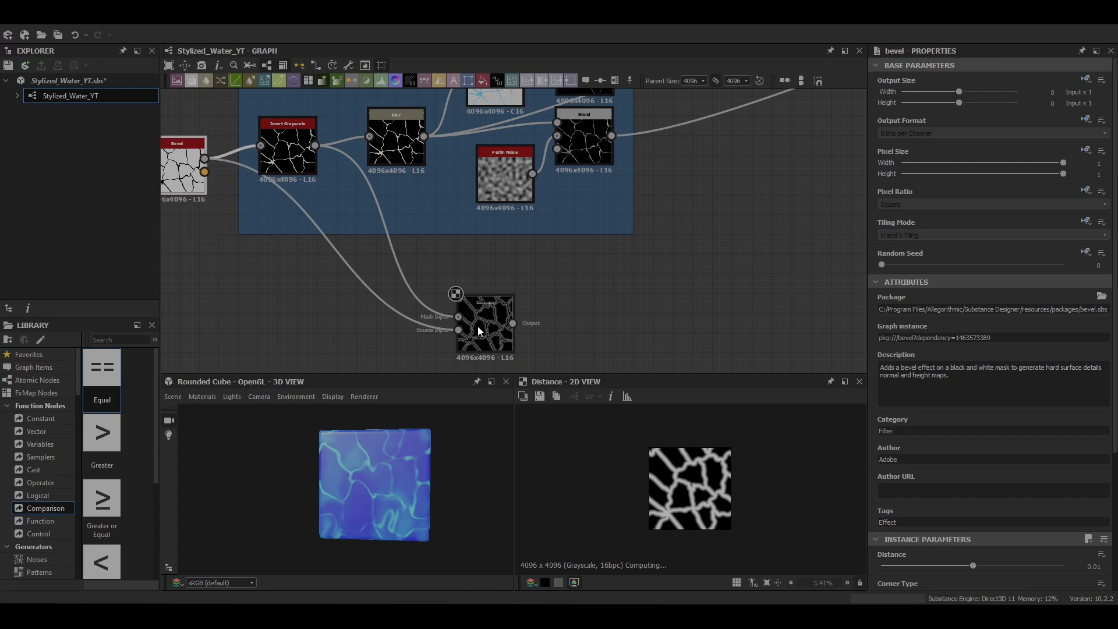
Step: Try raising the Bevel node's Distance to 1
scroll(690, 504, "up", 10)
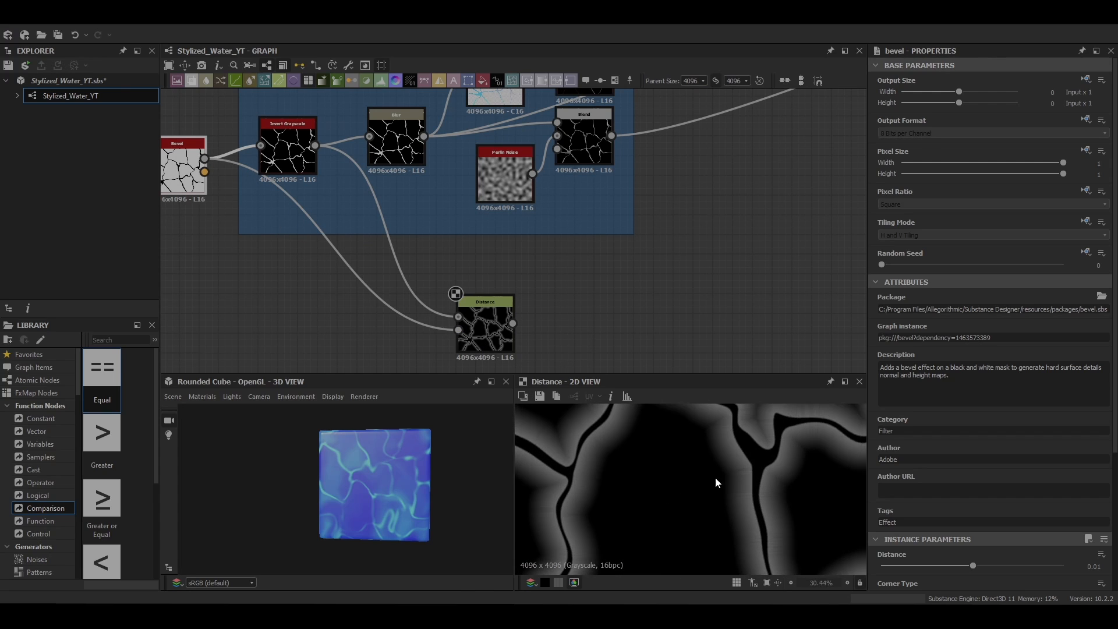
middle_click_drag(666, 505, 654, 515)
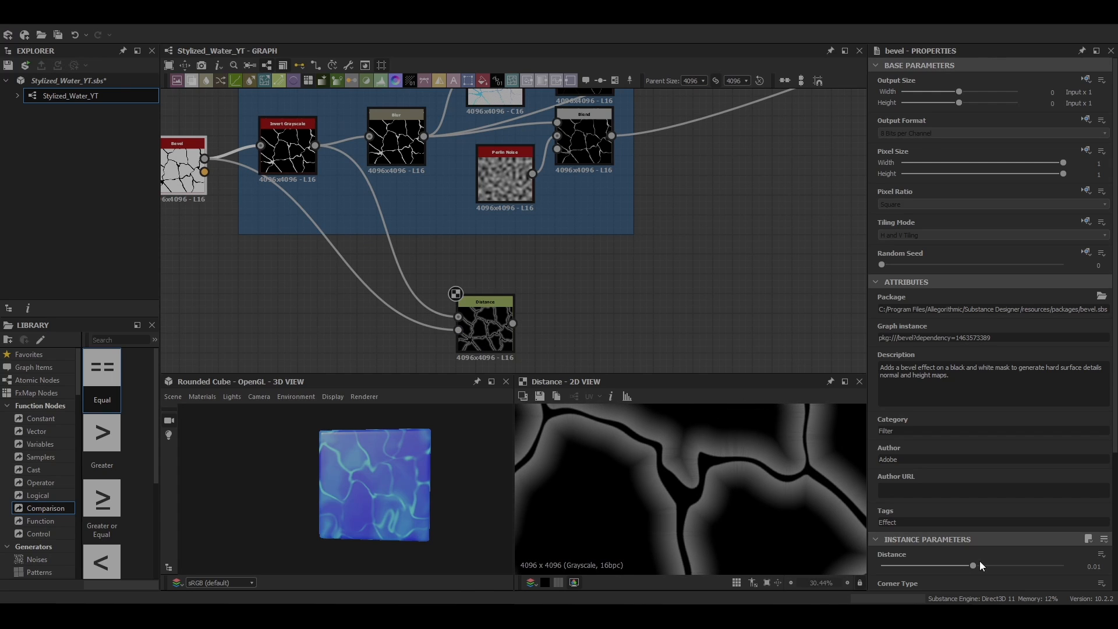
left_click_drag(979, 564, 1054, 572)
scroll(1008, 498, "down", 3)
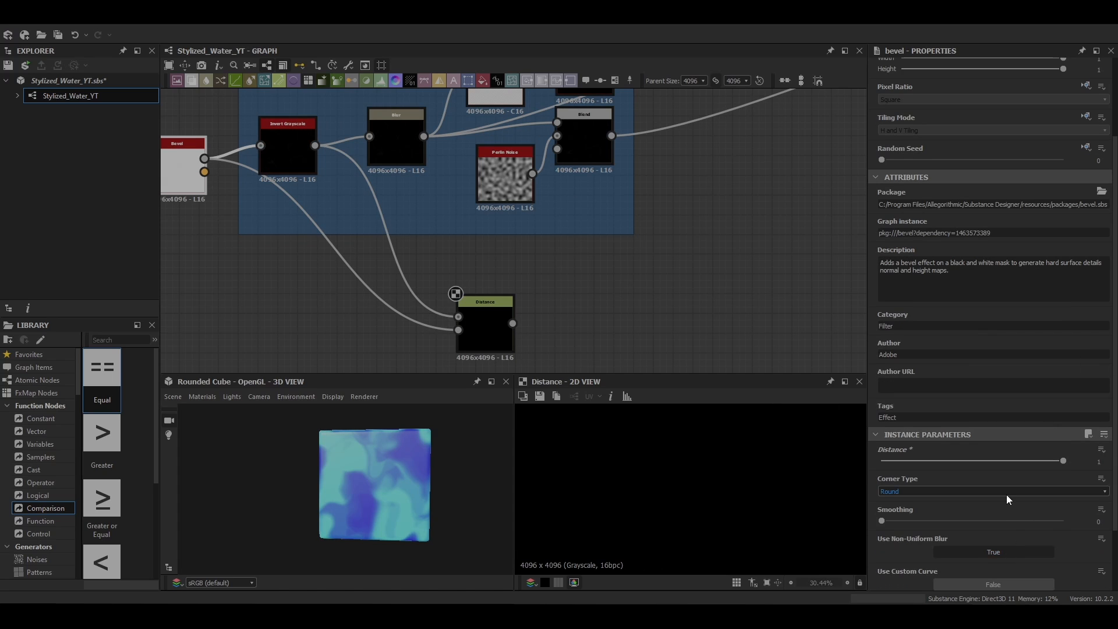
scroll(1038, 469, "down", 2)
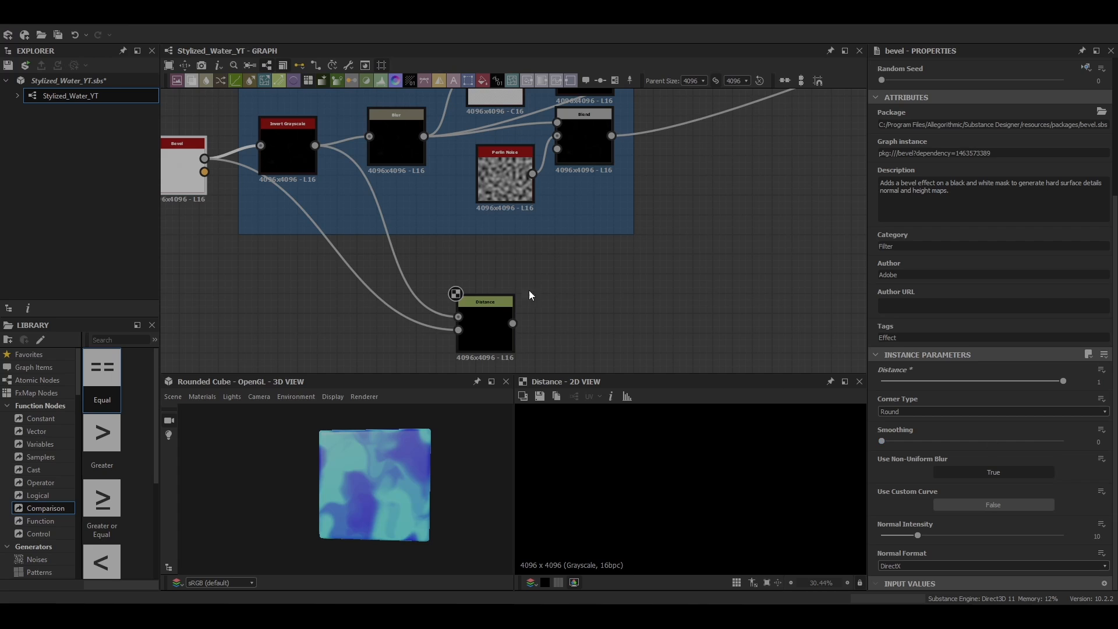
left_click(477, 318)
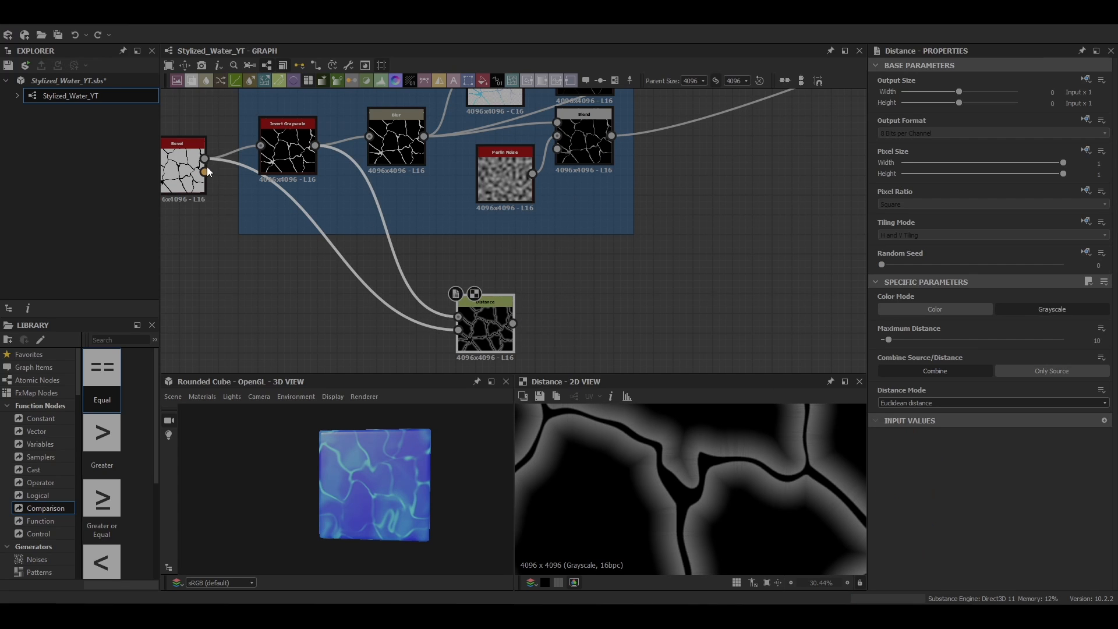
Step: Set the Distance node's Maximum Distance to 1.5
left_click(189, 169)
left_click(288, 148)
left_click(485, 328)
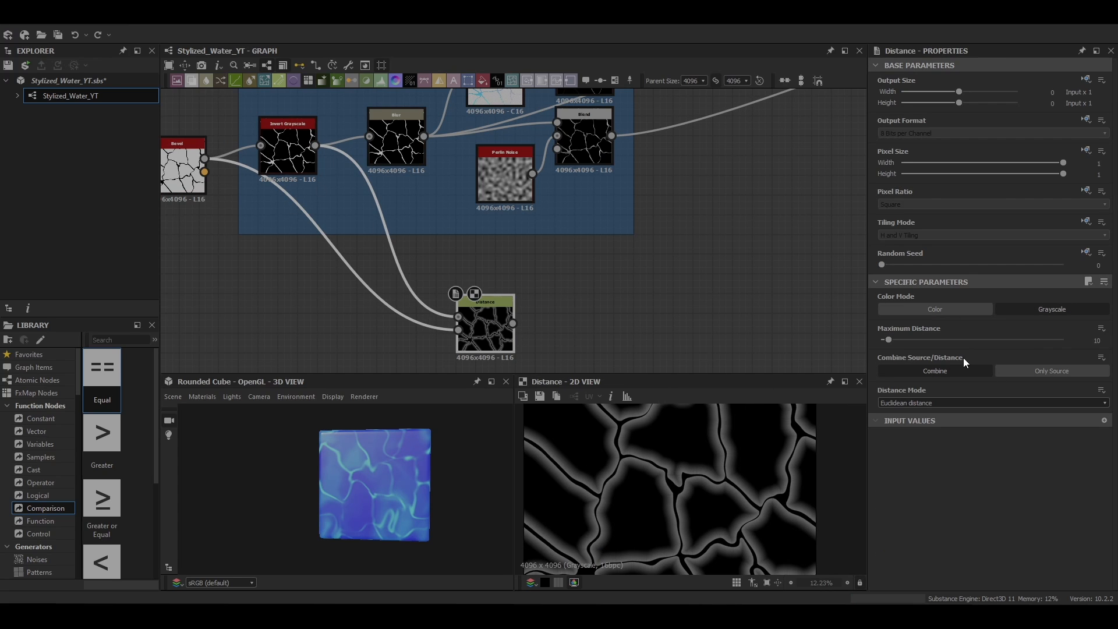
left_click_drag(888, 340, 882, 341)
scroll(706, 499, "up", 4)
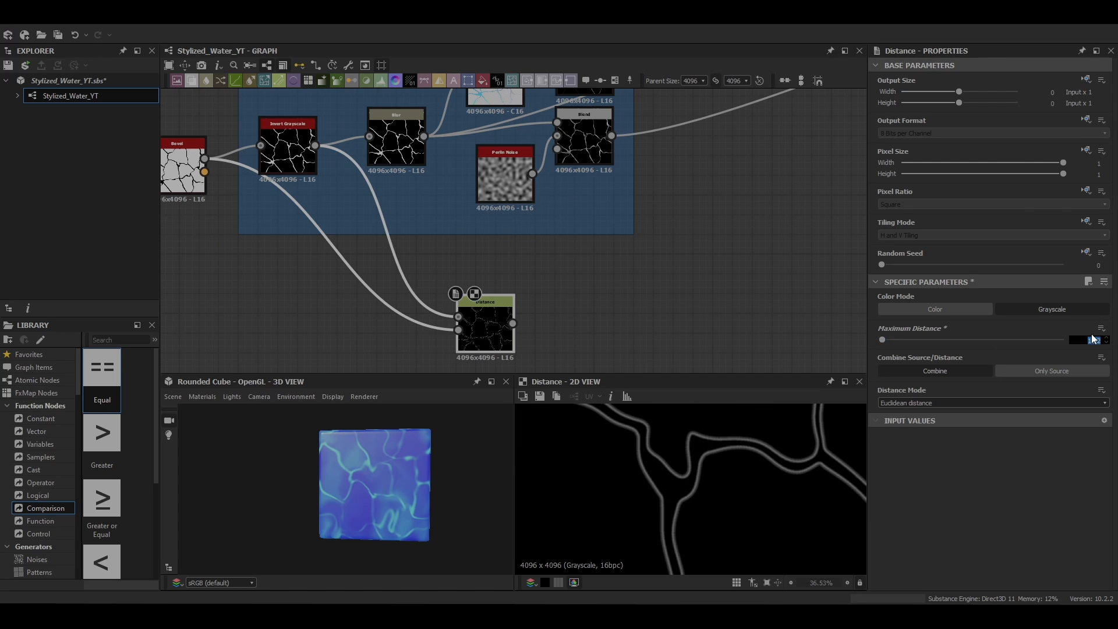
key("Return")
Step: Examine the thickness and smoothness of the Distance node's crack outlines in the 2D preview
scroll(719, 464, "up", 3)
scroll(668, 468, "up", 4)
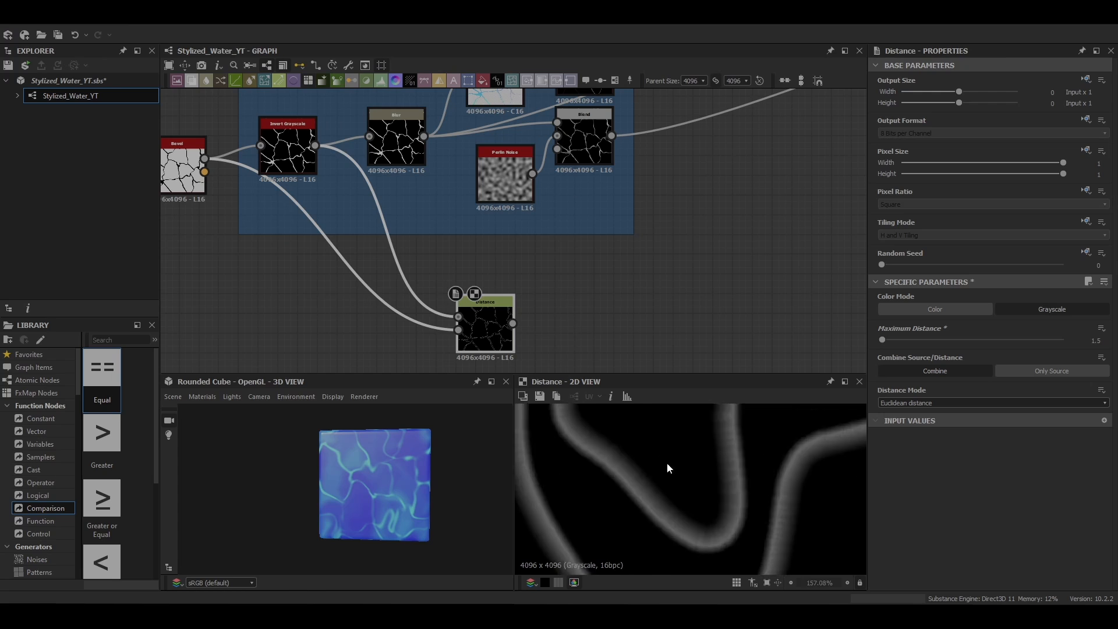
scroll(668, 467, "down", 5)
middle_click_drag(623, 473, 692, 550)
scroll(716, 534, "down", 13)
scroll(737, 517, "up", 3)
middle_click_drag(529, 254, 409, 207)
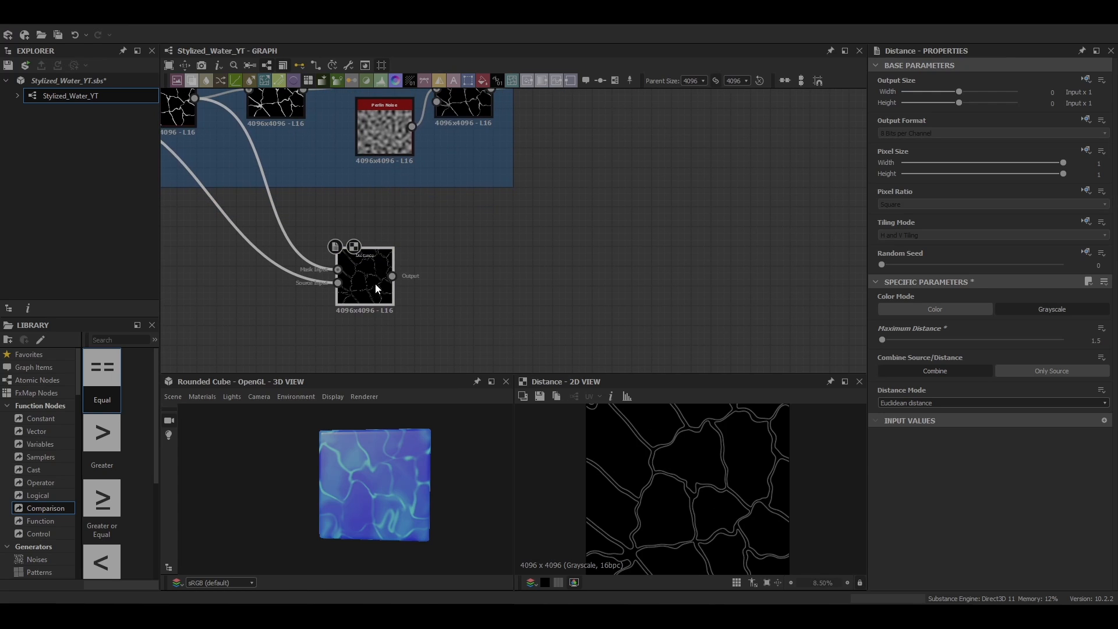
Step: Add a Blur node connected to the Distance node's output
key("space")
type("blo")
key("BackSpace")
key("BackSpace")
type("l")
left_click(384, 273)
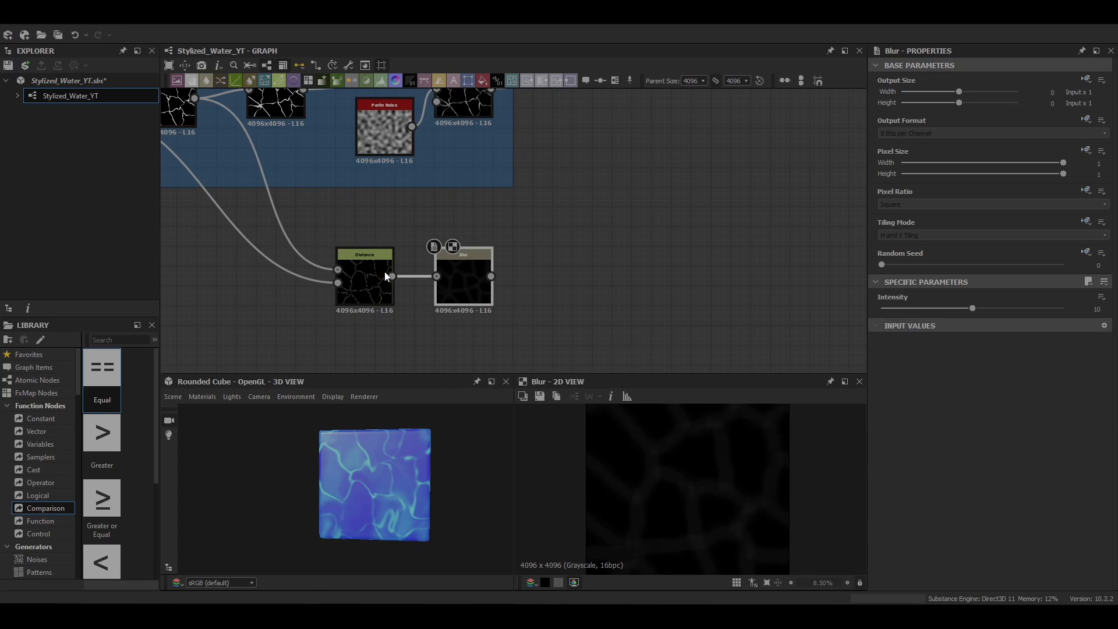
Step: Move the Blur node away from the Distance node and set its Intensity to about 1.21
left_click_drag(465, 278, 525, 317)
left_click_drag(971, 308, 896, 308)
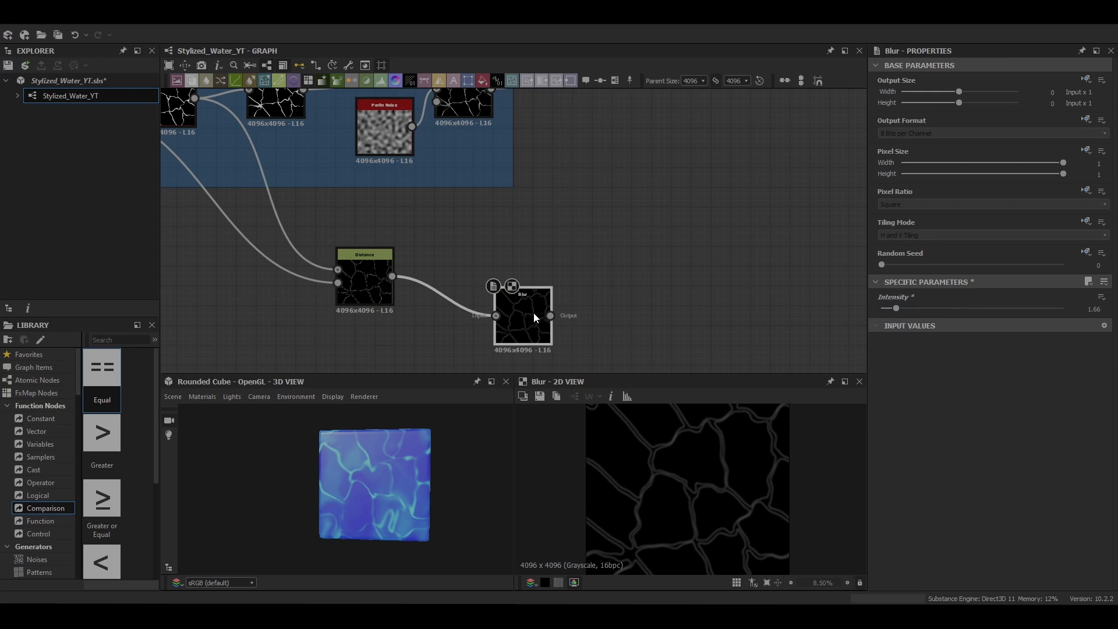
left_click_drag(534, 304, 537, 324)
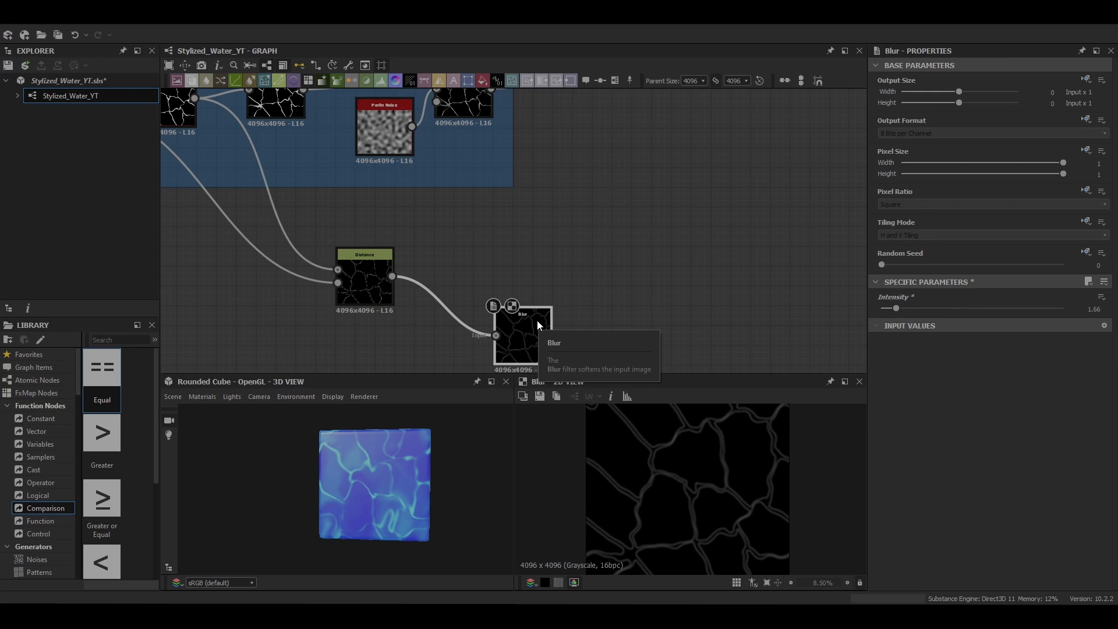
left_click_drag(897, 308, 894, 309)
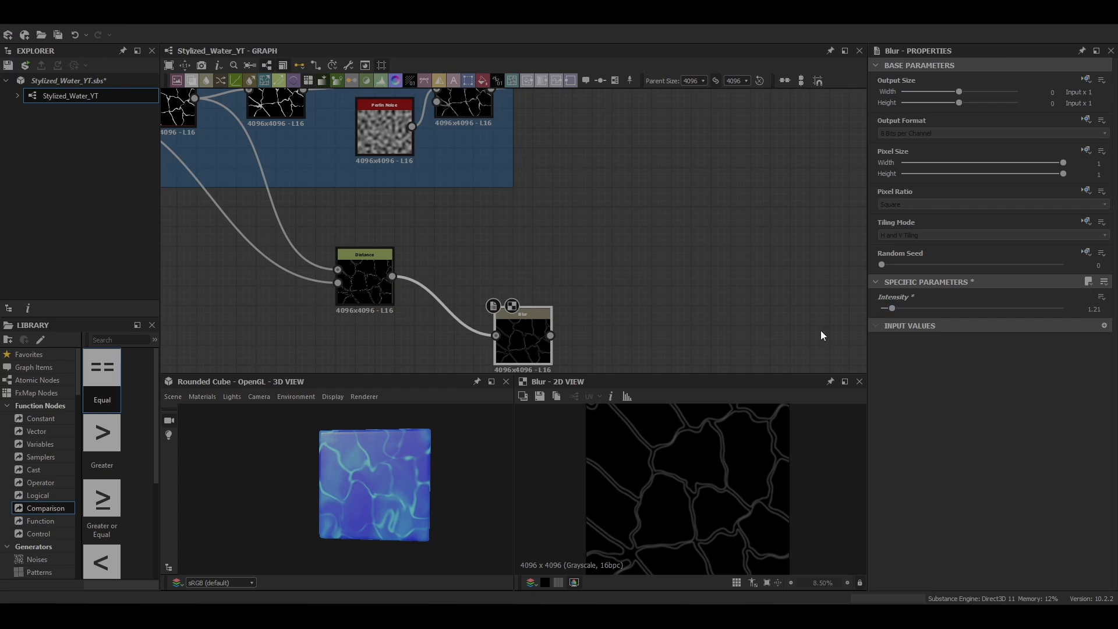
Step: Add a Histogram Scan node, connect the Distance output to its input, and set its Position to 1
middle_click_drag(684, 221, 570, 170)
key("space")
type("his")
left_click(599, 207)
left_click_drag(278, 225, 565, 172)
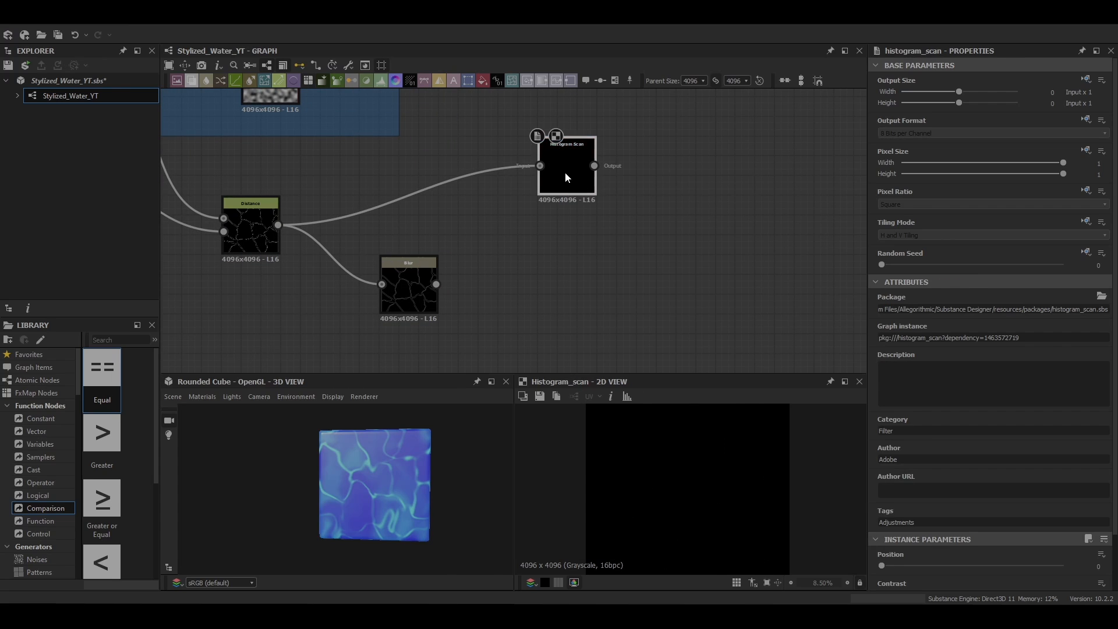
left_click_drag(883, 566, 1065, 566)
scroll(730, 499, "up", 5)
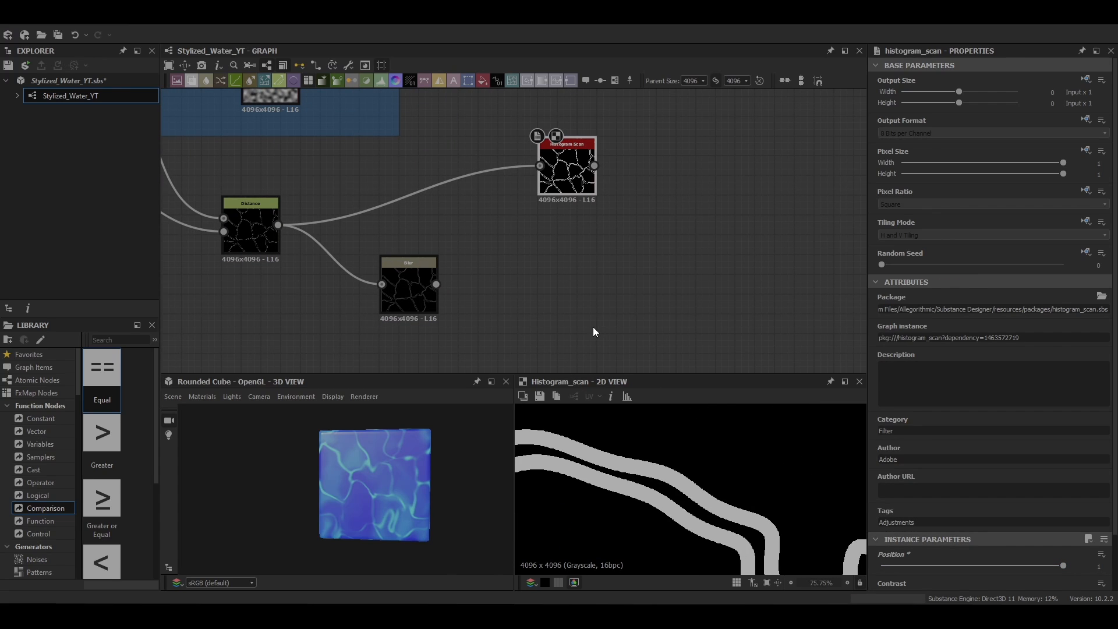
Step: Add a second Blur node connected to the Histogram Scan output and preview it in the 2D view
key("space")
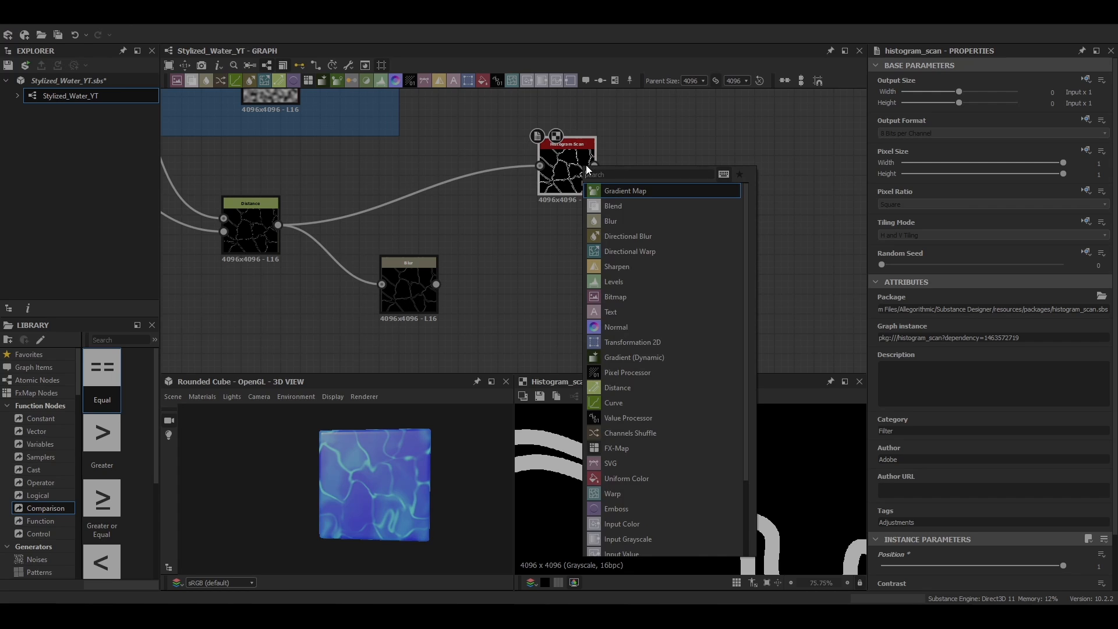
type("hi")
key("BackSpace")
key("BackSpace")
left_click(606, 222)
double_click(666, 170)
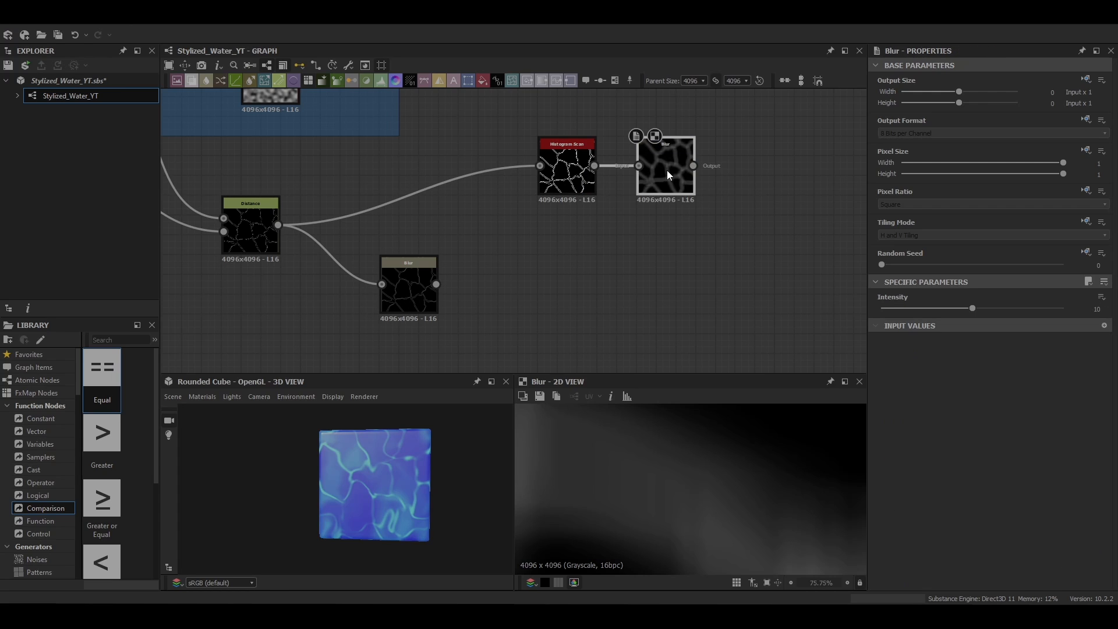
Step: Set the Intensity of the Blur node after the Histogram Scan to about 1.95
left_click_drag(972, 307, 896, 307)
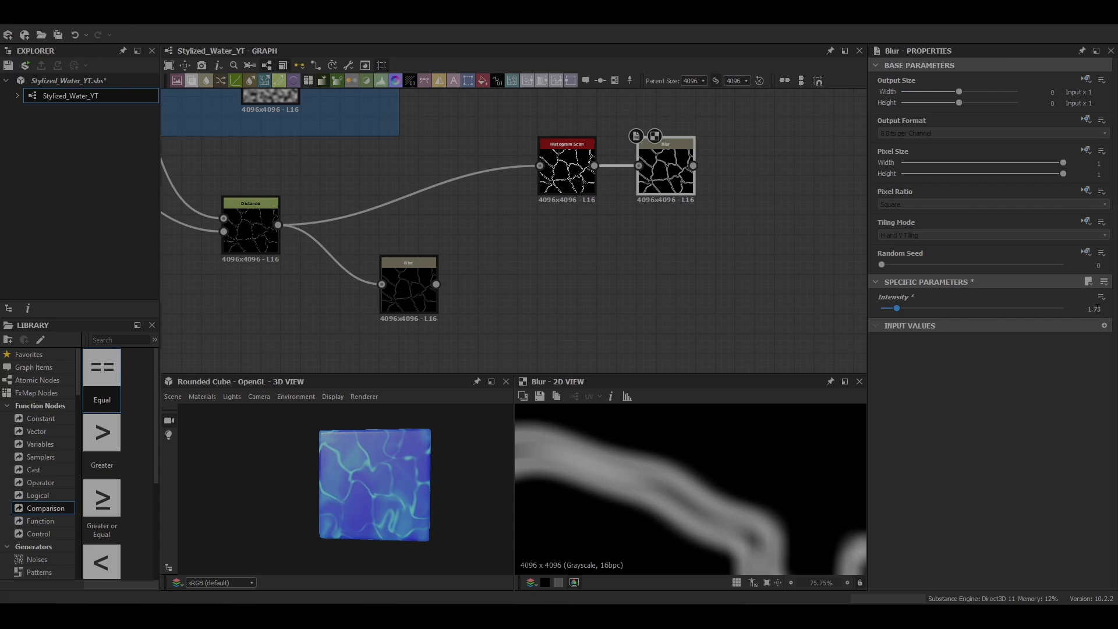
key("Return")
scroll(691, 489, "down", 5)
left_click(899, 309)
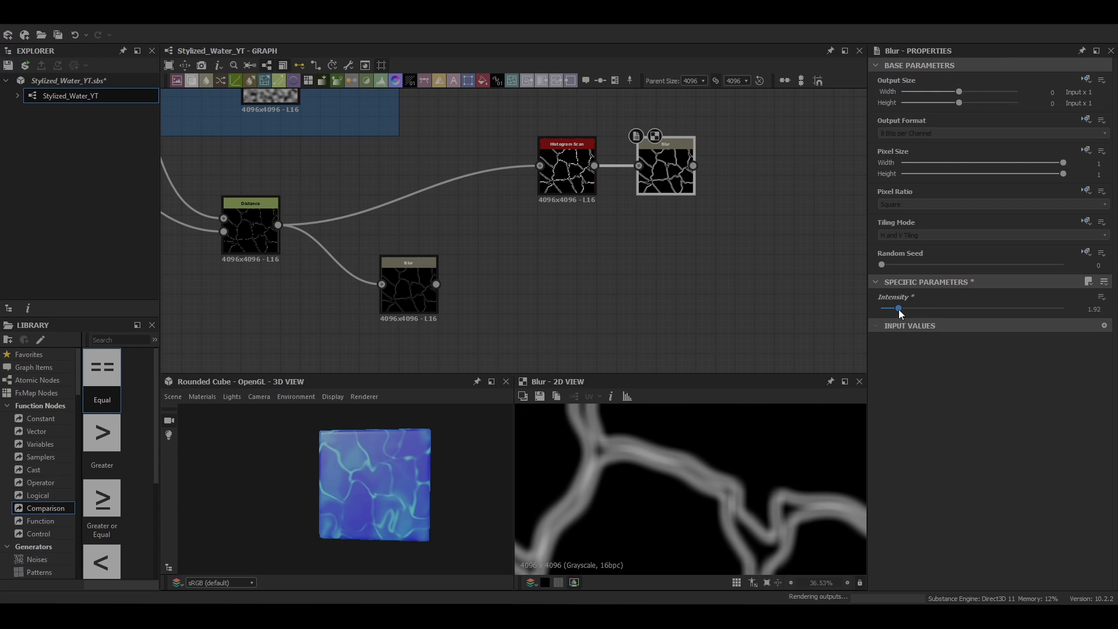
left_click(1105, 306)
left_click(1106, 306)
left_click(1106, 306)
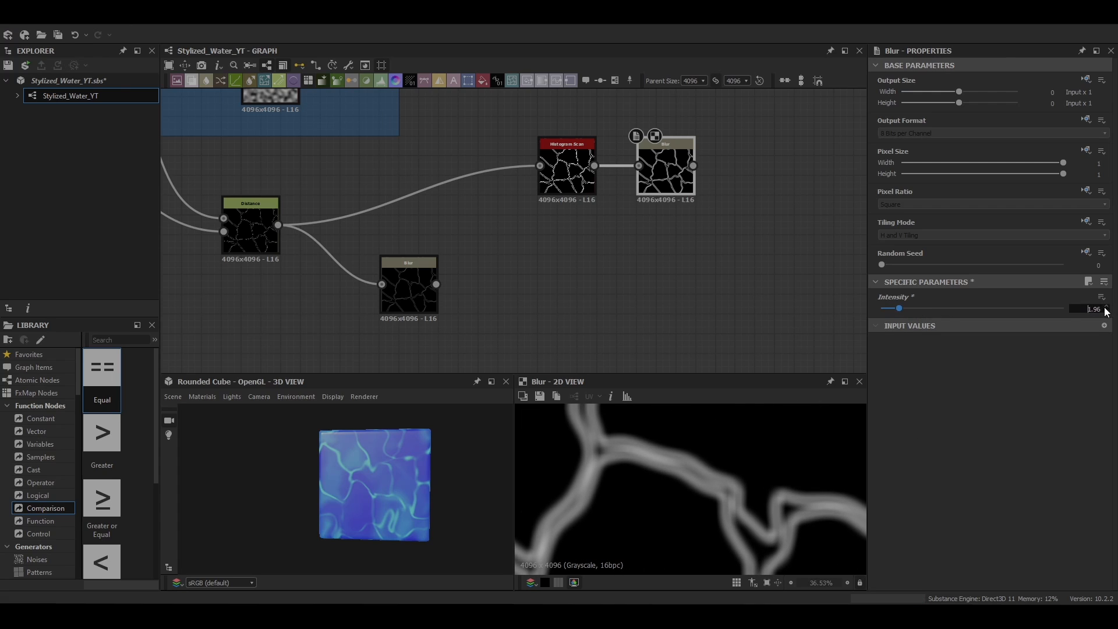
scroll(700, 514, "down", 5)
scroll(561, 229, "down", 3)
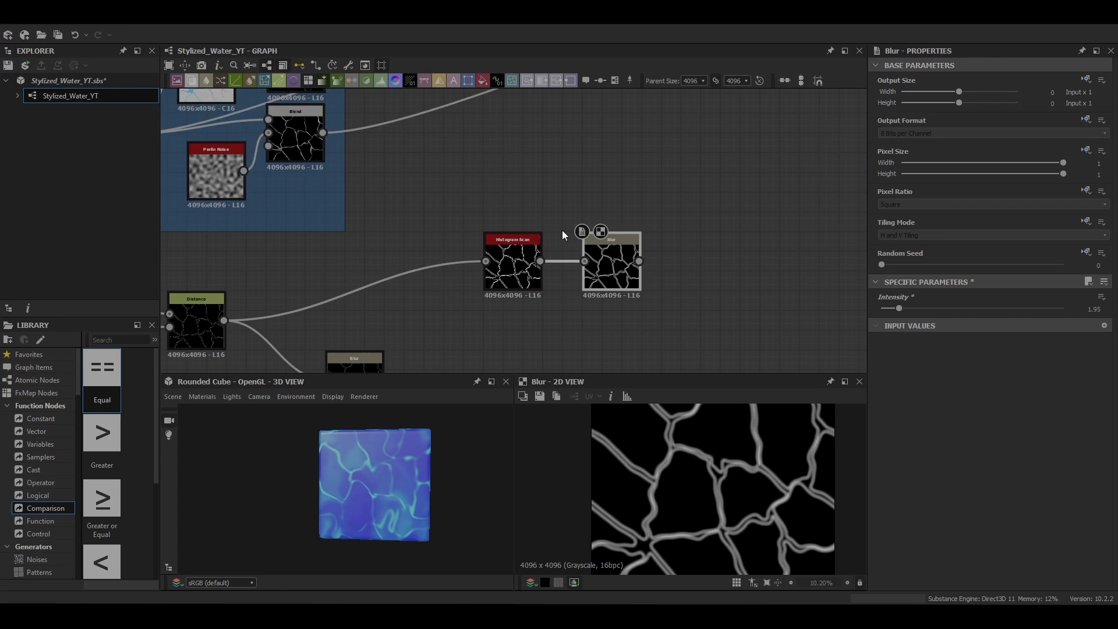
Step: Frame the Histogram Scan node and its Blur node, and title the frame "Blend Mask"
right_click(618, 255)
left_click(675, 307)
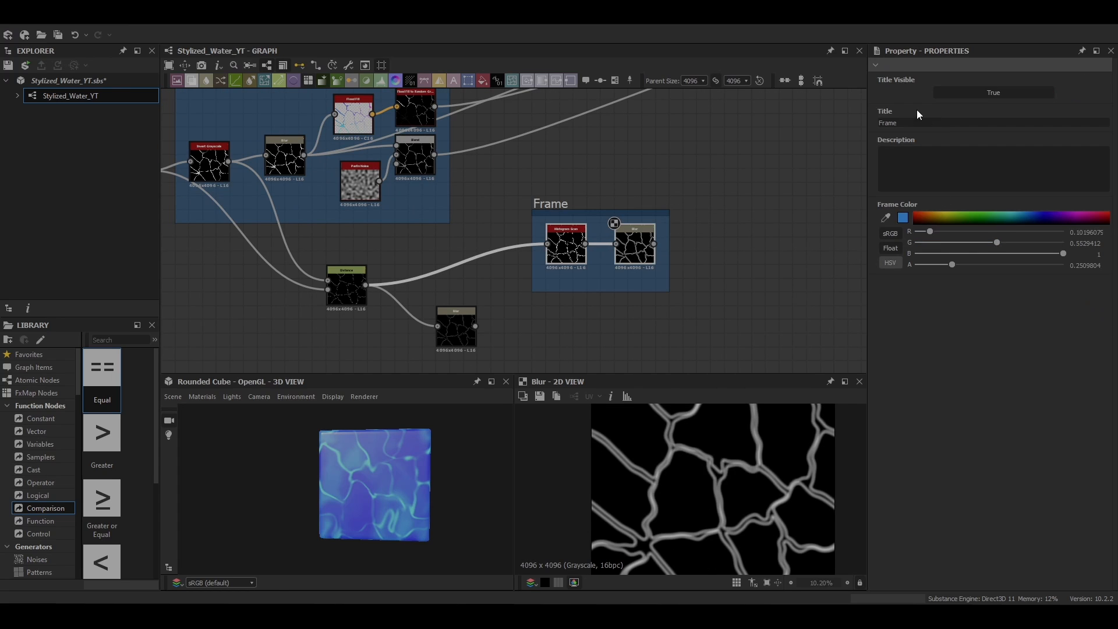
key("BackSpace")
type("bLEND mASK")
key("Return")
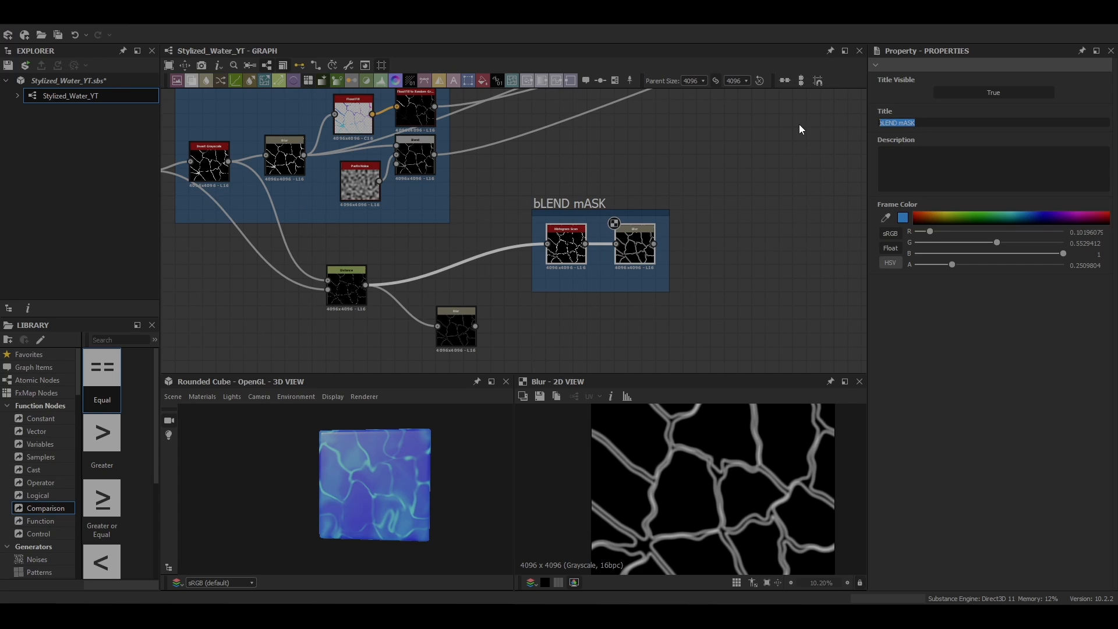
type("Blend Mask")
key("Return")
Step: Insert a Blend node on the link leading into the Directional Warp node
scroll(844, 273, "down", 2)
middle_click_drag(840, 201, 612, 227)
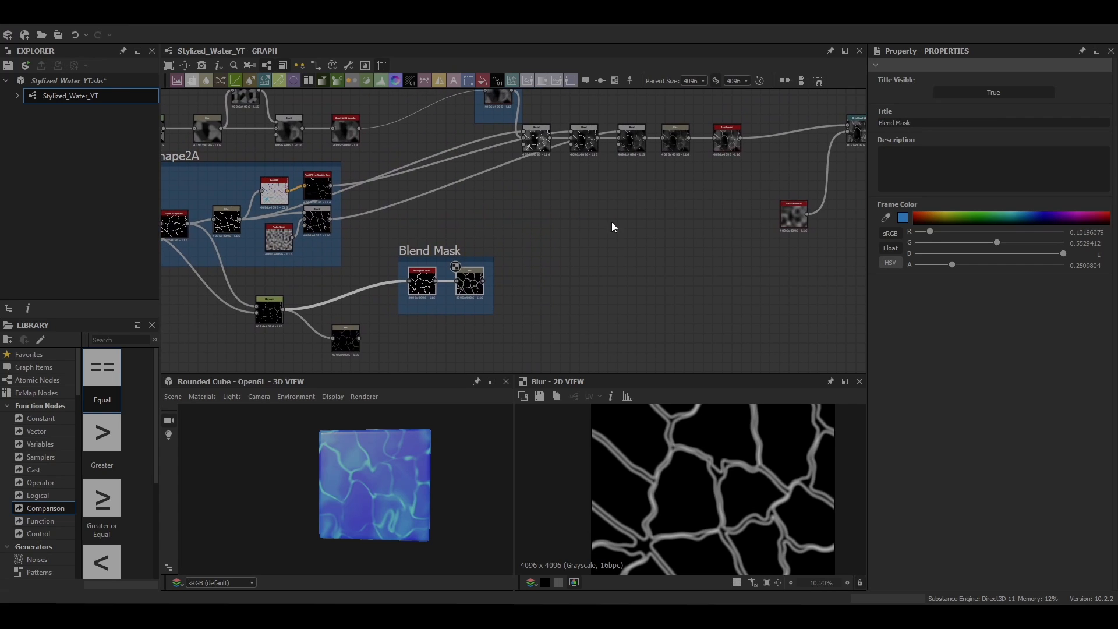
middle_click_drag(687, 93, 645, 109)
left_click(722, 154)
key("space")
left_click(755, 188)
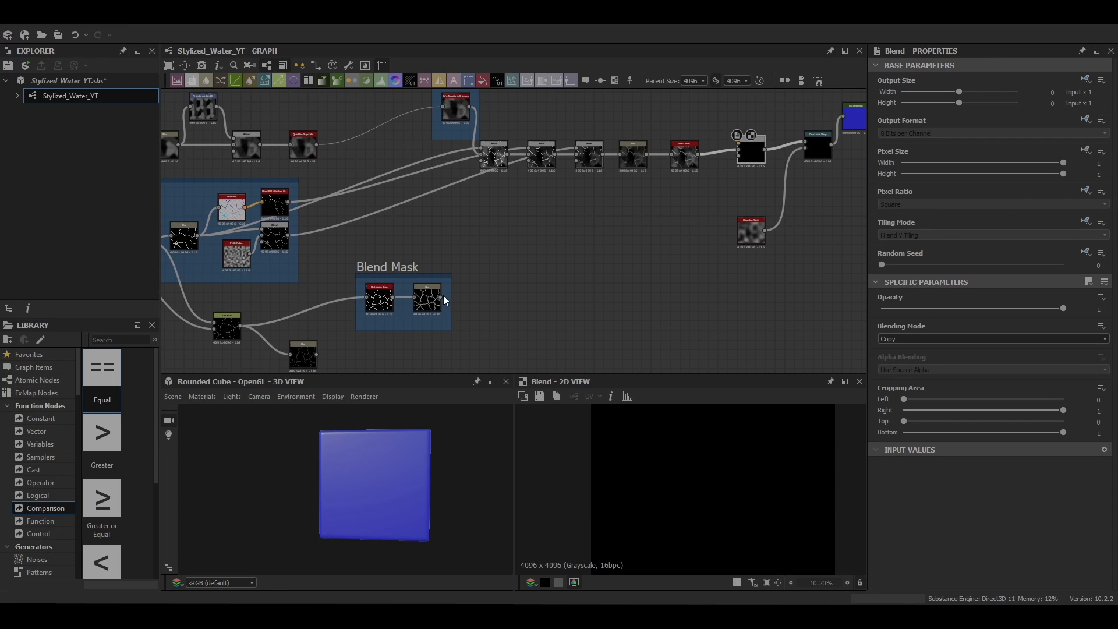
Step: Connect the Blend Mask frame's Blur output to the new Blend node's Opacity input and the Distance node's Blur to its Foreground
left_click_drag(441, 297, 738, 156)
middle_click_drag(646, 232, 624, 214)
left_click_drag(295, 338, 715, 126)
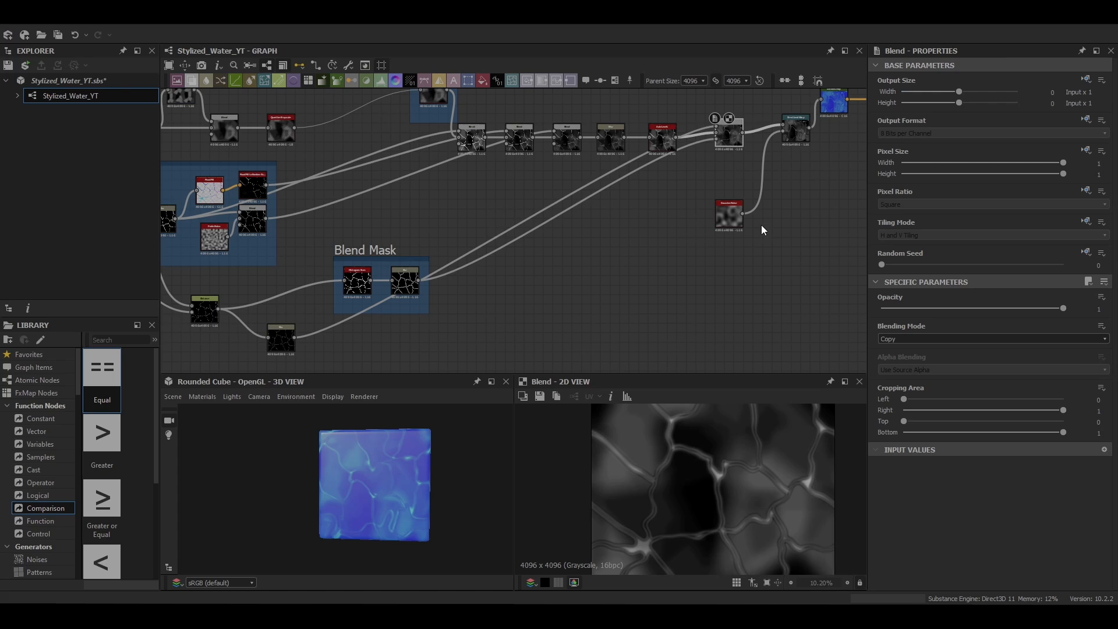
scroll(666, 523, "down", 3)
scroll(688, 516, "up", 3)
Step: Set the new Blend node's Blending Mode to Min (Darken) and inspect the cracks on the 3D model
scroll(336, 469, "up", 6)
scroll(422, 496, "down", 4)
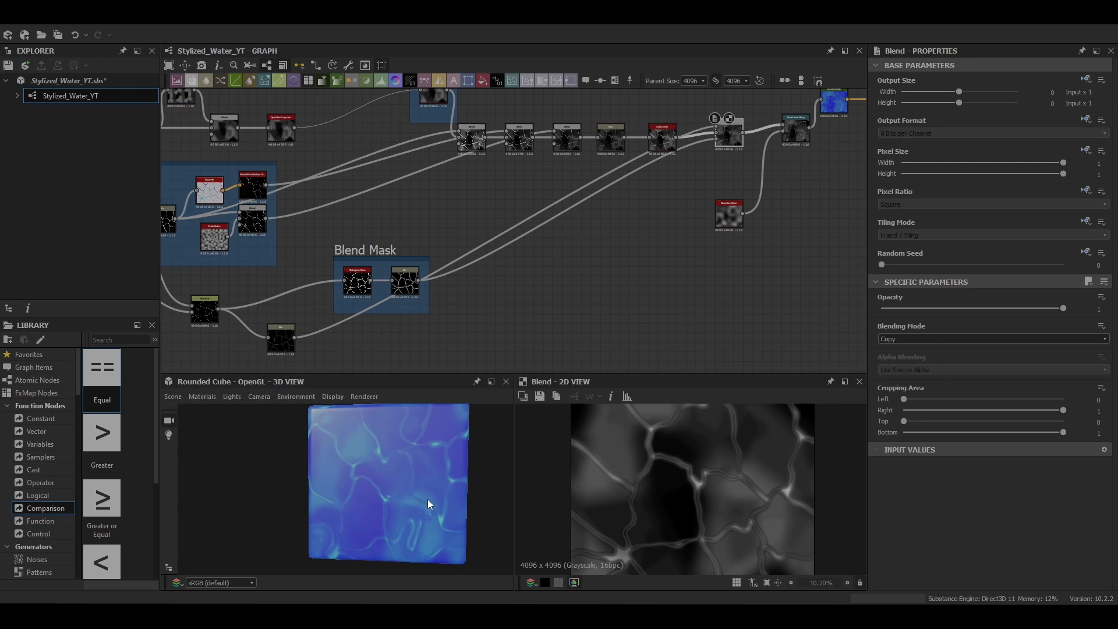
left_click(942, 339)
left_click(916, 394)
scroll(393, 456, "up", 5)
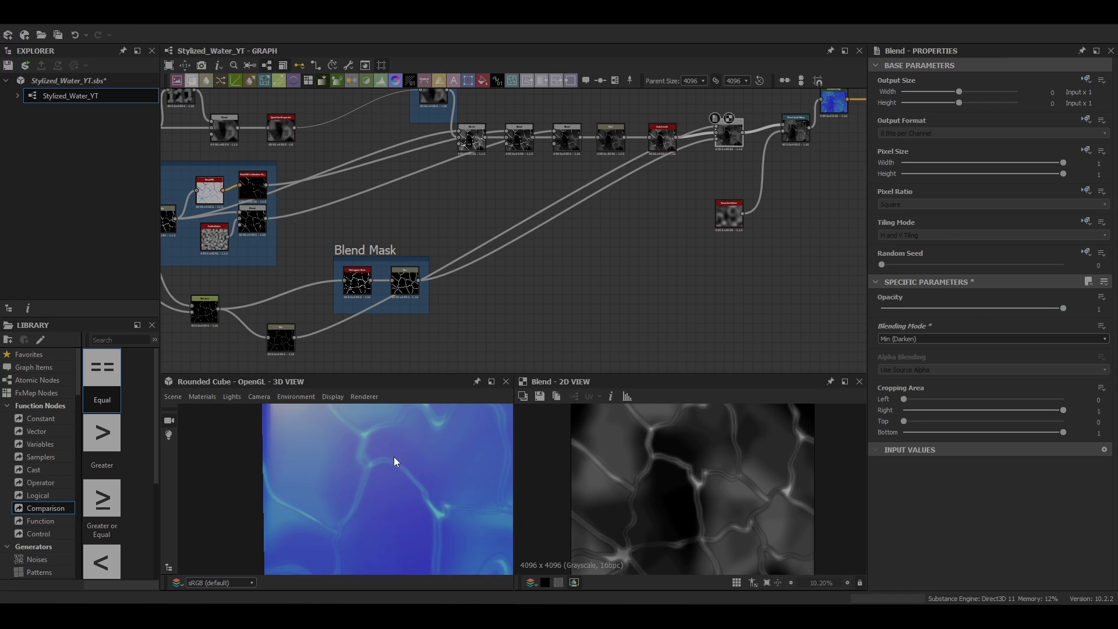
scroll(343, 492, "down", 5)
left_click_drag(344, 490, 400, 441)
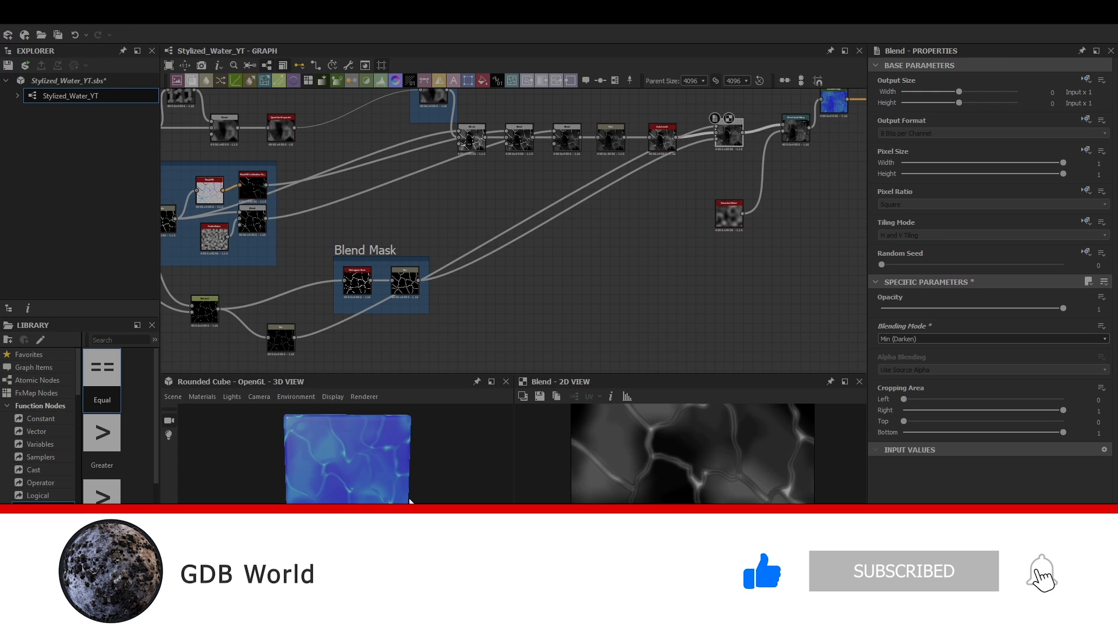
Step: Adjust the Intensity of the Blur node in the Blend Mask frame to about 1.79
scroll(276, 334, "up", 3)
left_click(506, 251)
left_click_drag(972, 310, 931, 309)
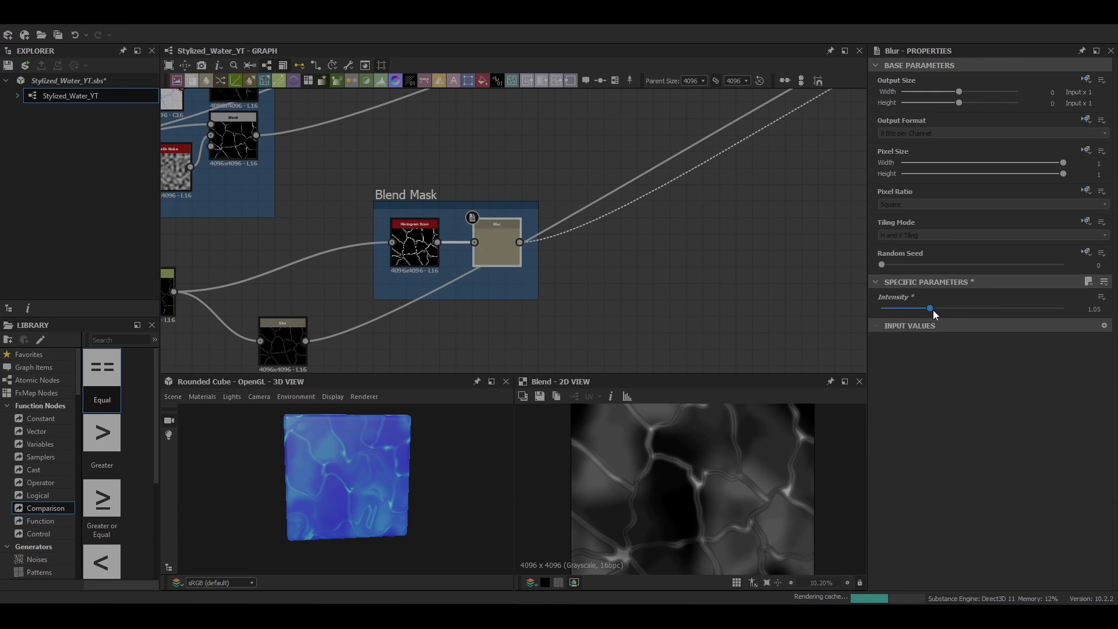
scroll(335, 450, "up", 4)
left_click(938, 309)
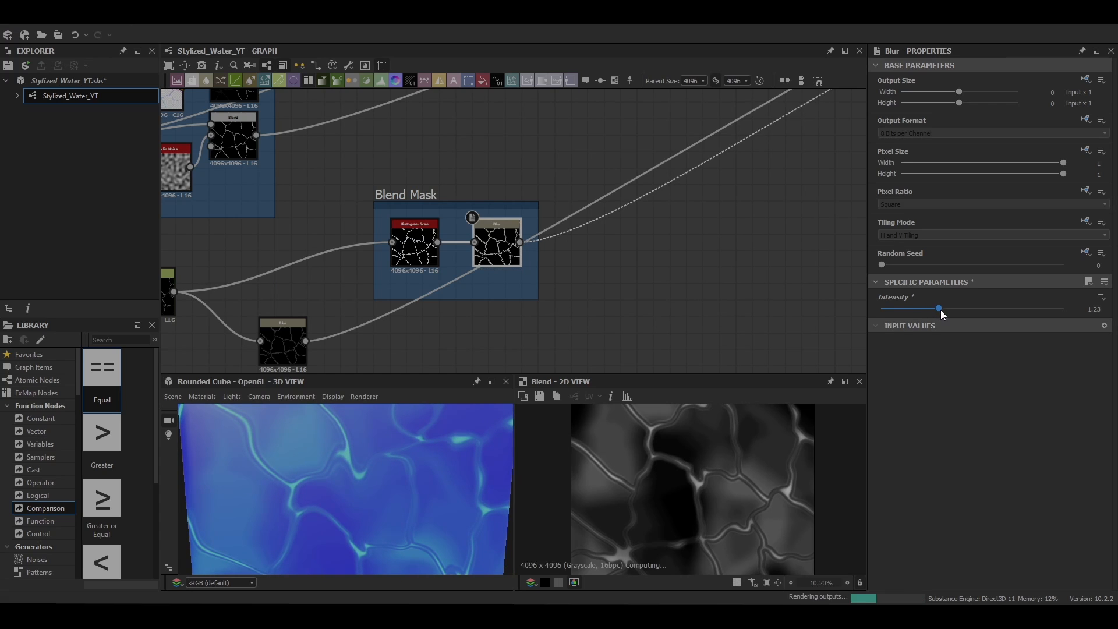
left_click_drag(940, 312, 965, 312)
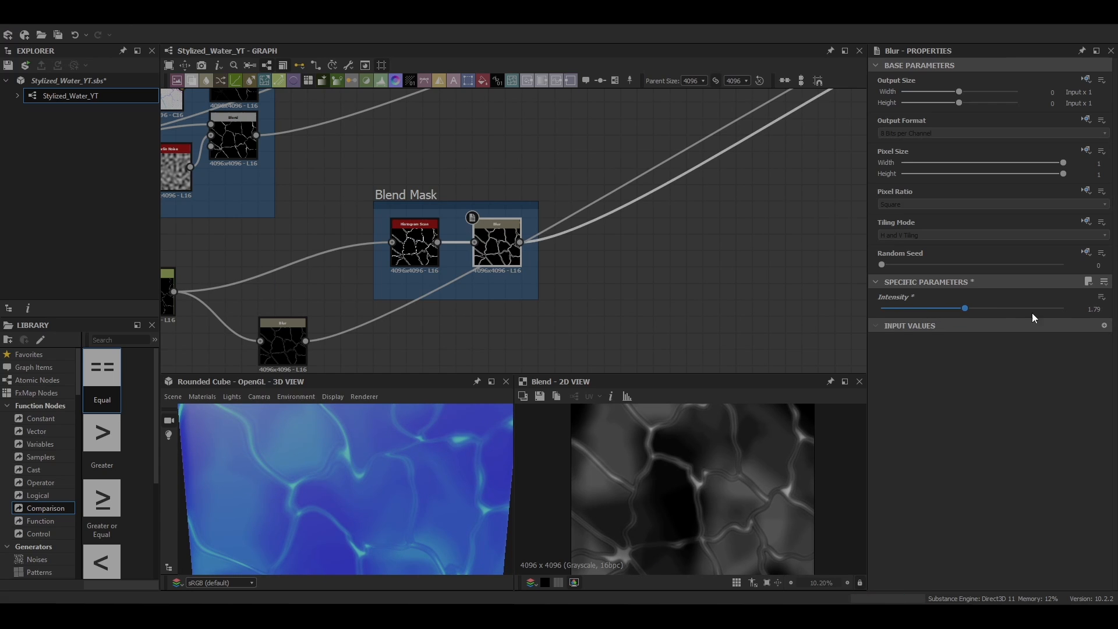
left_click(1095, 309)
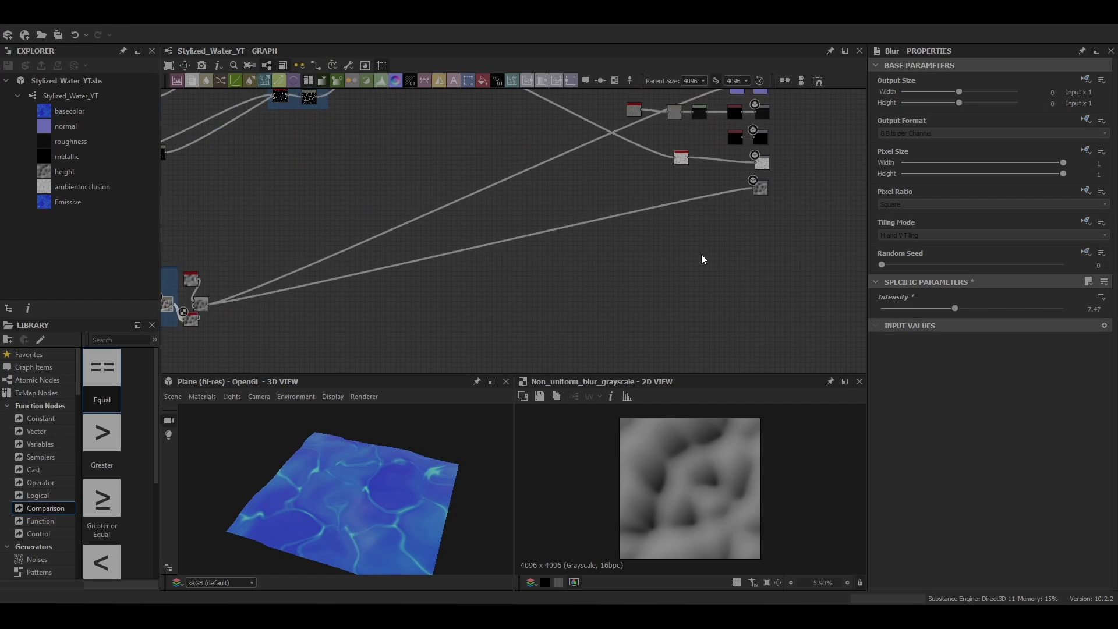
Step: Shift the water color by setting the Hue to 0.47 on the HSL node after the Gradient Map
middle_click_drag(700, 253, 421, 341)
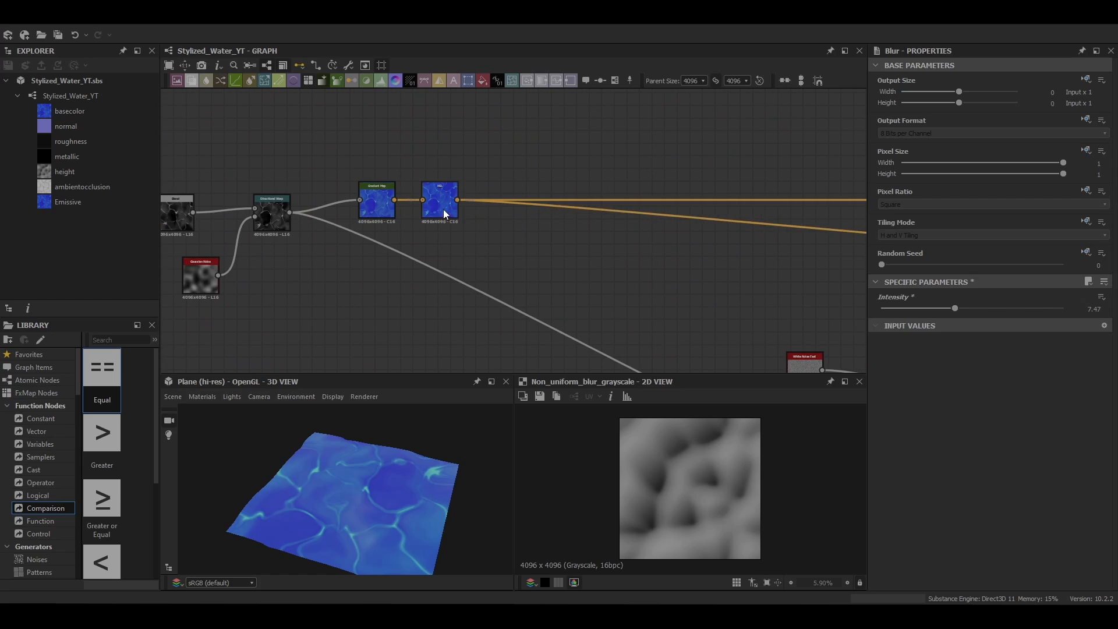
double_click(440, 200)
left_click_drag(972, 308, 967, 309)
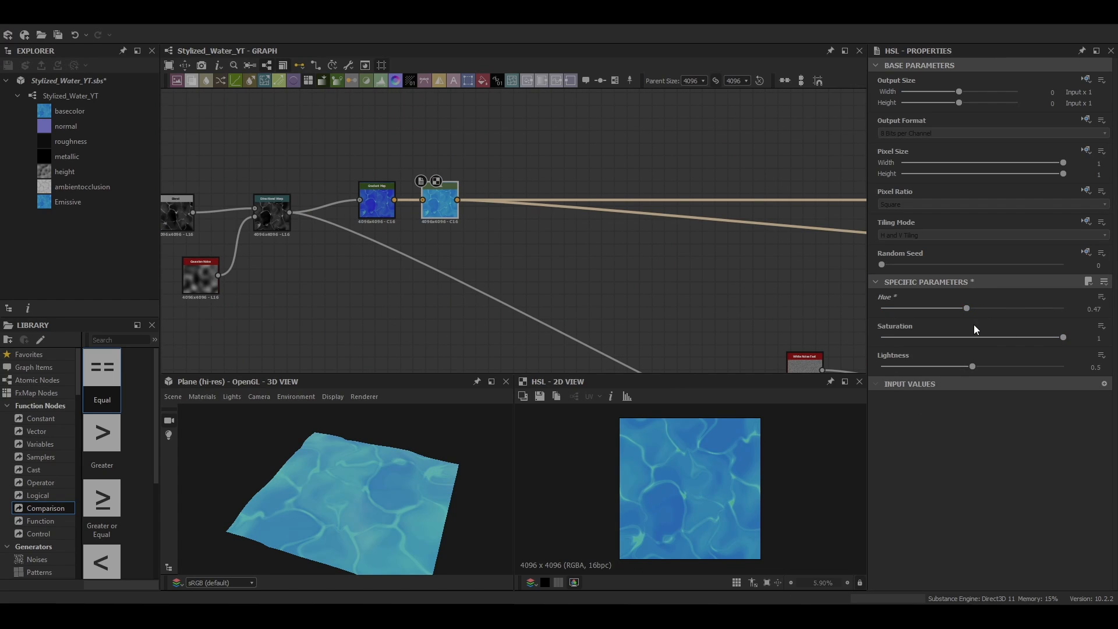
key("ctrl+z")
middle_click_drag(712, 304, 685, 301)
left_click_drag(972, 309, 967, 309)
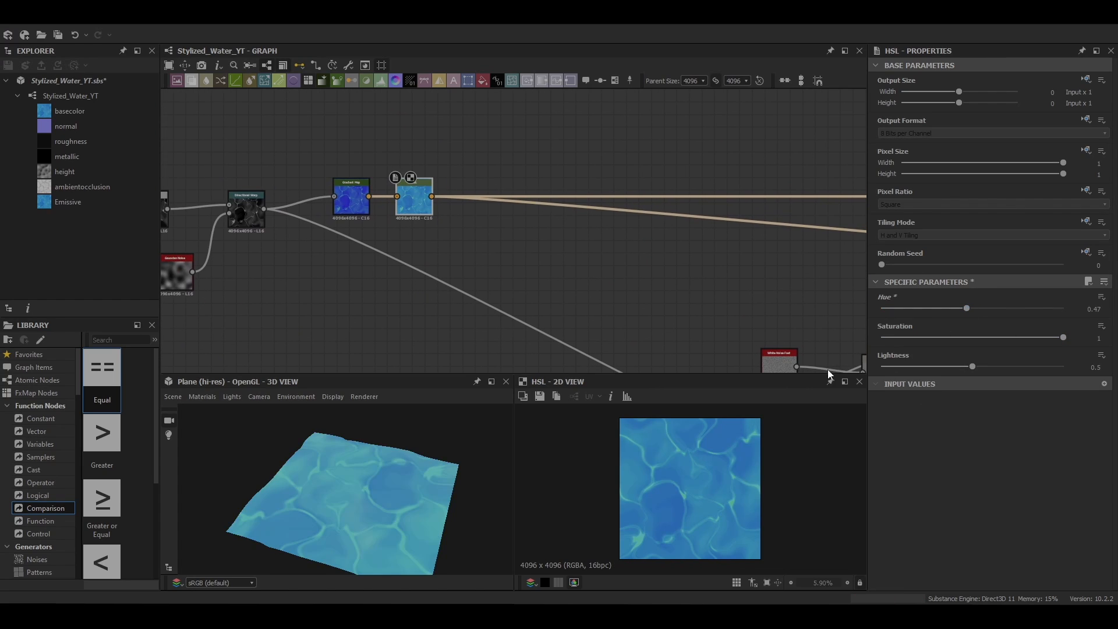
mouse_move(373, 518)
left_mouse_down()
mouse_move(260, 547)
mouse_move(385, 511)
left_mouse_up()
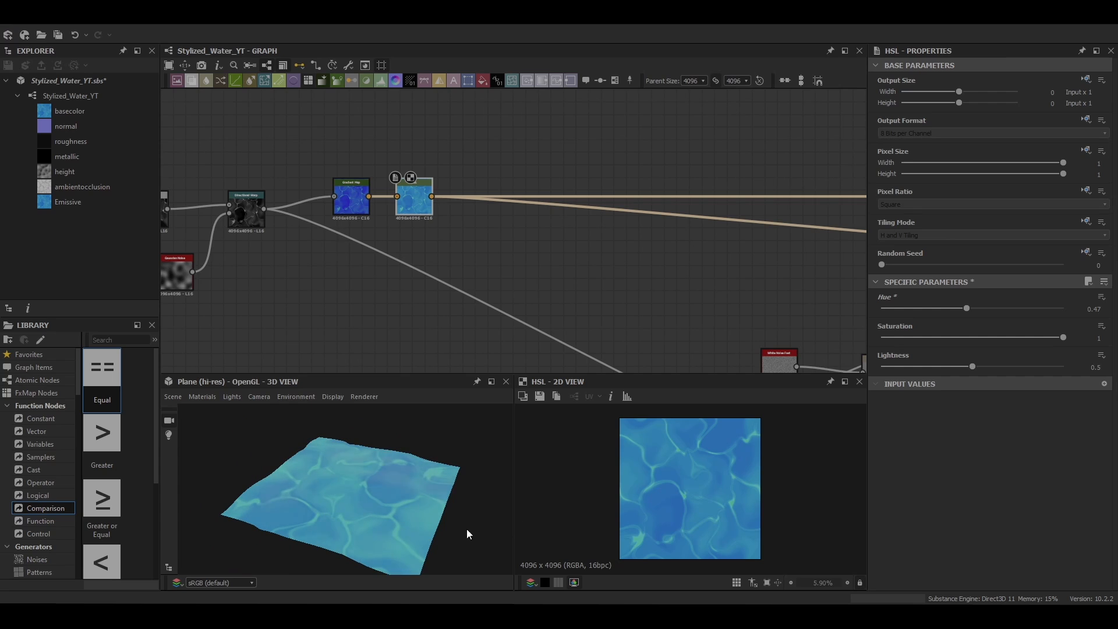
Step: Review the full node graph and preview the Splatter Circular node in the 2D view
middle_click_drag(844, 364, 697, 273)
scroll(697, 274, "down", 1)
scroll(670, 280, "down", 4)
middle_click_drag(646, 305, 625, 264)
scroll(625, 264, "down", 2)
middle_click_drag(361, 297, 596, 265)
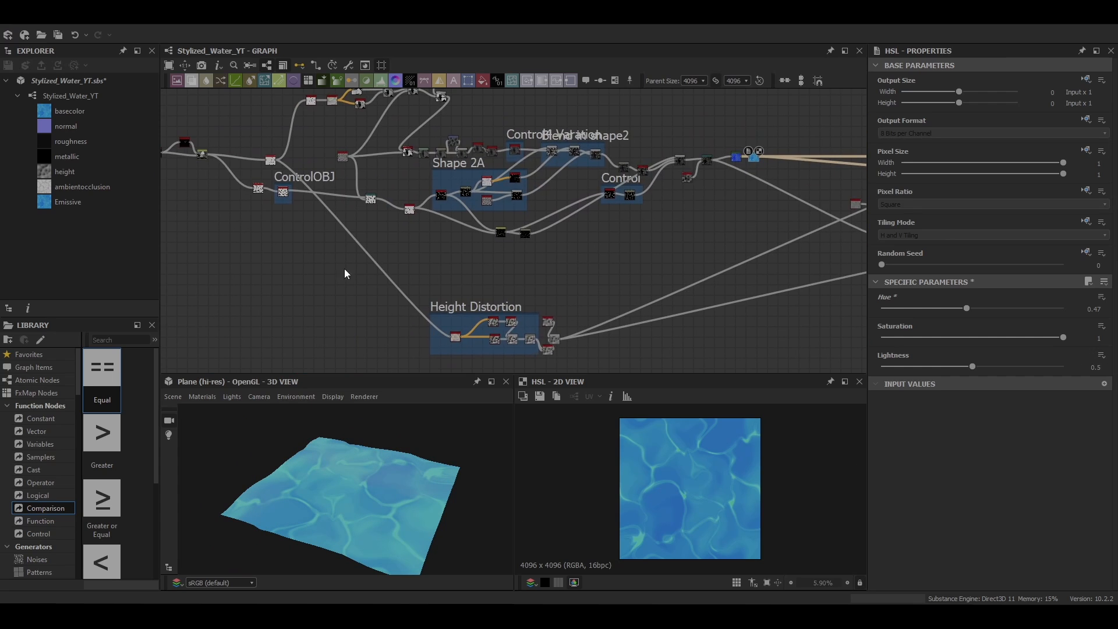
scroll(468, 201, "down", 1)
middle_click_drag(468, 200, 670, 285)
scroll(420, 248, "up", 5)
double_click(420, 247)
scroll(460, 298, "down", 4)
middle_click_drag(838, 314, 348, 258)
Step: Open the 3D view's Default material properties and try a Tiling value of 2.63
left_click(202, 397)
mouse_move(227, 414)
left_click(443, 470)
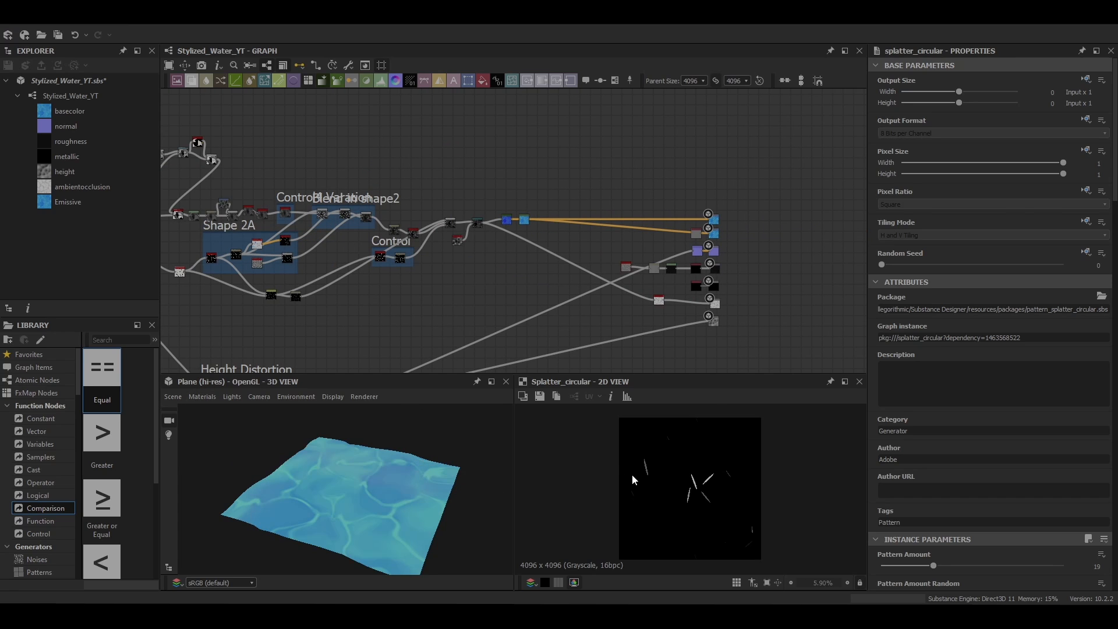
scroll(998, 468, "down", 5)
left_click_drag(898, 550, 929, 551)
scroll(364, 511, "up", 4)
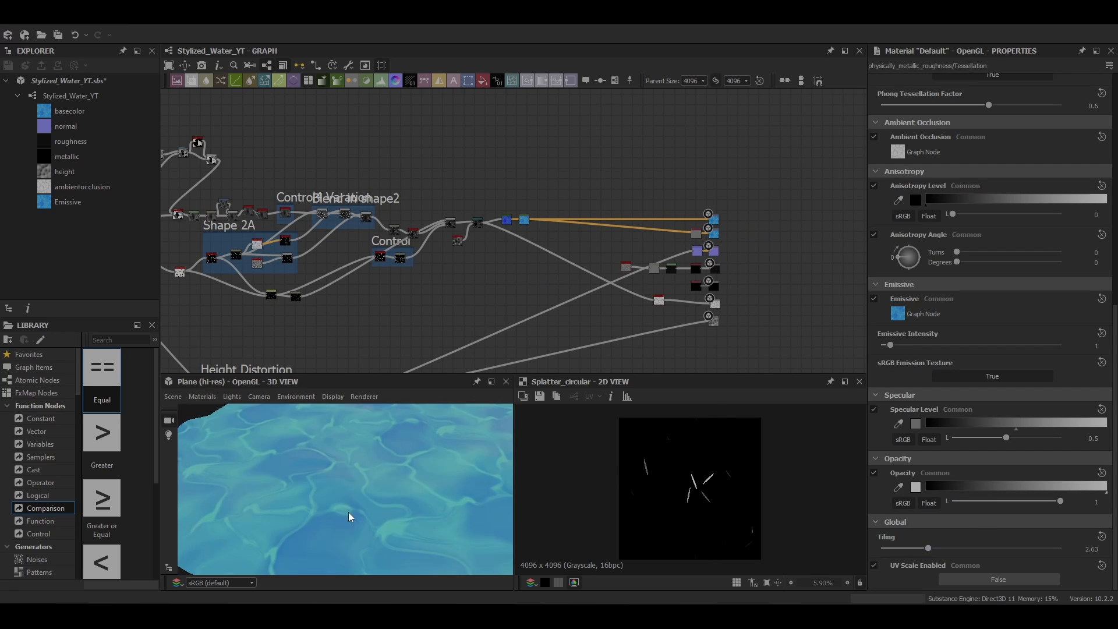
Step: Set the Default material's Tiling to 1 while checking the water plane from another angle
left_click_drag(348, 512, 553, 538)
left_click_drag(928, 548, 917, 550)
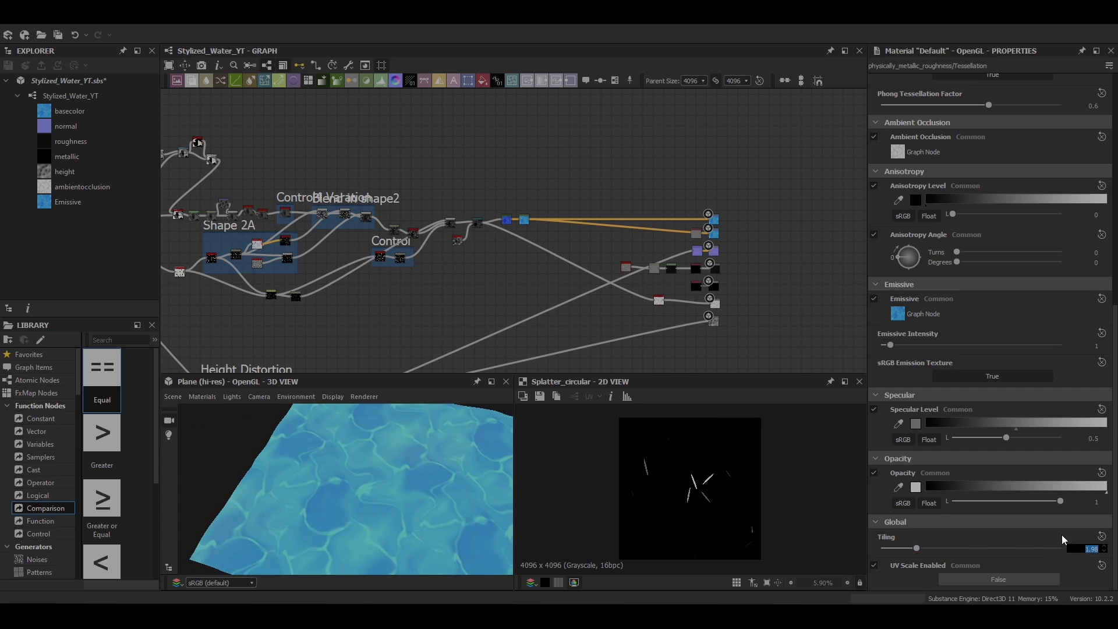
type("1")
key("Return")
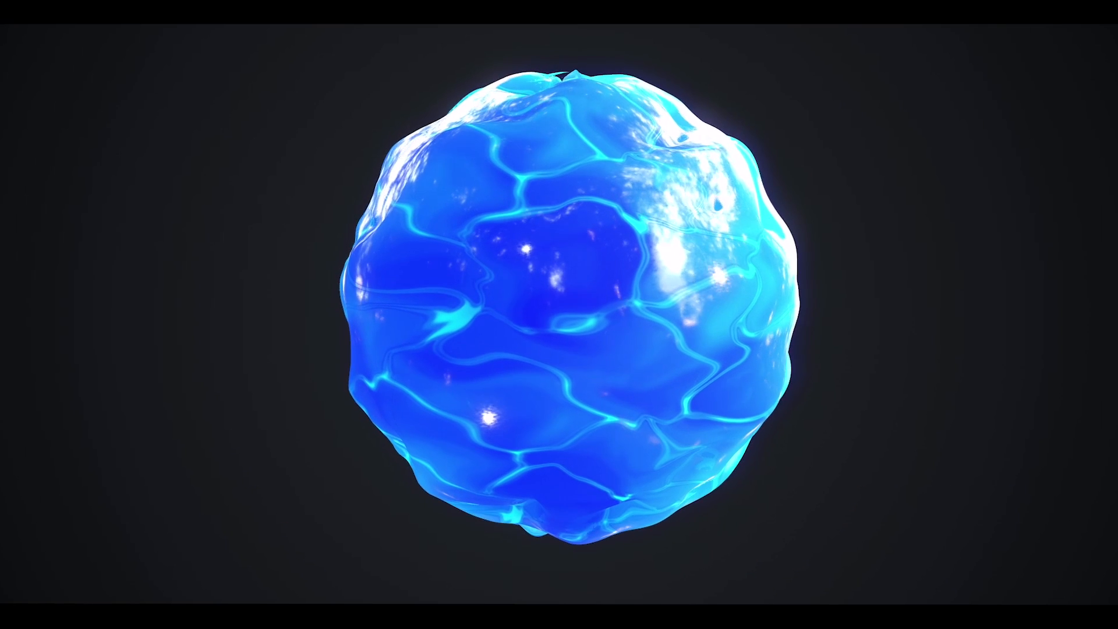